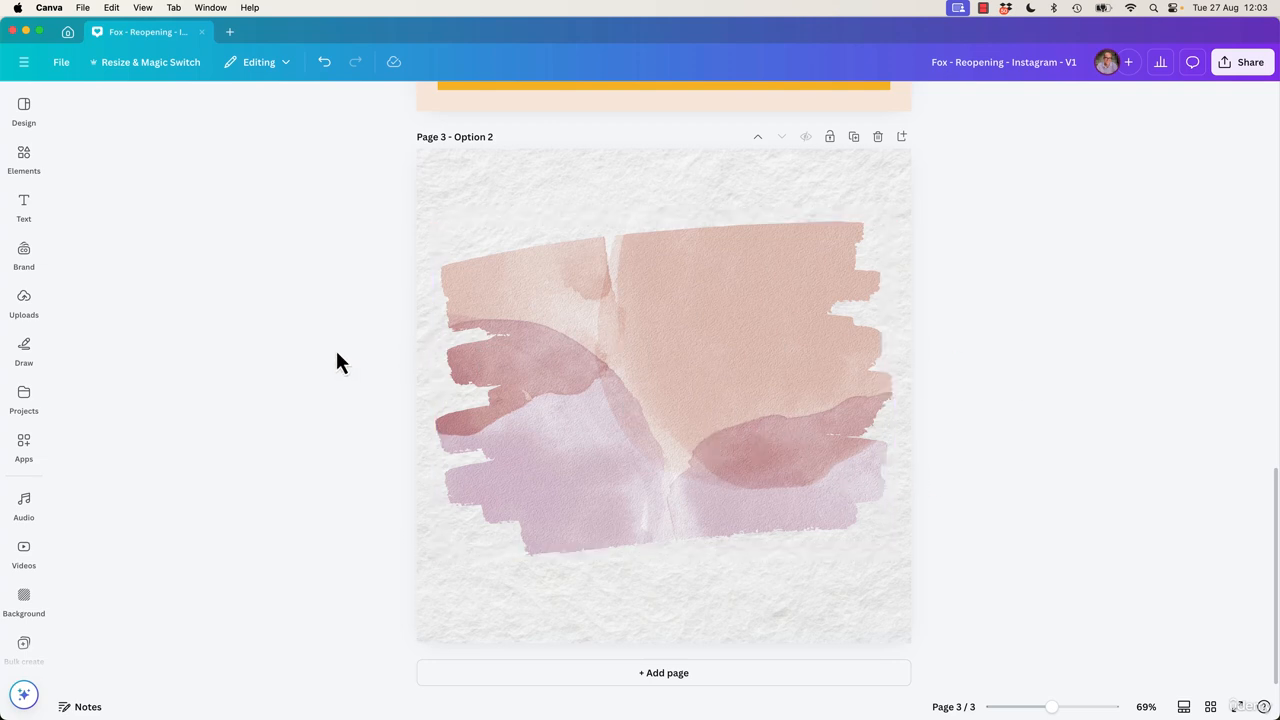
Step: Open the Text panel from the left sidebar to see the heading, subheading and body styles
{"action": "left_click", "coordinate": [23, 206]}
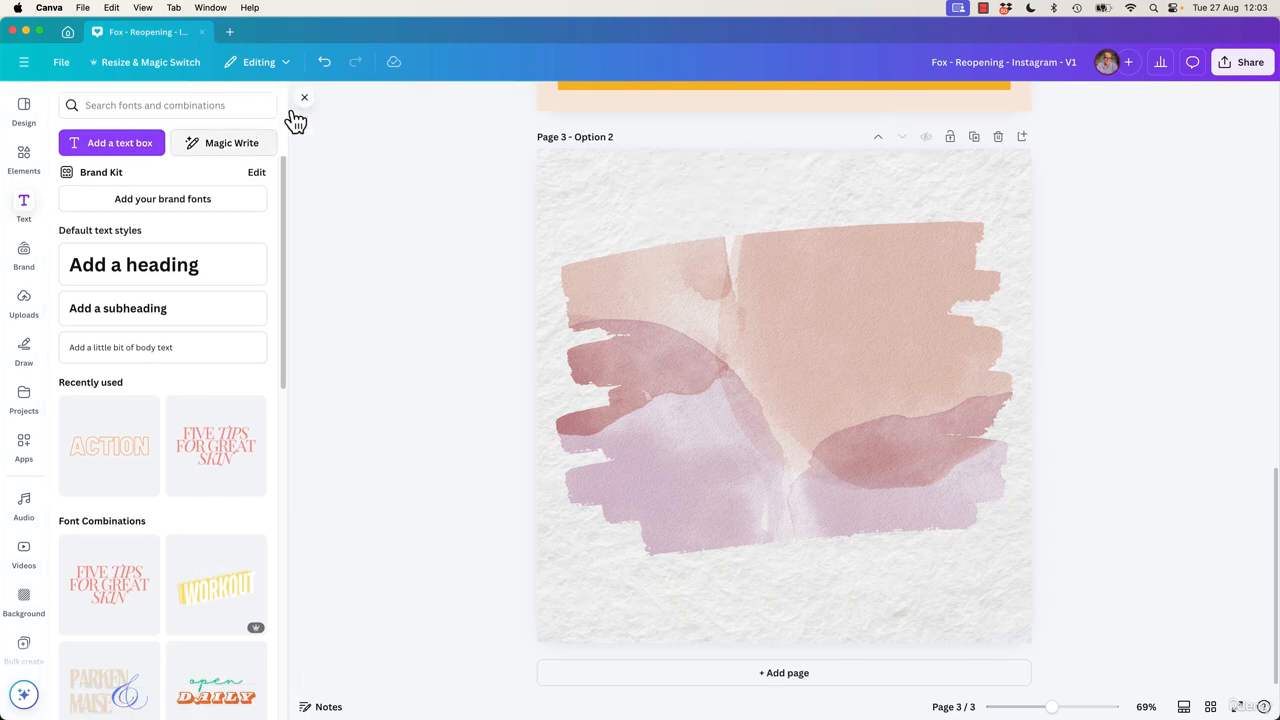
Step: Add a placeholder paragraph text box to page 3, trying and undoing some test text
{"action": "left_click", "coordinate": [304, 98]}
{"action": "key", "text": "t"}
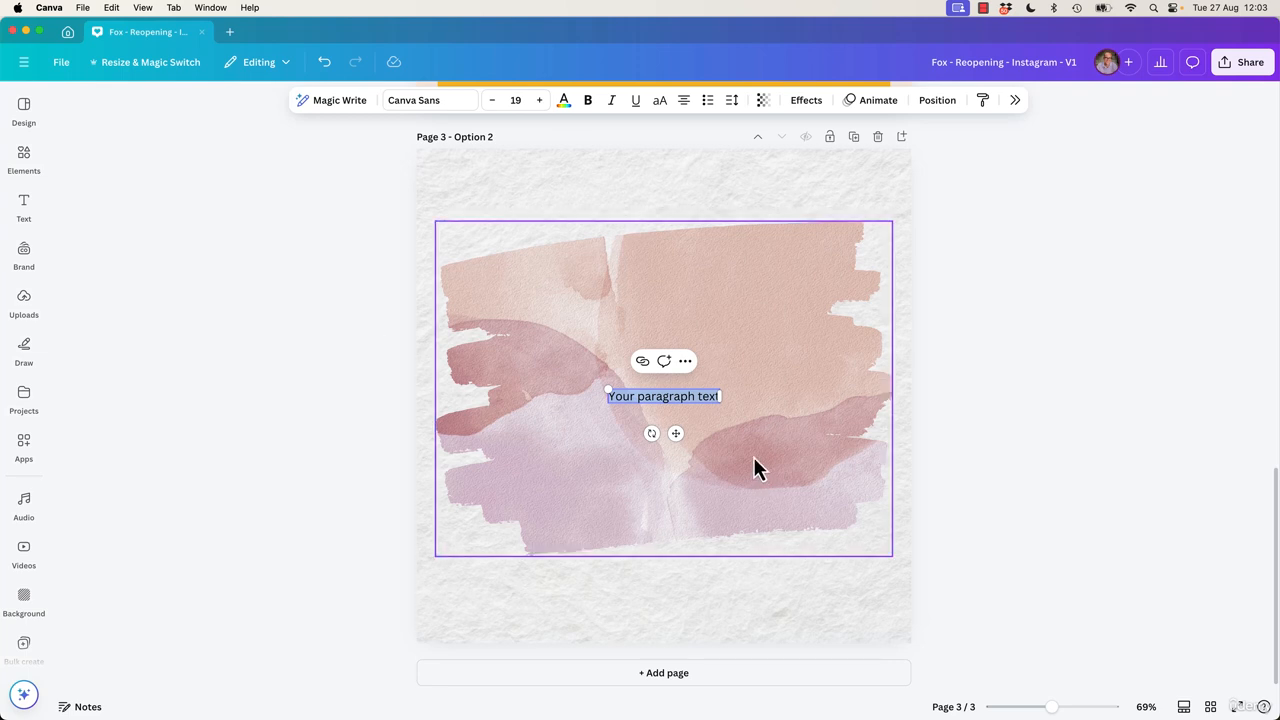
{"action": "left_click", "coordinate": [693, 396]}
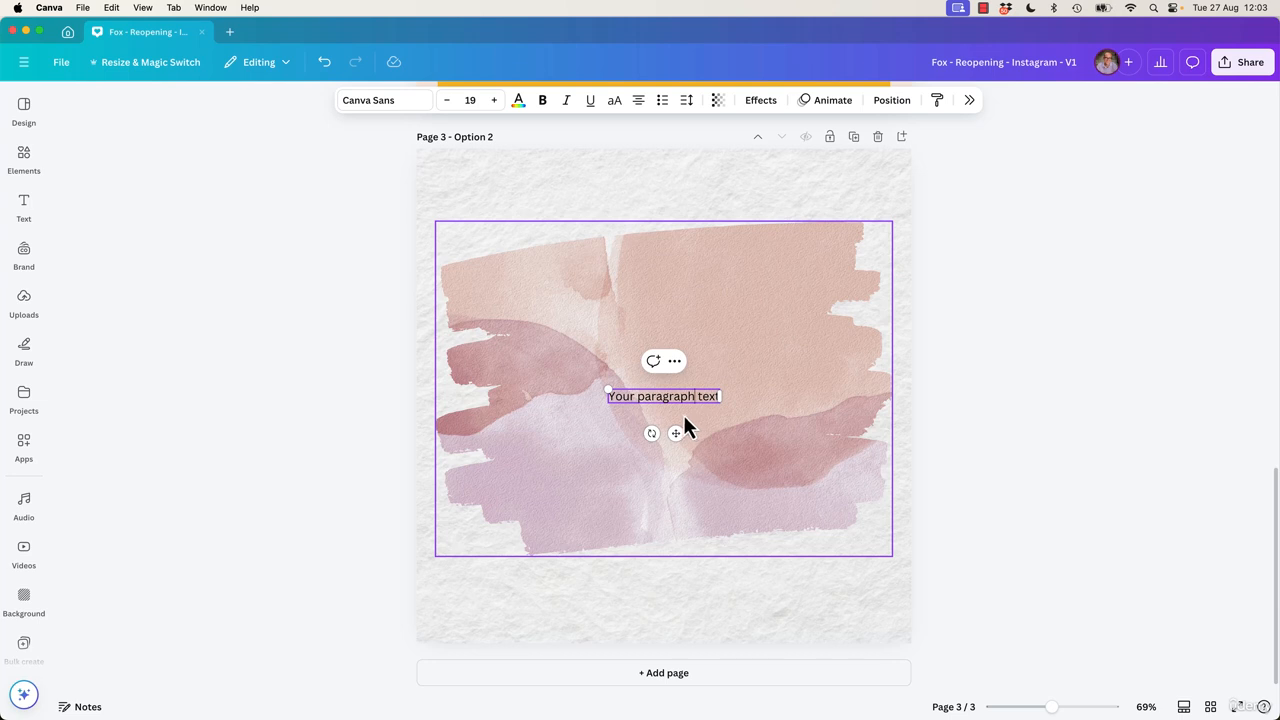
{"action": "type", "text": "test"}
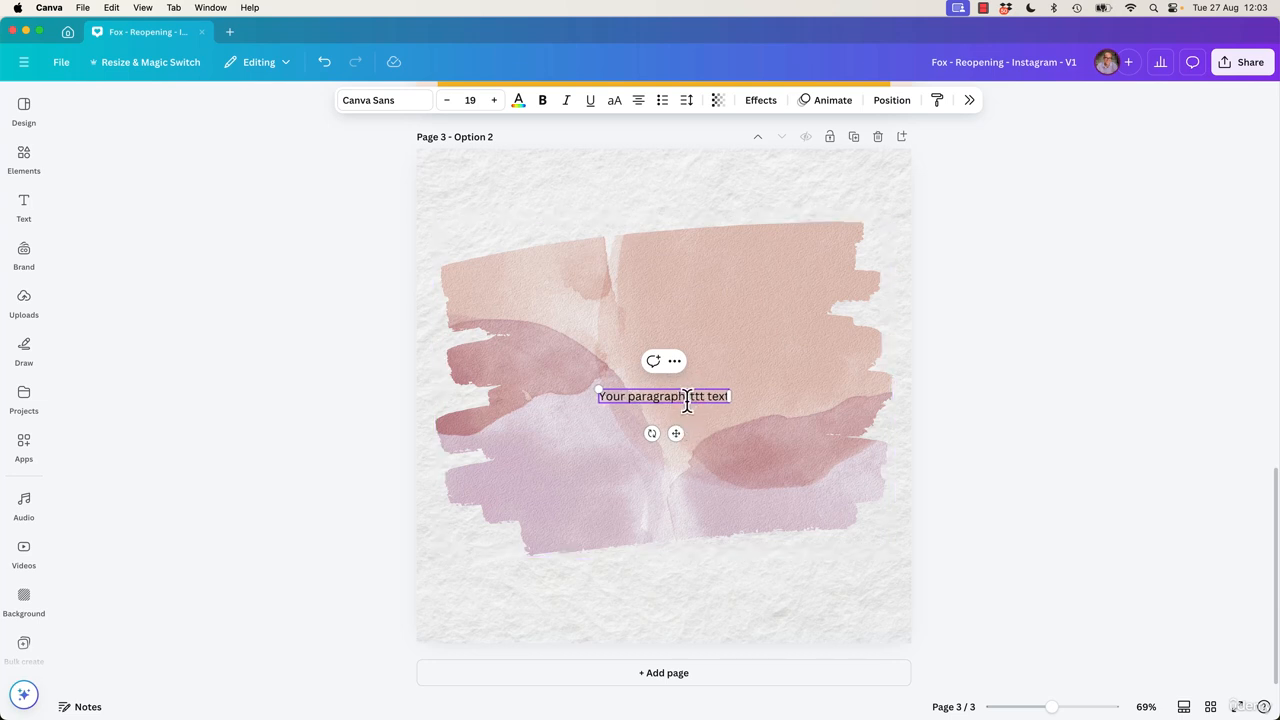
{"action": "key", "text": "Escape"}
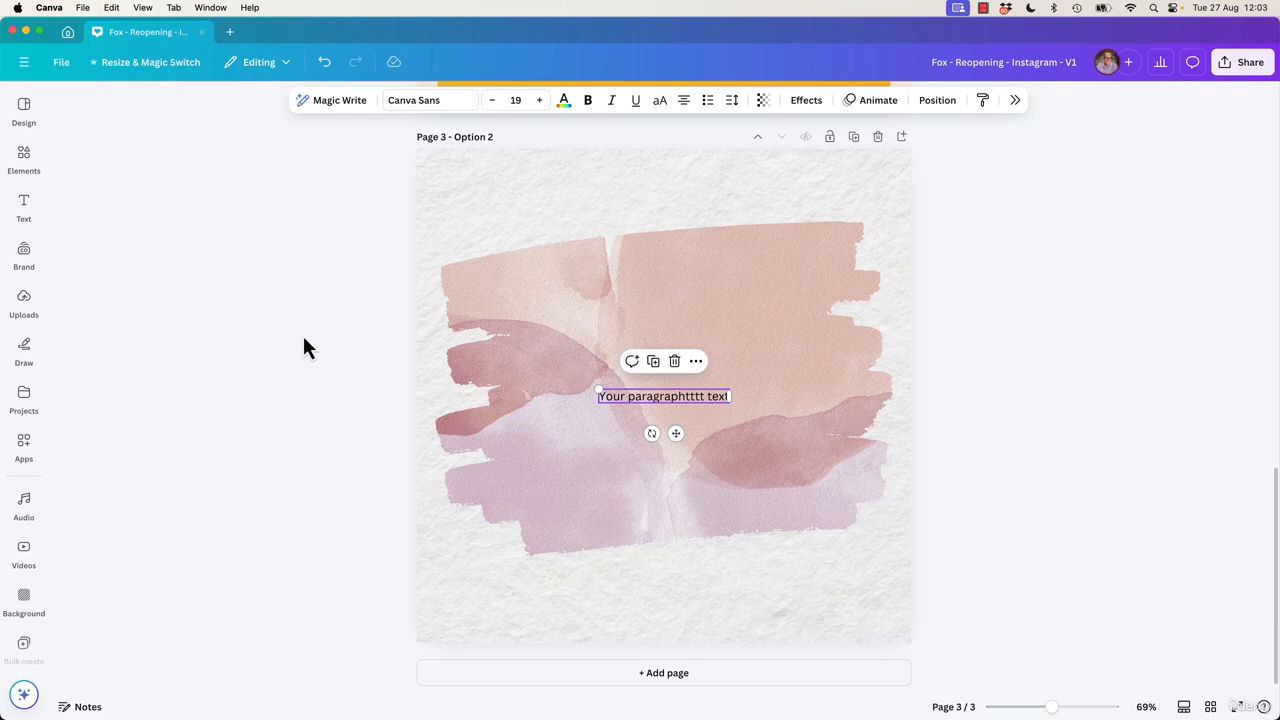
{"action": "left_click", "coordinate": [305, 347]}
{"action": "key", "text": "super+z"}
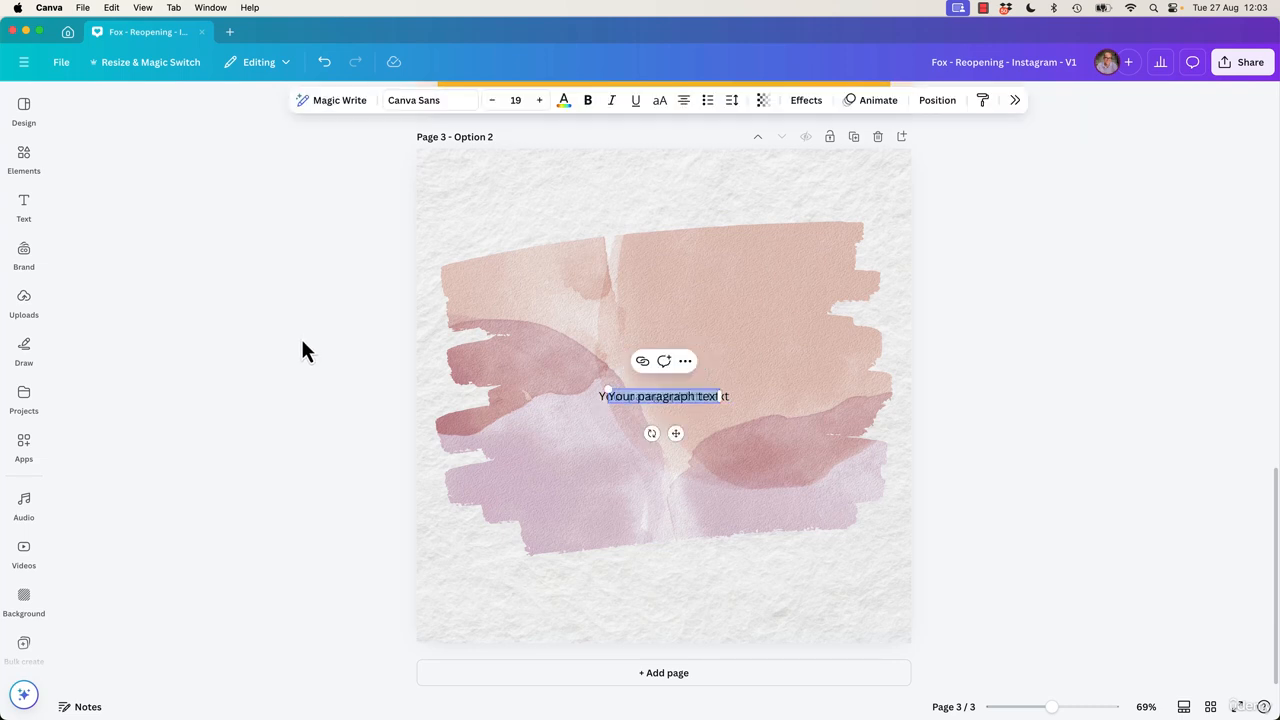
{"action": "left_click", "coordinate": [699, 398]}
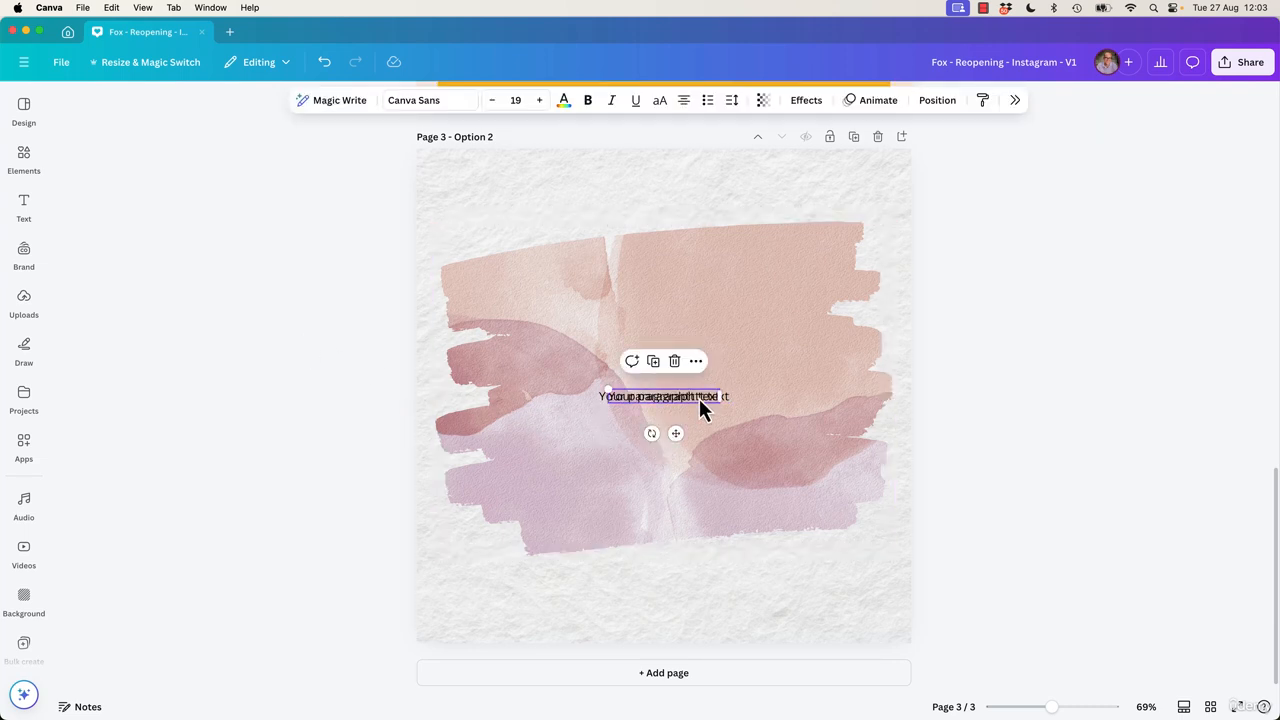
{"action": "key", "text": "super+shift+z"}
Step: Move the text box to the watercolour's upper left, enlarge it to size 38.7, and switch to Exercise Files
{"action": "left_click_drag", "start_coordinate": [677, 398], "coordinate": [533, 273]}
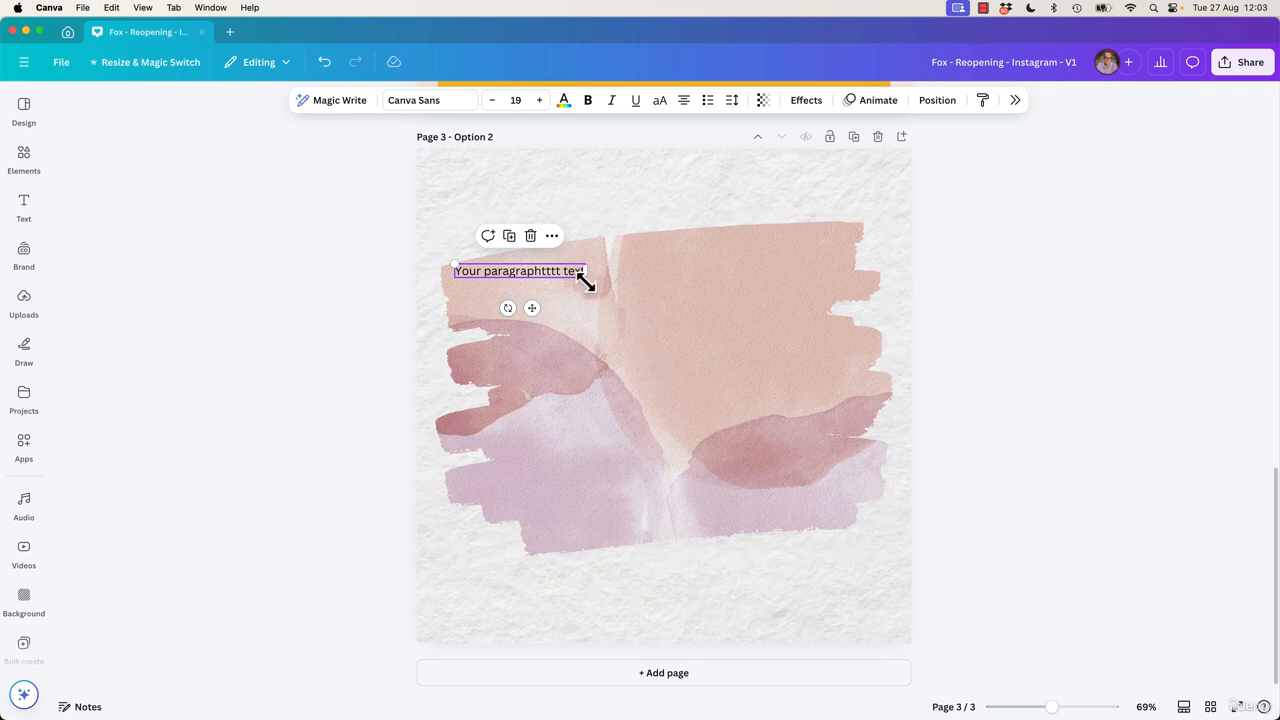
{"action": "left_click_drag", "start_coordinate": [585, 277], "coordinate": [700, 305]}
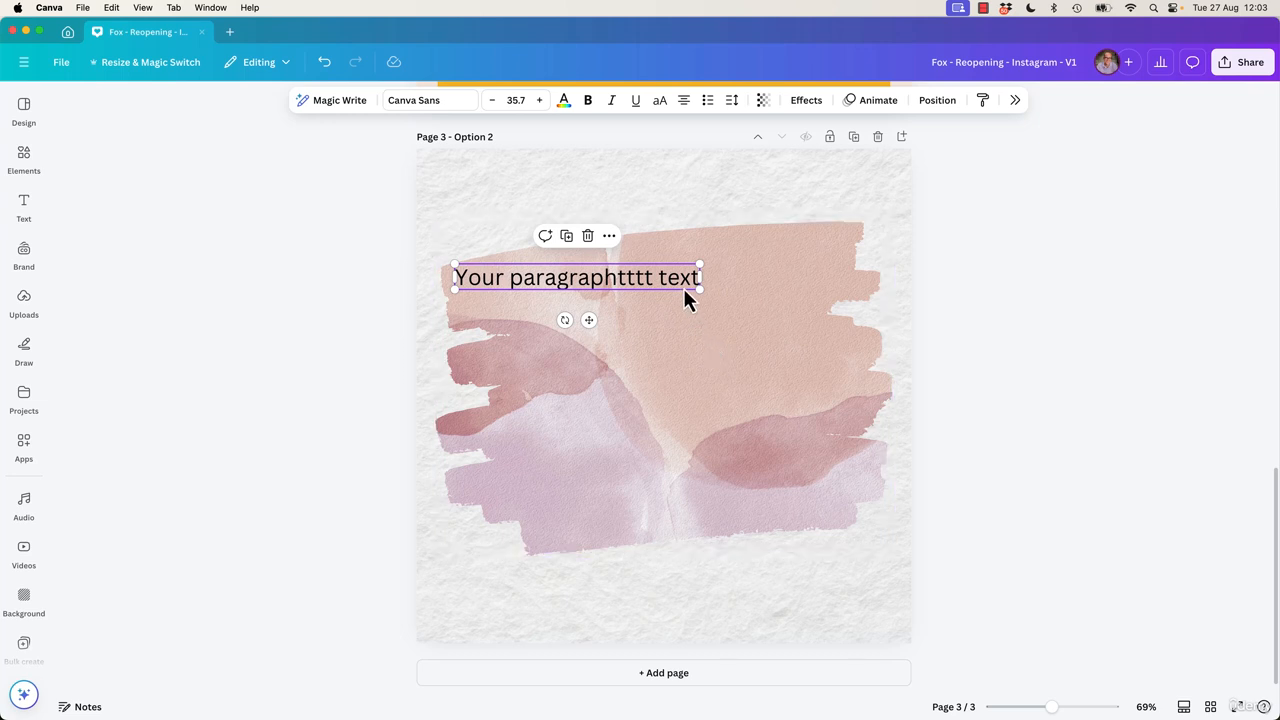
{"action": "key", "text": "super+z"}
{"action": "left_click_drag", "start_coordinate": [585, 277], "coordinate": [722, 340]}
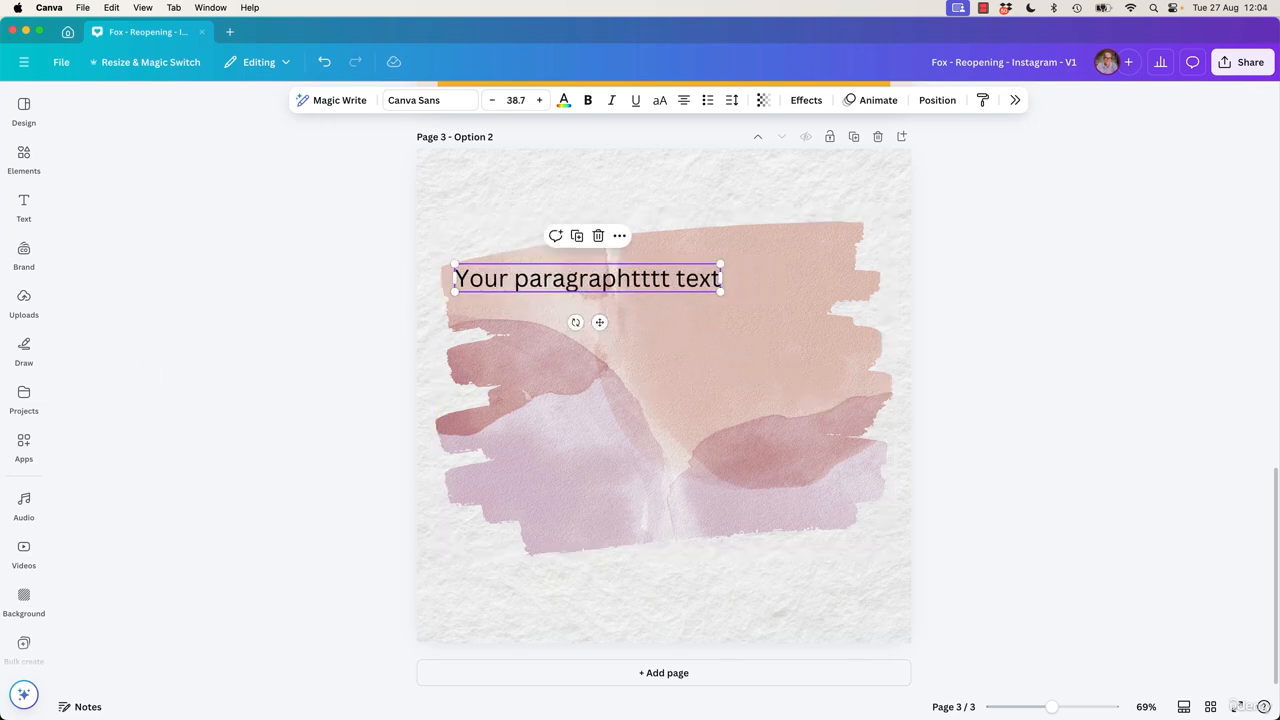
{"action": "key", "text": "super+Tab"}
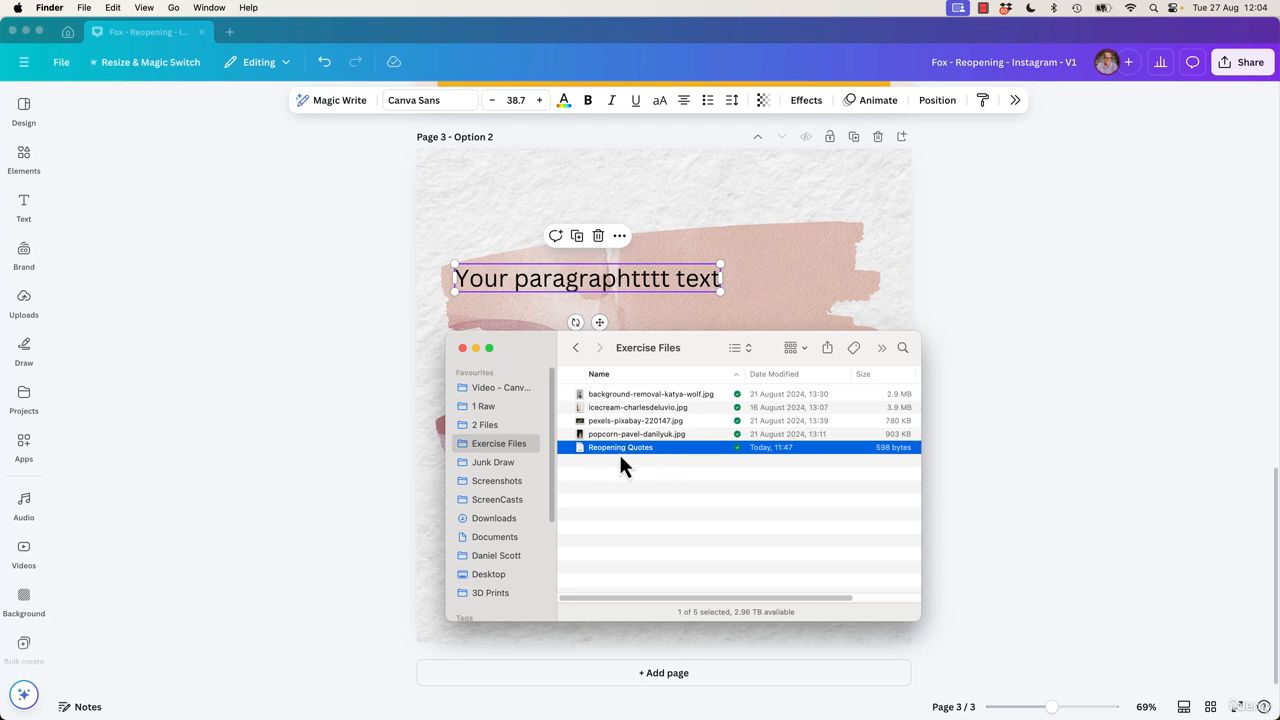
Step: Open Reopening Quotes in TextEdit, copy the Kudos quote, and go back to Canva
{"action": "double_click", "coordinate": [619, 449]}
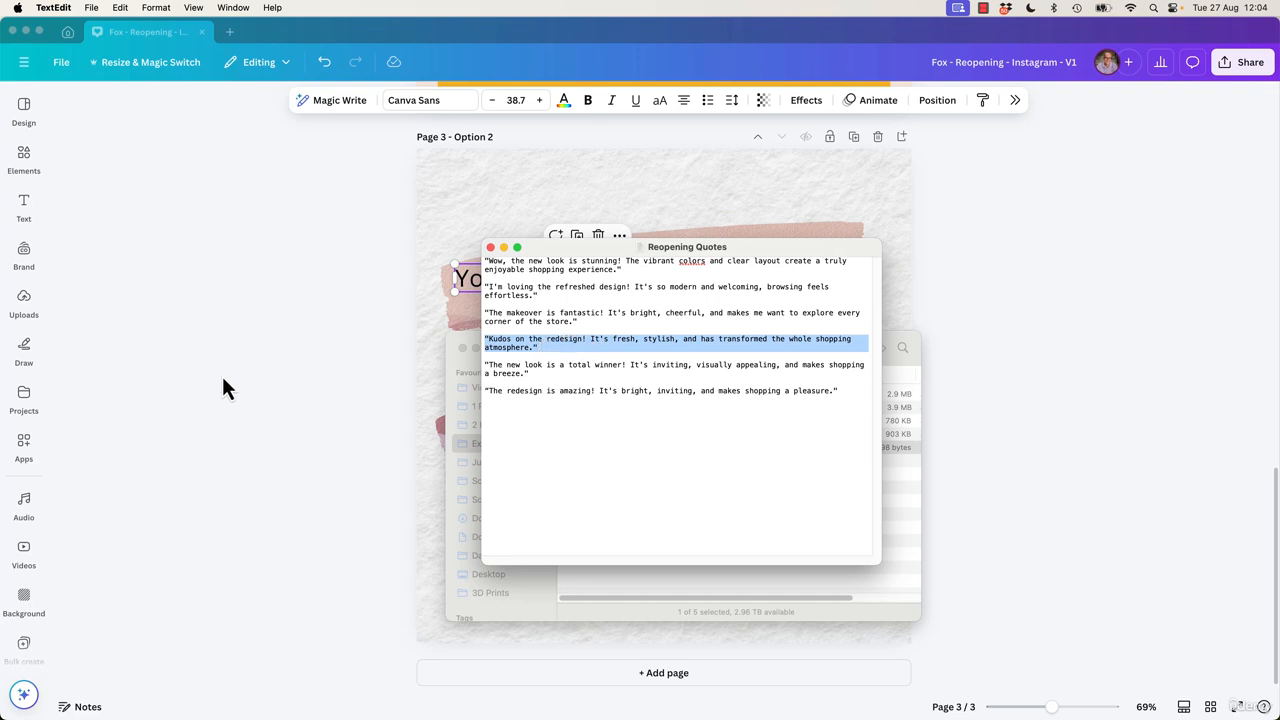
{"action": "left_click", "coordinate": [273, 387]}
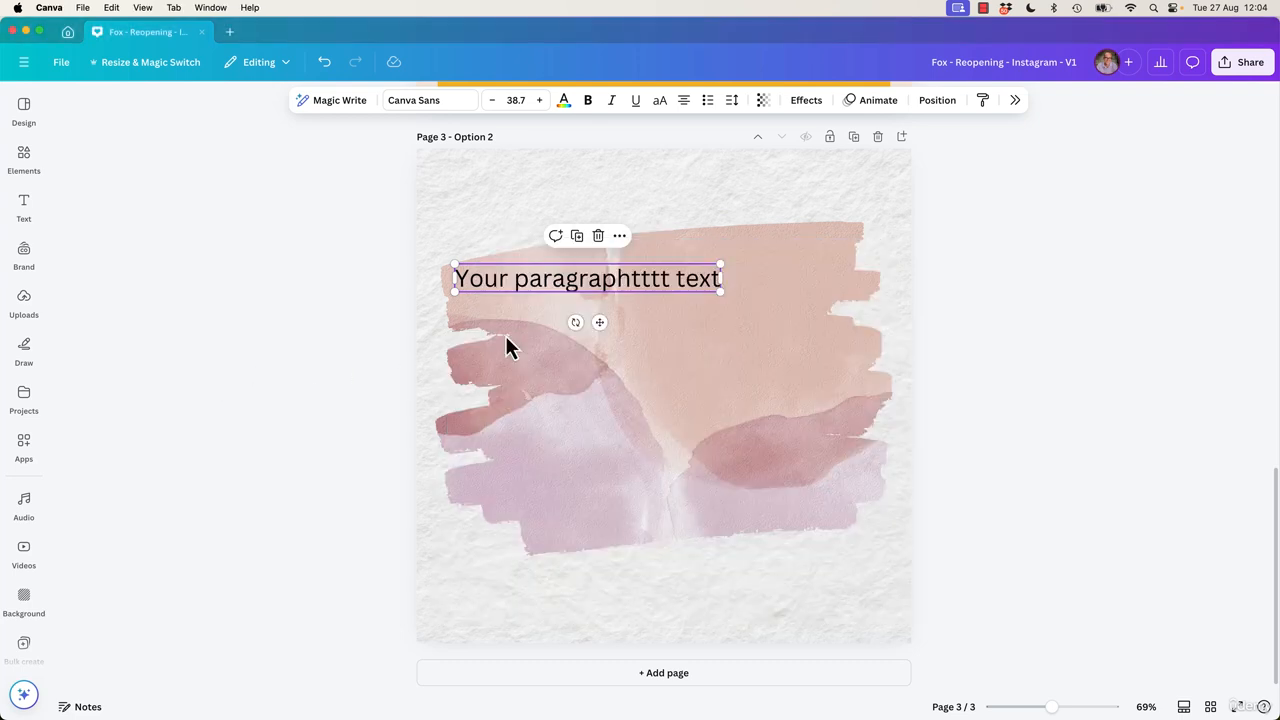
Step: Paste the Kudos quote over the placeholder, remove the trailing line, and enlarge it to 45.1
{"action": "triple_click", "coordinate": [604, 283]}
{"action": "type", "text": "\"Kudos on the redesign! It's fresh, stylish, and has transformed the whole shopping atmosphere.\""}
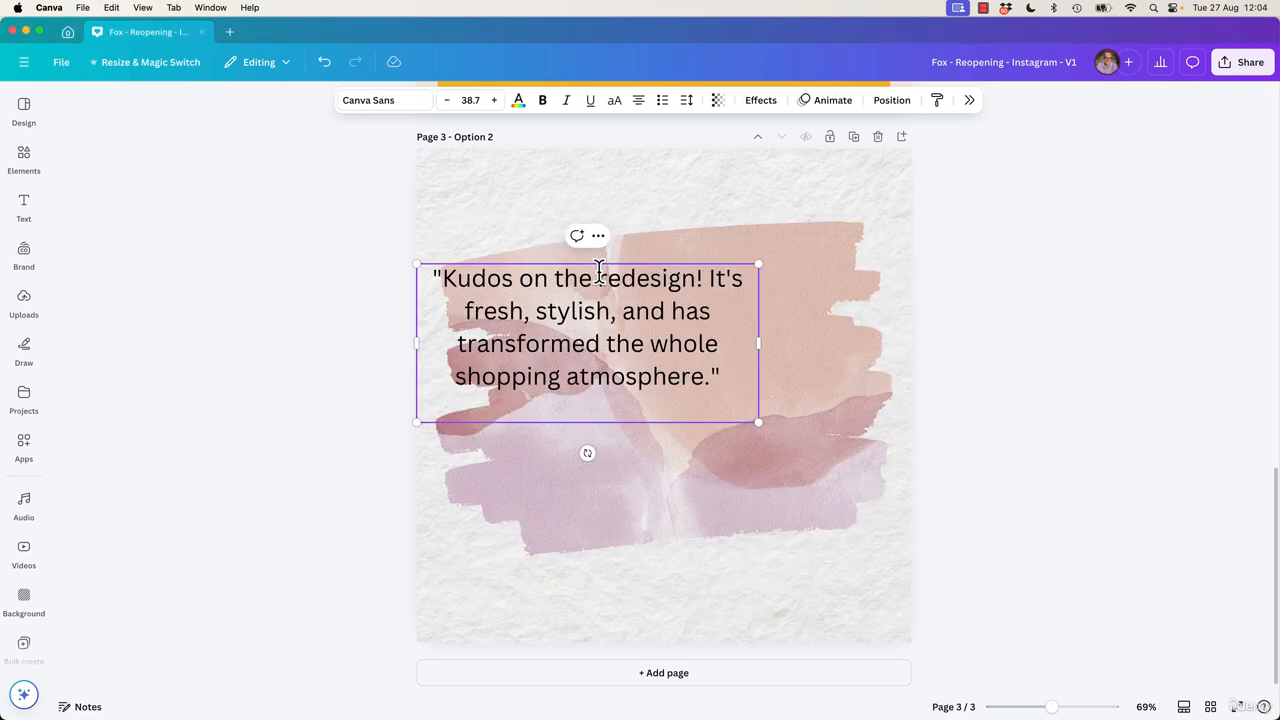
{"action": "key", "text": "BackSpace"}
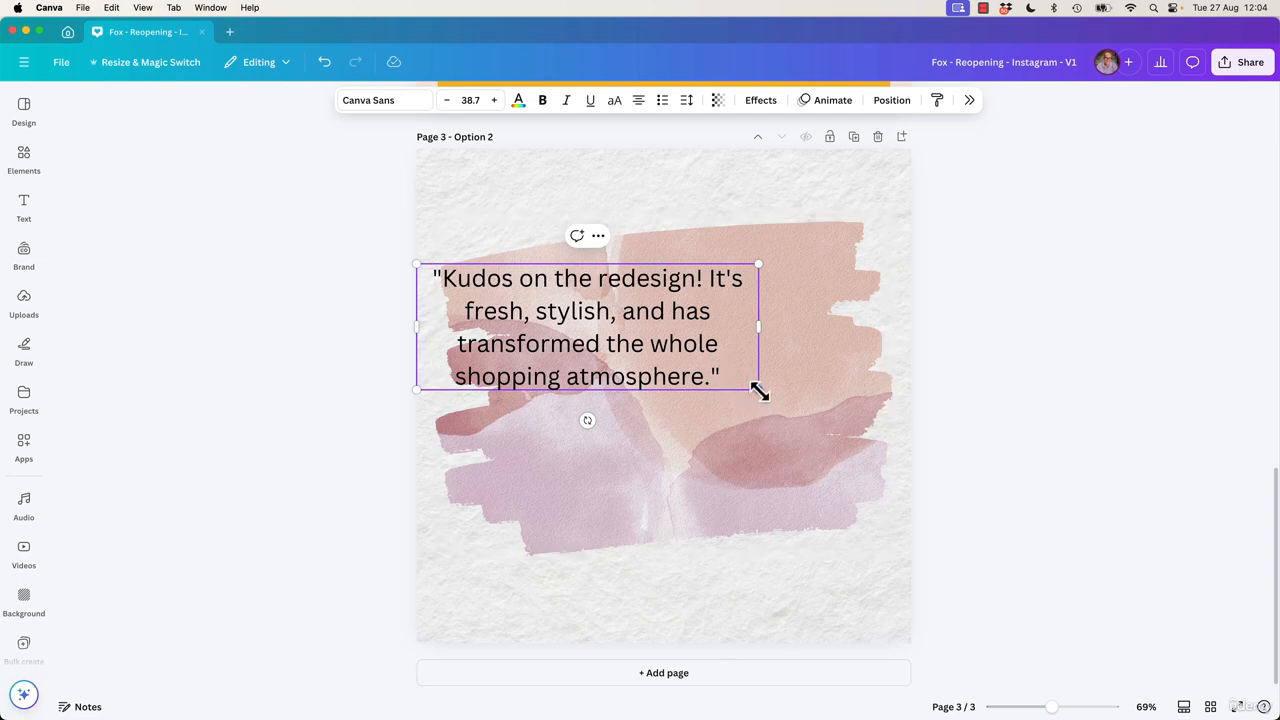
{"action": "left_click_drag", "start_coordinate": [757, 391], "coordinate": [810, 430]}
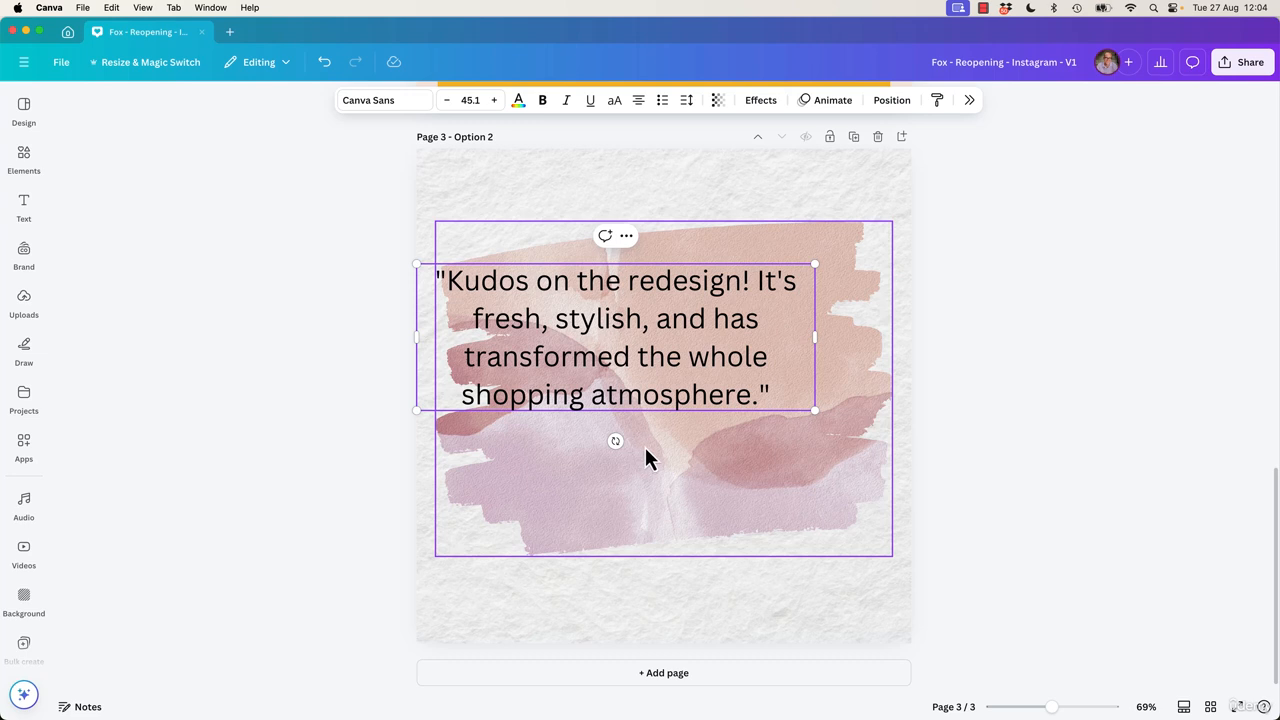
Step: Delete the extra placeholder text box and shift the quote up and right over the watercolour
{"action": "left_click", "coordinate": [397, 449]}
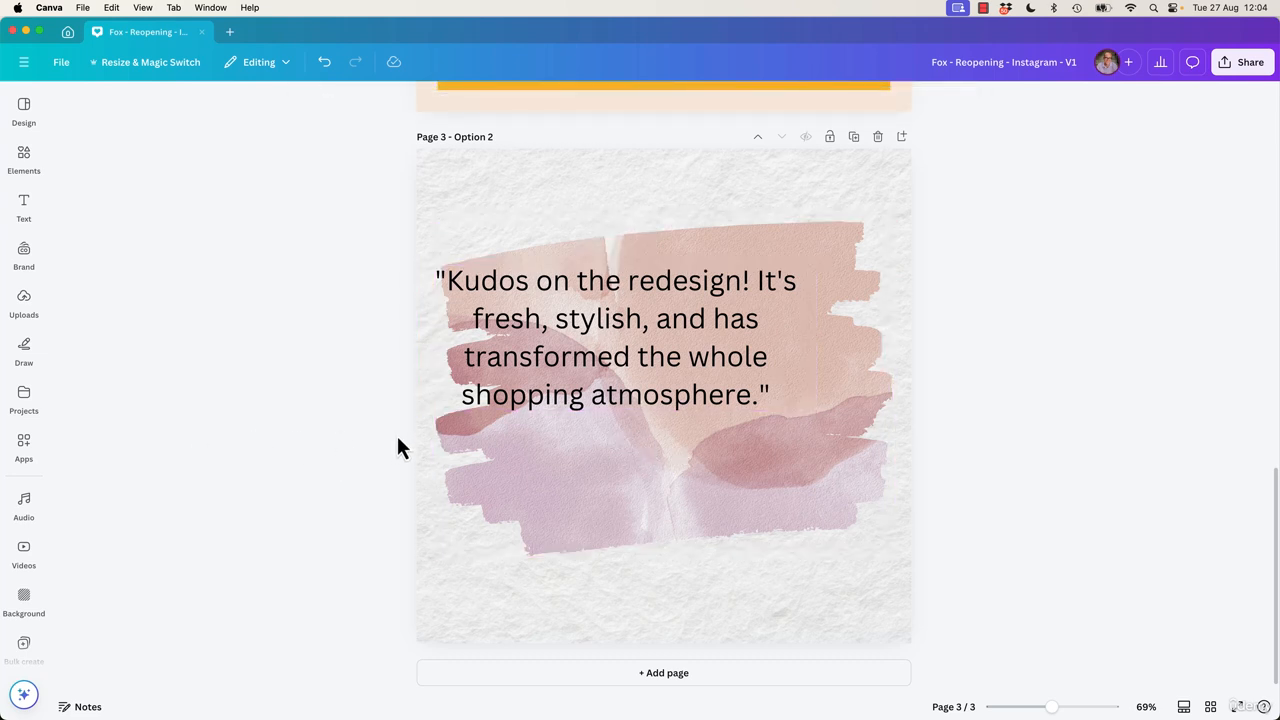
{"action": "left_click", "coordinate": [668, 452]}
{"action": "left_click_drag", "start_coordinate": [675, 433], "coordinate": [603, 553]}
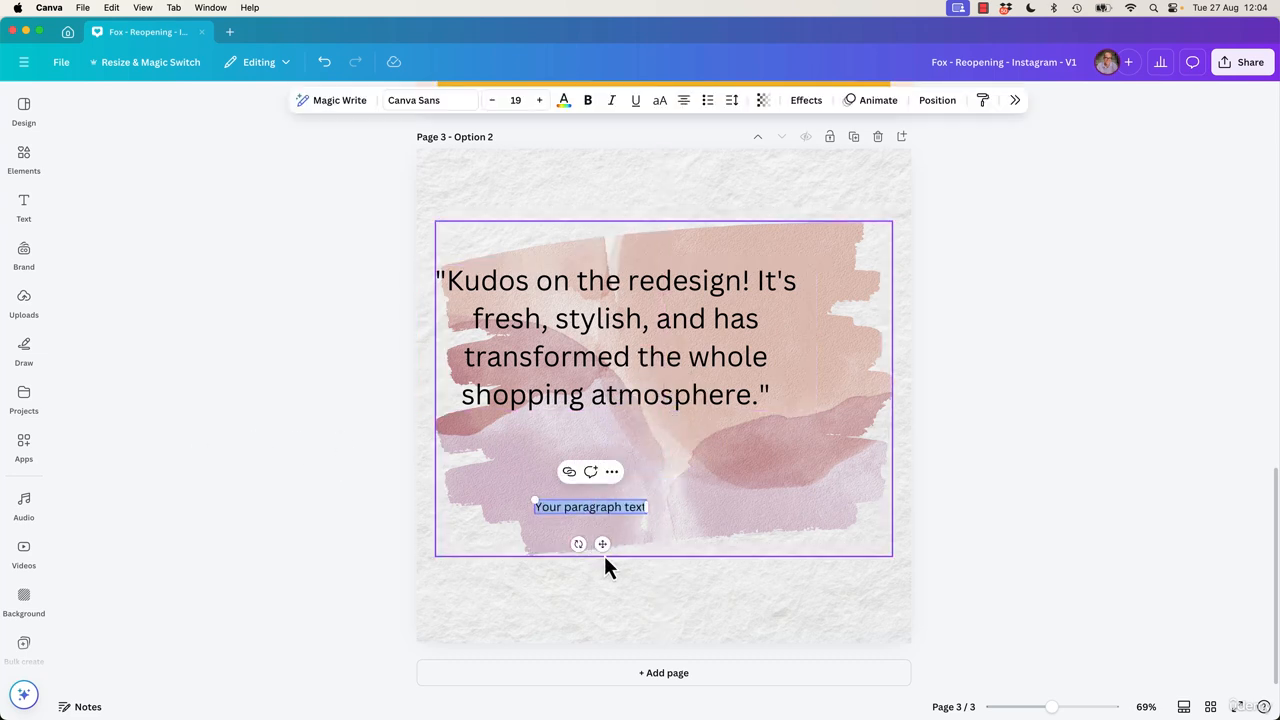
{"action": "left_click", "coordinate": [274, 538]}
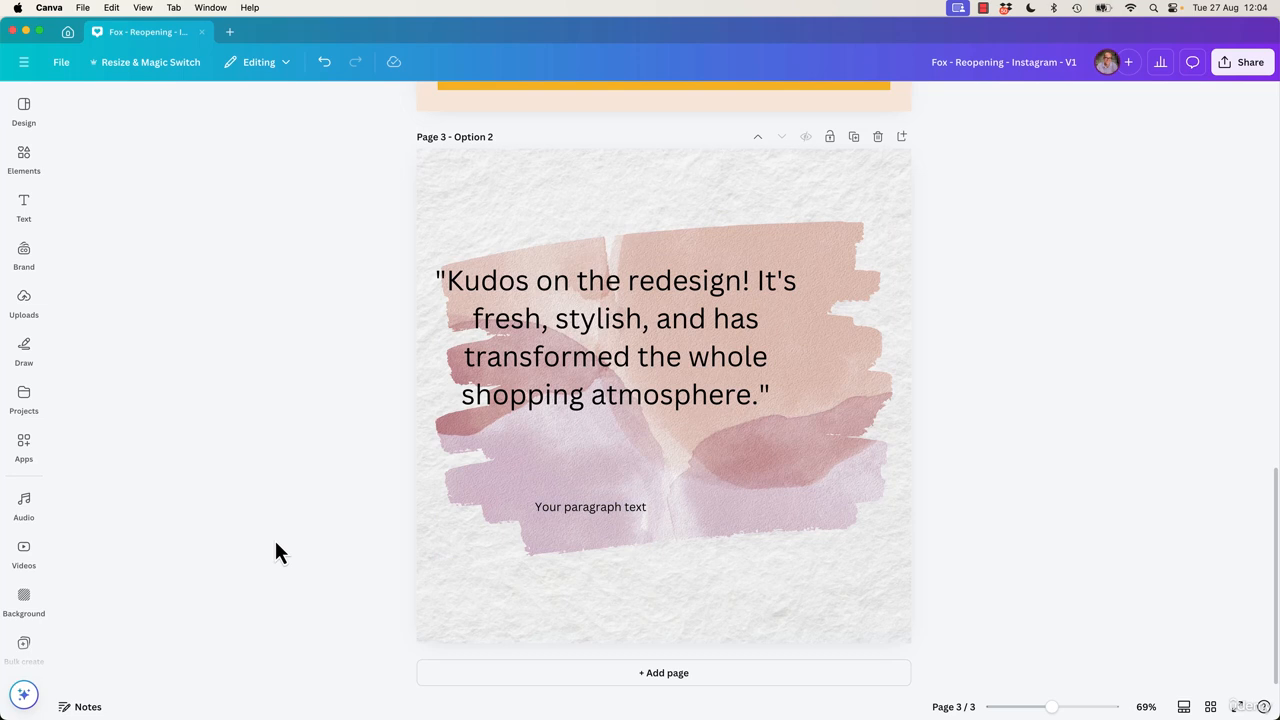
{"action": "left_click", "coordinate": [557, 513]}
{"action": "left_click", "coordinate": [601, 472]}
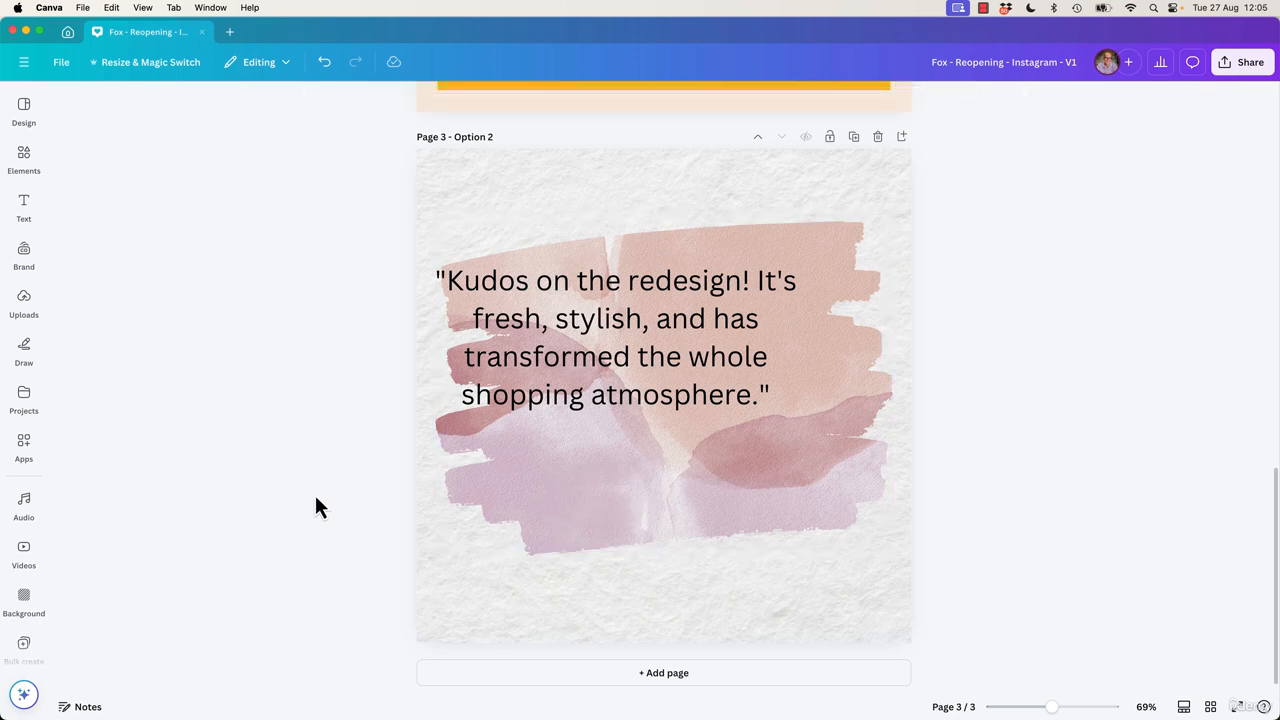
{"action": "left_click", "coordinate": [662, 420]}
{"action": "left_click", "coordinate": [348, 396]}
{"action": "left_click", "coordinate": [648, 373]}
{"action": "left_click", "coordinate": [320, 372]}
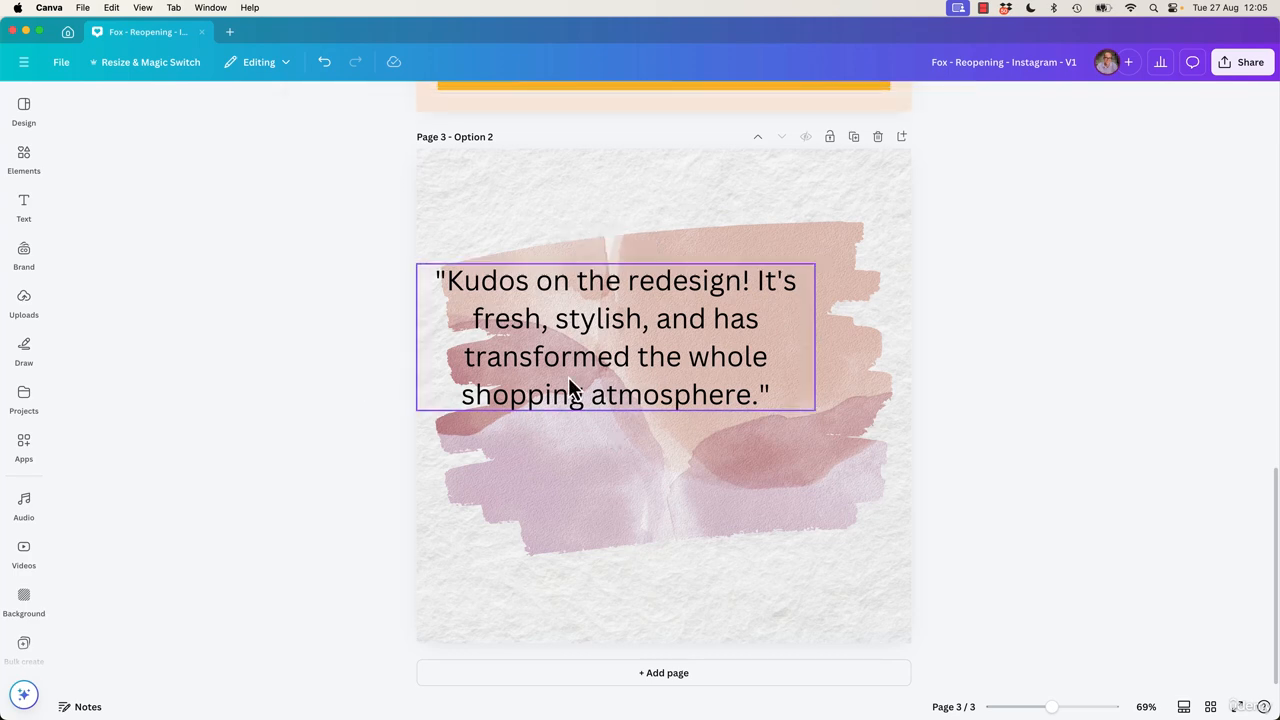
{"action": "left_click_drag", "start_coordinate": [538, 334], "coordinate": [565, 312]}
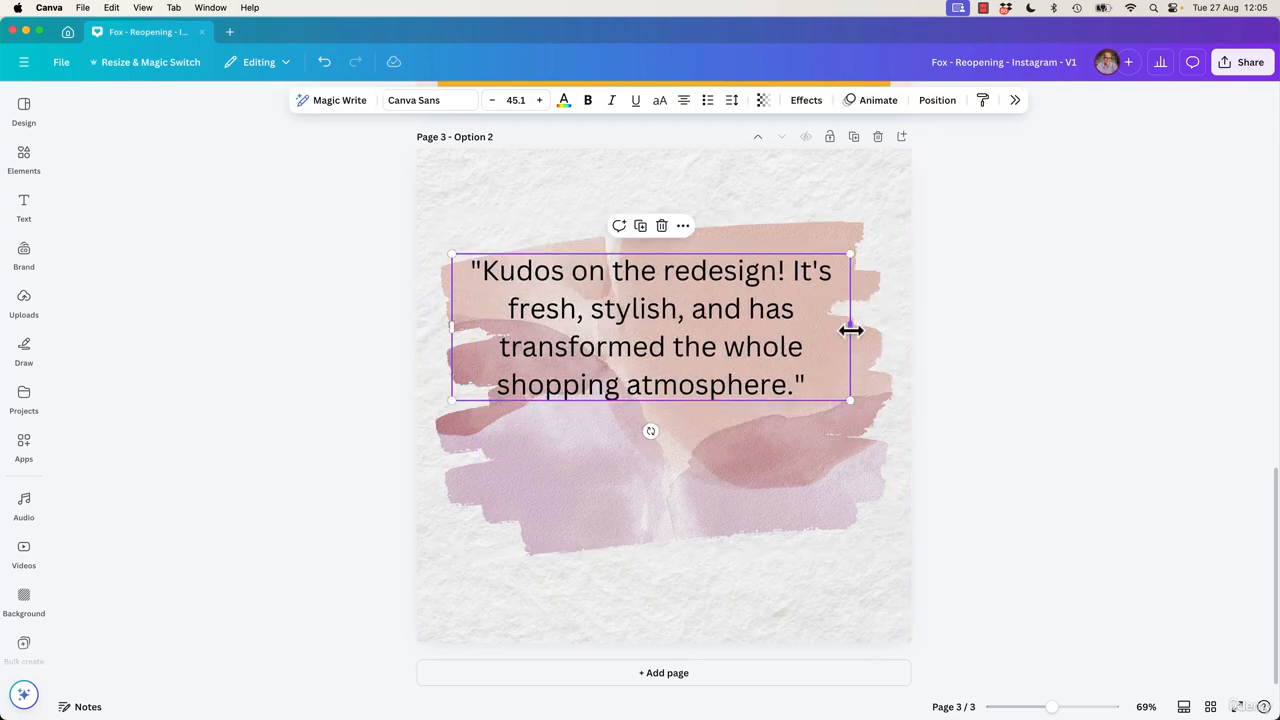
Step: Widen the quote box to re-centre the text and select all of the quote
{"action": "left_click_drag", "start_coordinate": [849, 329], "coordinate": [883, 334]}
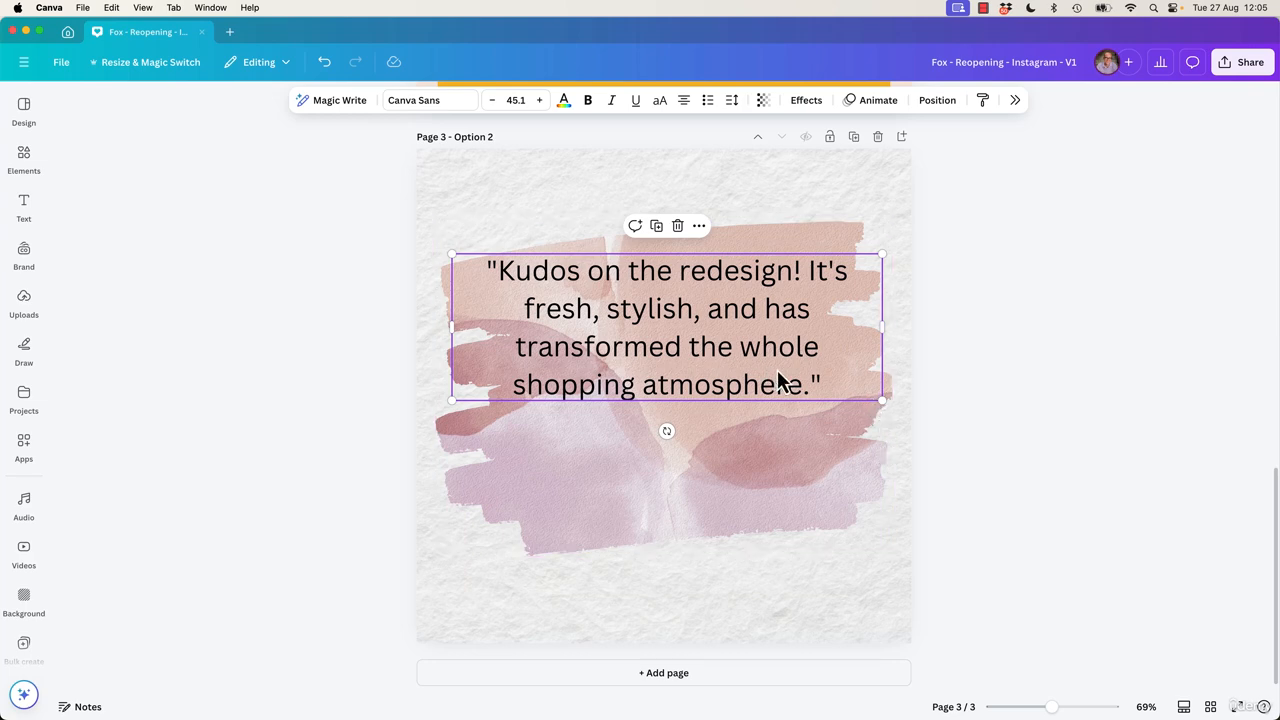
{"action": "left_click_drag", "start_coordinate": [882, 401], "coordinate": [936, 456]}
{"action": "key", "text": "cmd+z"}
{"action": "double_click", "coordinate": [672, 338]}
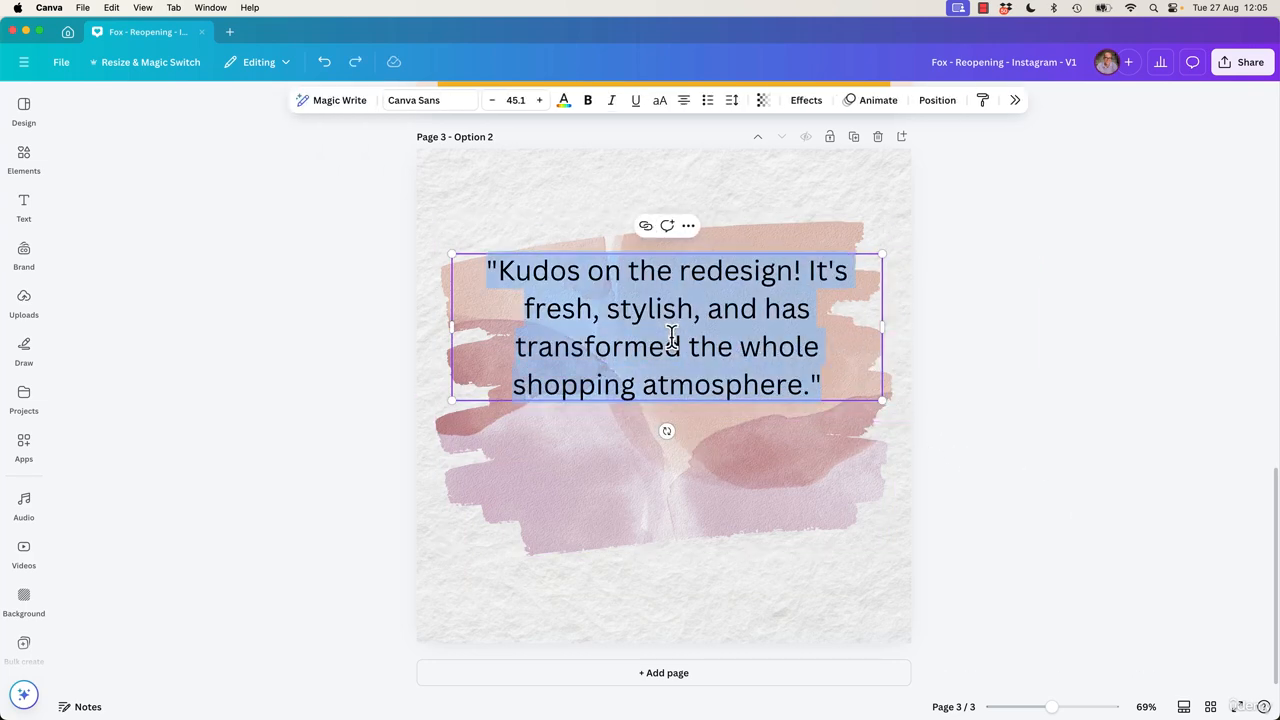
{"action": "left_click", "coordinate": [331, 374]}
{"action": "double_click", "coordinate": [730, 339]}
Step: Step the quote's font size up until it settles at 61.1
{"action": "left_click", "coordinate": [539, 101]}
{"action": "left_click", "coordinate": [539, 101]}
{"action": "left_click", "coordinate": [539, 101]}
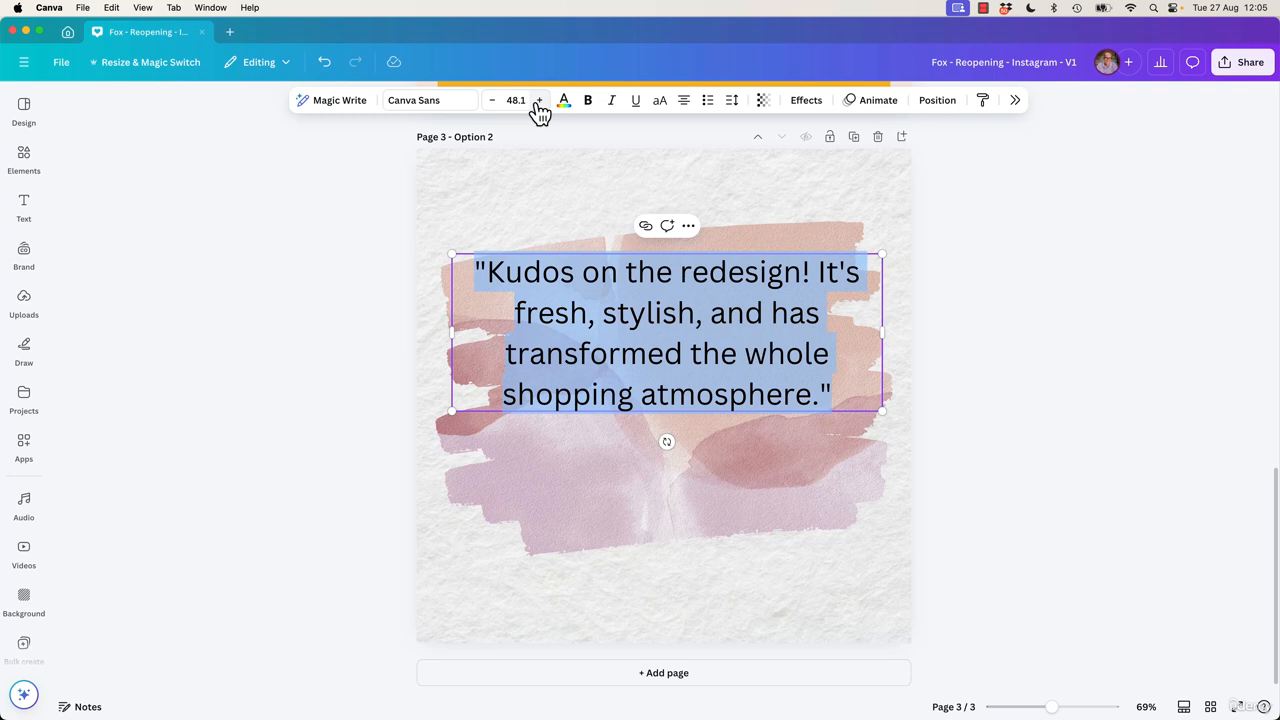
{"action": "left_click", "coordinate": [539, 101]}
{"action": "left_click", "coordinate": [539, 101]}
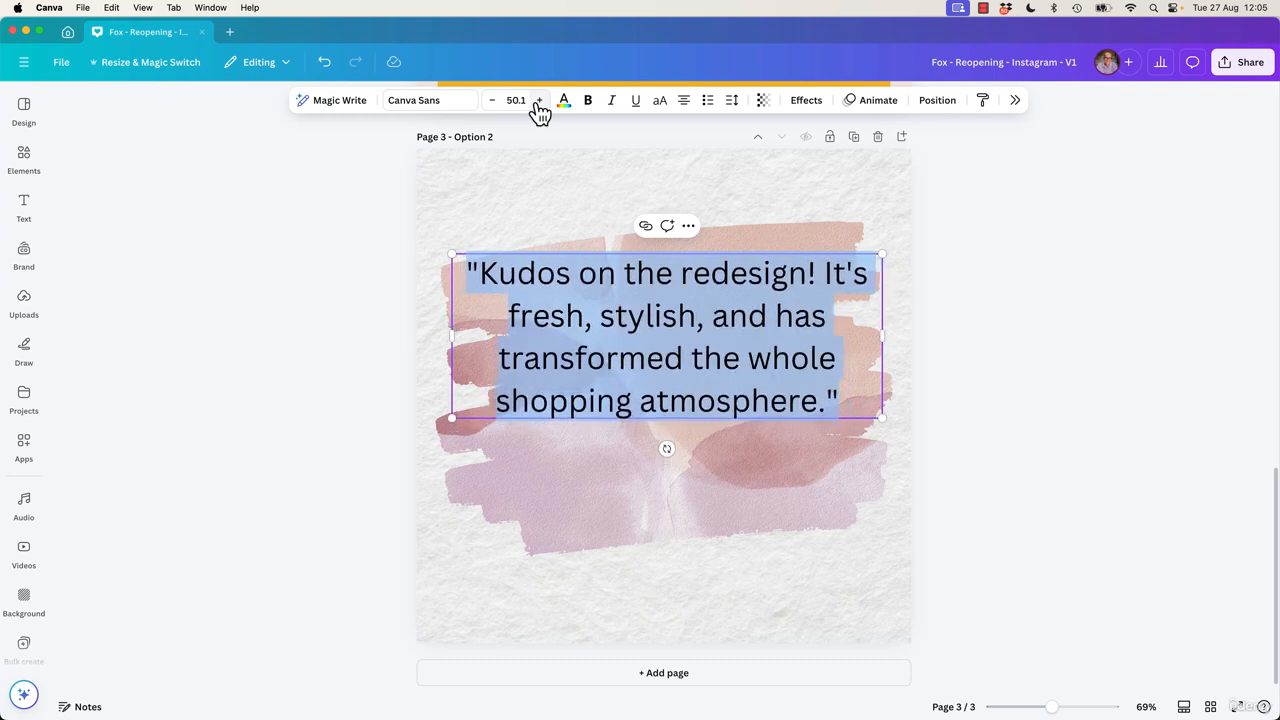
{"action": "key", "text": "cmd+z"}
{"action": "key", "text": "cmd+z"}
{"action": "key", "text": "cmd+z"}
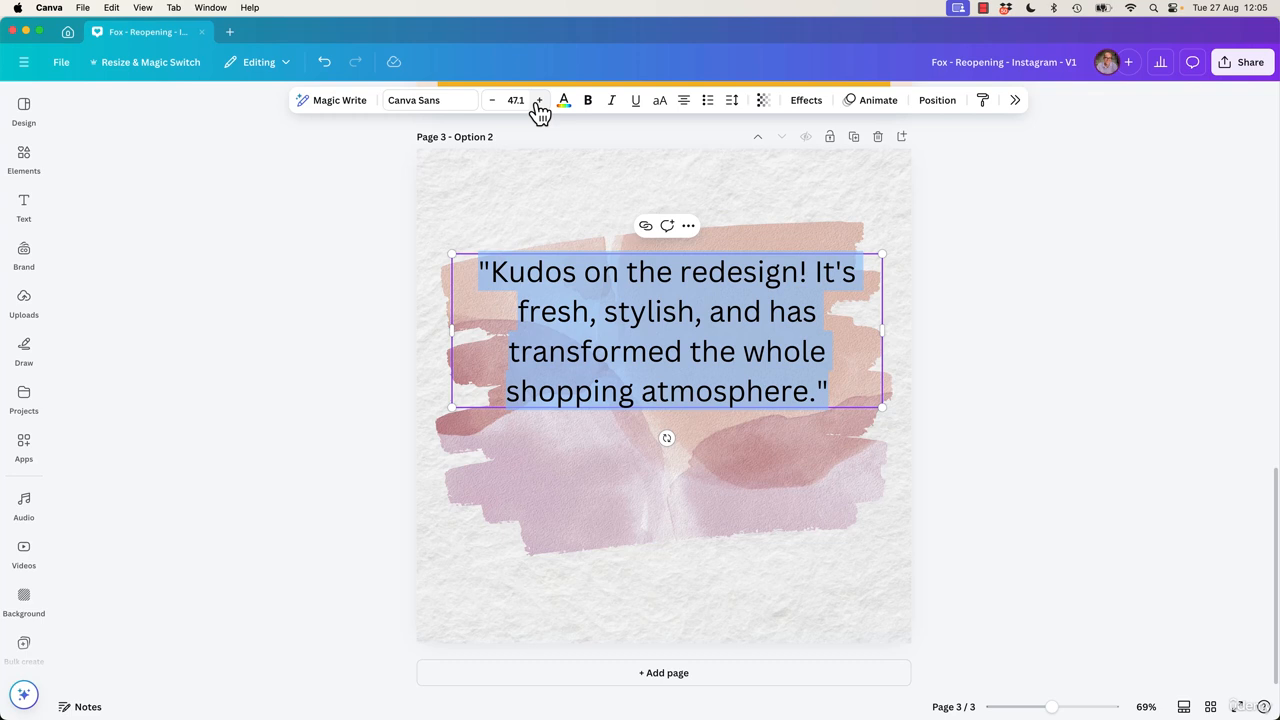
{"action": "key", "text": "super+shift+comma"}
{"action": "key", "text": "super+shift+comma"}
{"action": "key", "text": "super+shift+comma"}
{"action": "key", "text": "super+shift+period"}
{"action": "key", "text": "super+shift+period"}
{"action": "key", "text": "super+shift+period"}
{"action": "key", "text": "super+shift+period"}
{"action": "key", "text": "super+shift+period"}
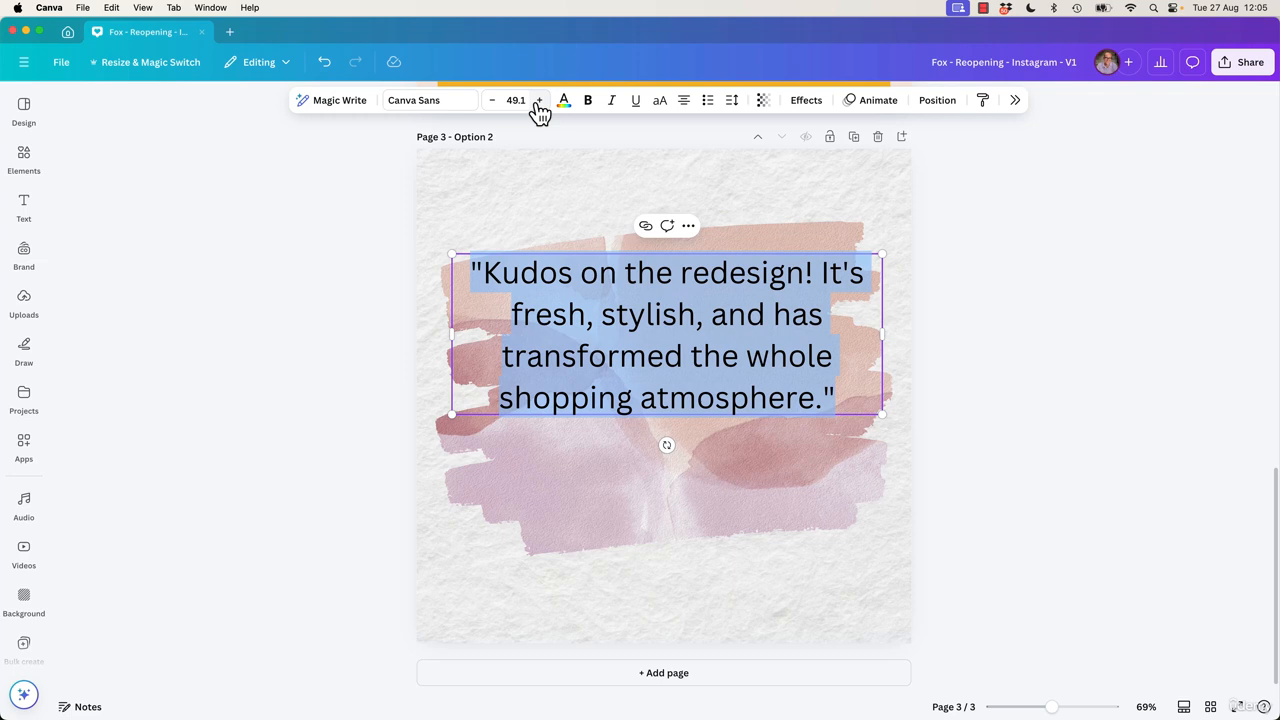
{"action": "key", "text": "super+shift+period"}
{"action": "key", "text": "super+shift+period"}
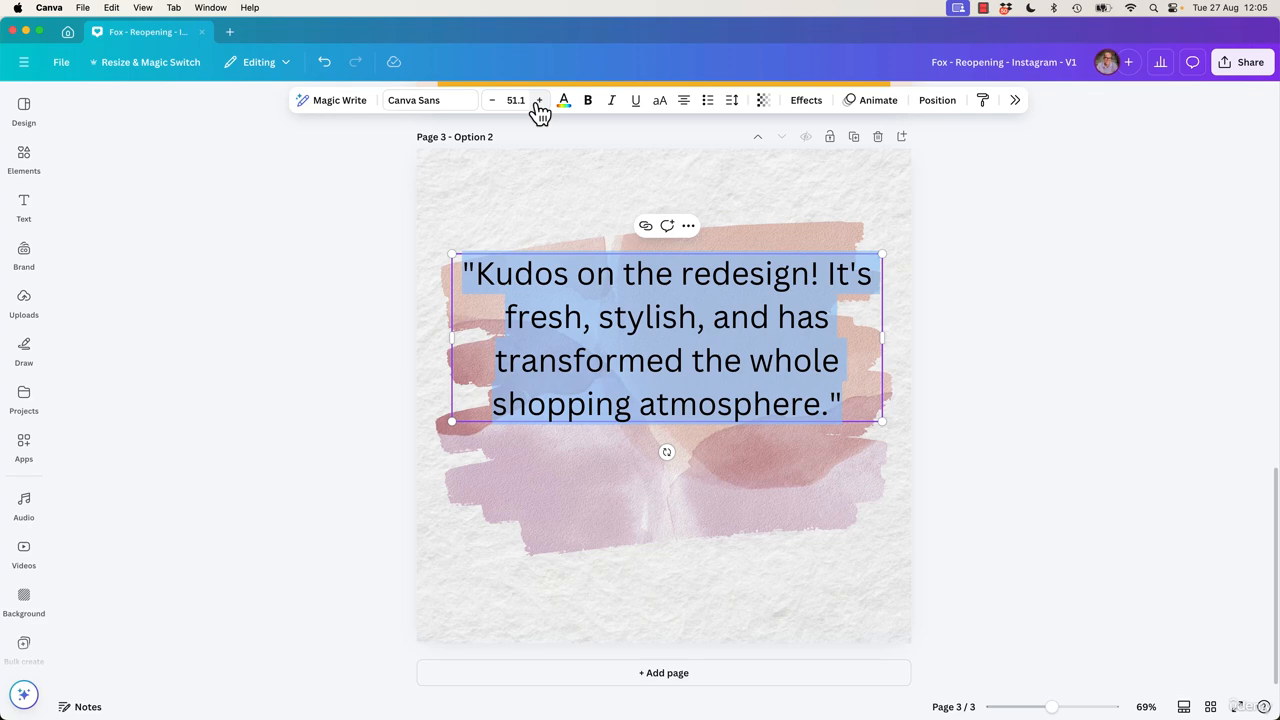
{"action": "left_click", "coordinate": [539, 101]}
{"action": "left_click", "coordinate": [539, 101]}
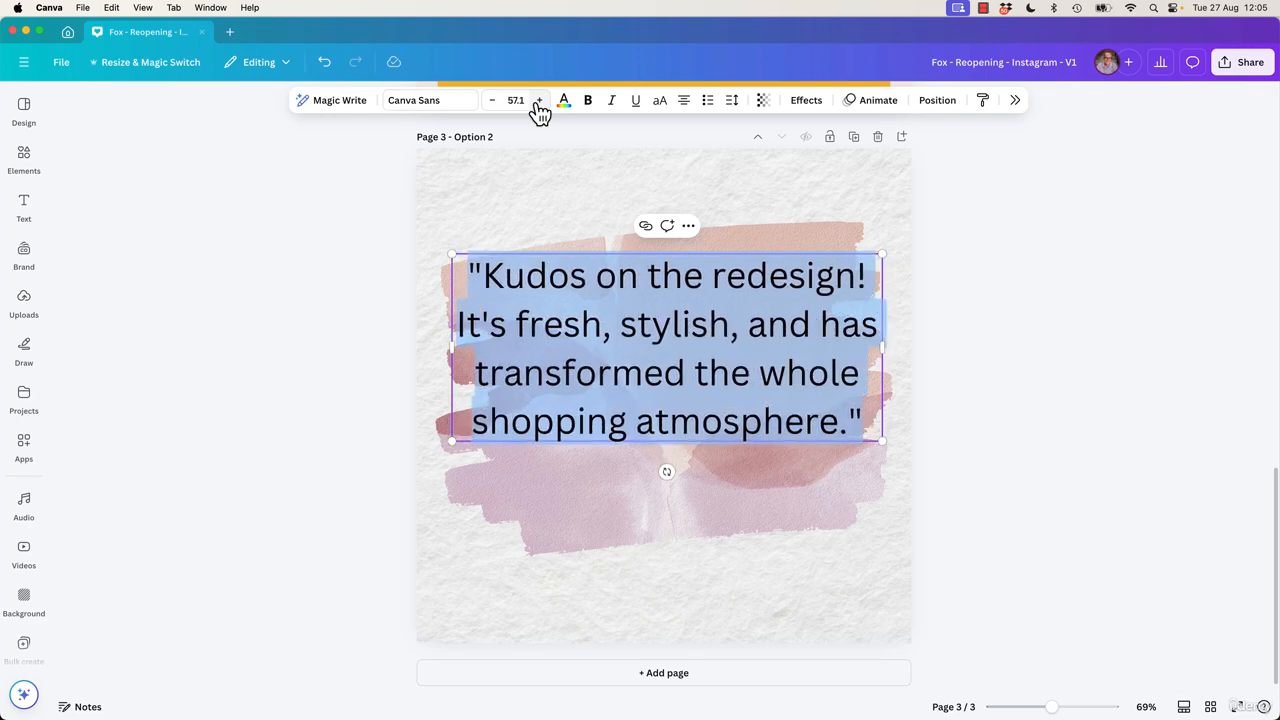
{"action": "left_click", "coordinate": [539, 101]}
{"action": "key", "text": "super+shift+comma"}
{"action": "key", "text": "super+shift+comma"}
{"action": "key", "text": "super+shift+comma"}
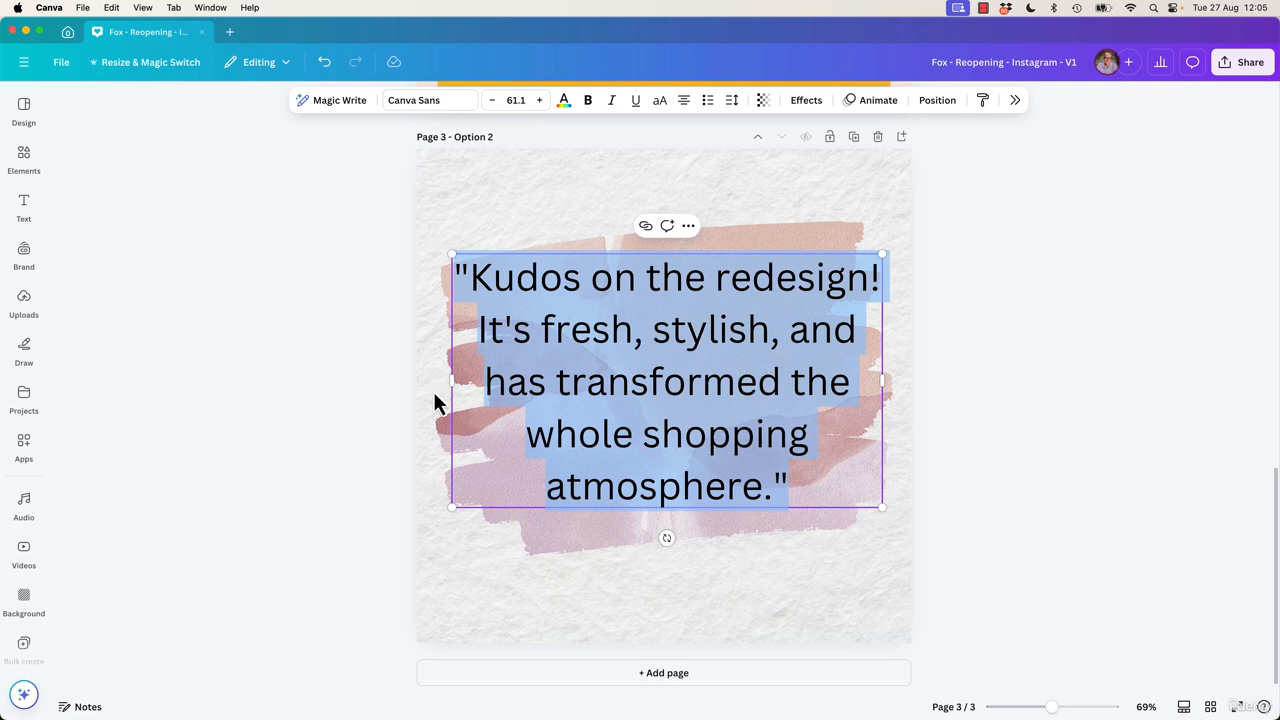
Step: Try bold, italic and underline on the quote, then undo that formatting
{"action": "left_click", "coordinate": [286, 420]}
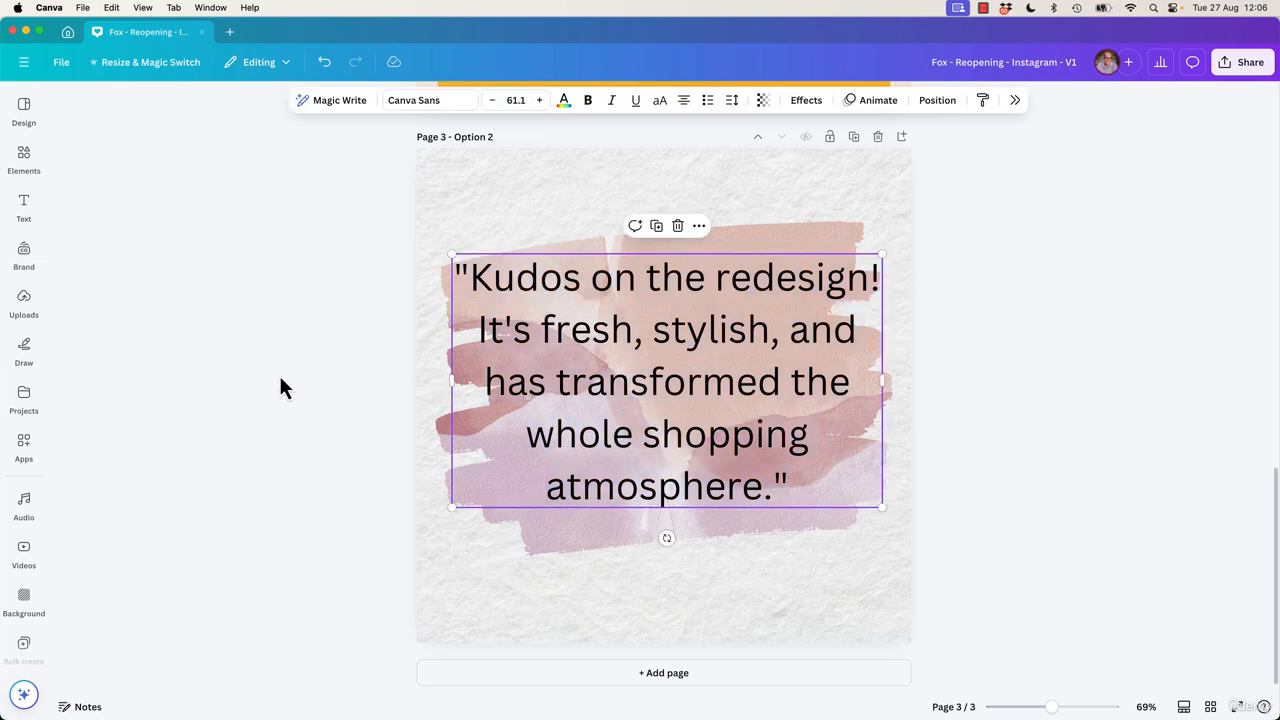
{"action": "left_click", "coordinate": [220, 458]}
{"action": "left_click", "coordinate": [740, 338]}
{"action": "left_click", "coordinate": [588, 100]}
{"action": "left_click", "coordinate": [614, 101]}
{"action": "left_click", "coordinate": [635, 101]}
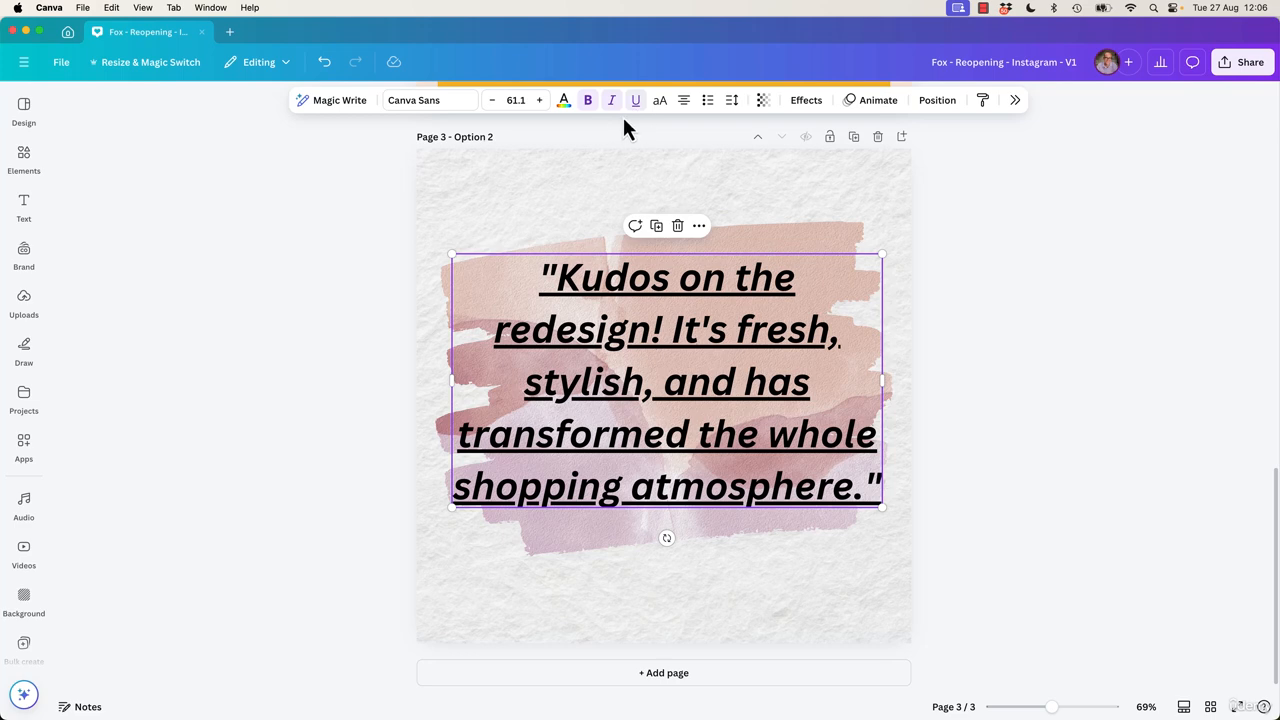
{"action": "key", "text": "super+z"}
{"action": "key", "text": "super+z"}
{"action": "key", "text": "super+z"}
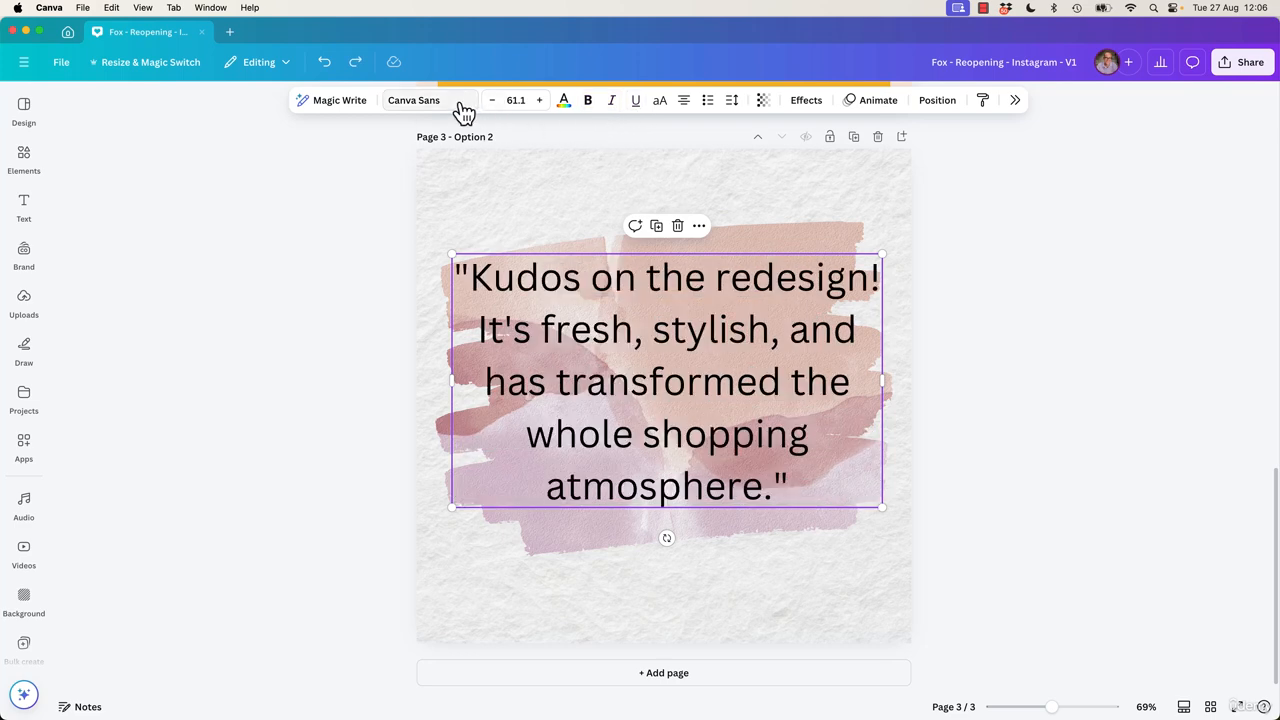
Step: Change the quote's font to Brittany from the Popular fonts list
{"action": "left_click", "coordinate": [463, 104]}
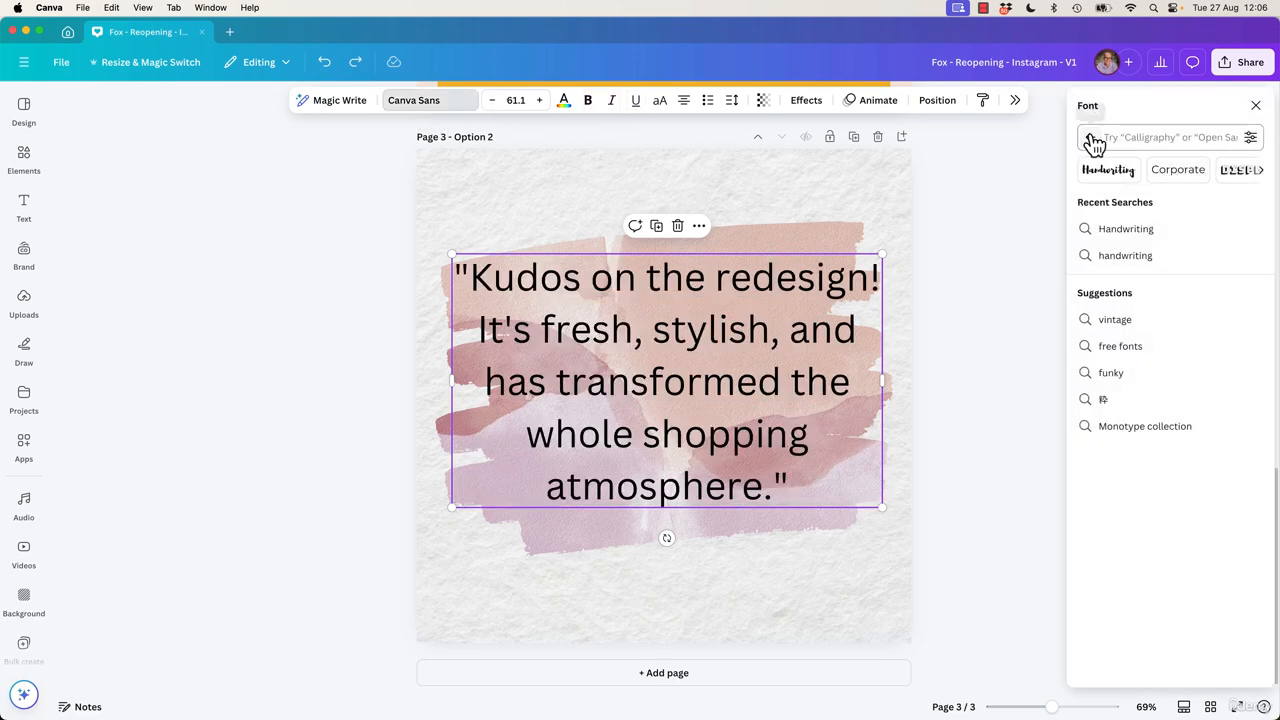
{"action": "left_click", "coordinate": [1256, 105]}
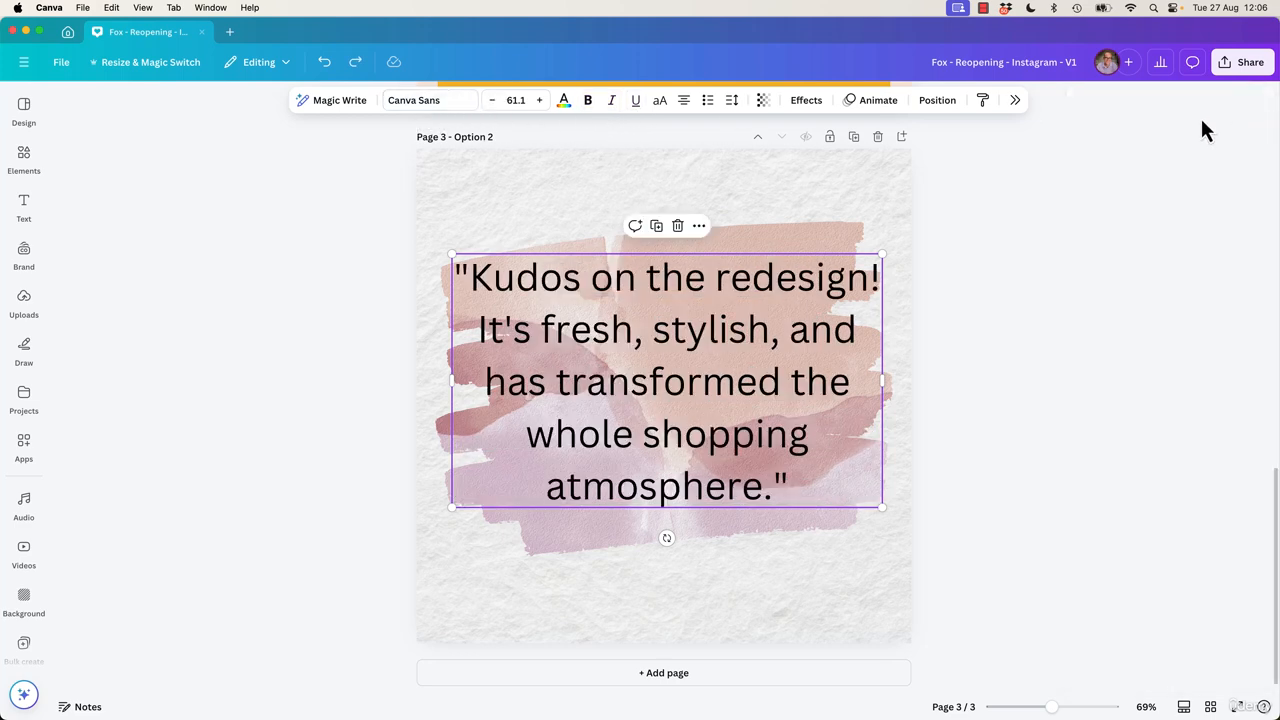
{"action": "left_click", "coordinate": [452, 110]}
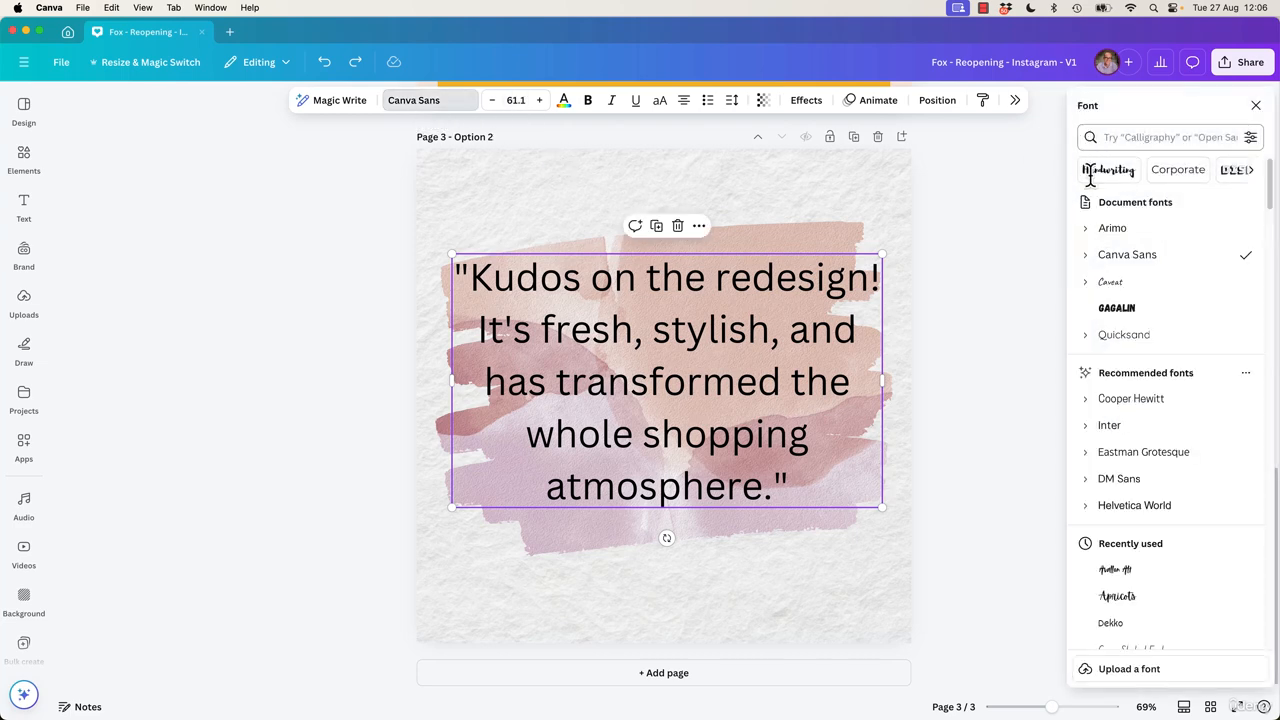
{"action": "scroll", "coordinate": [1166, 575], "scroll_direction": "down", "scroll_amount": 3}
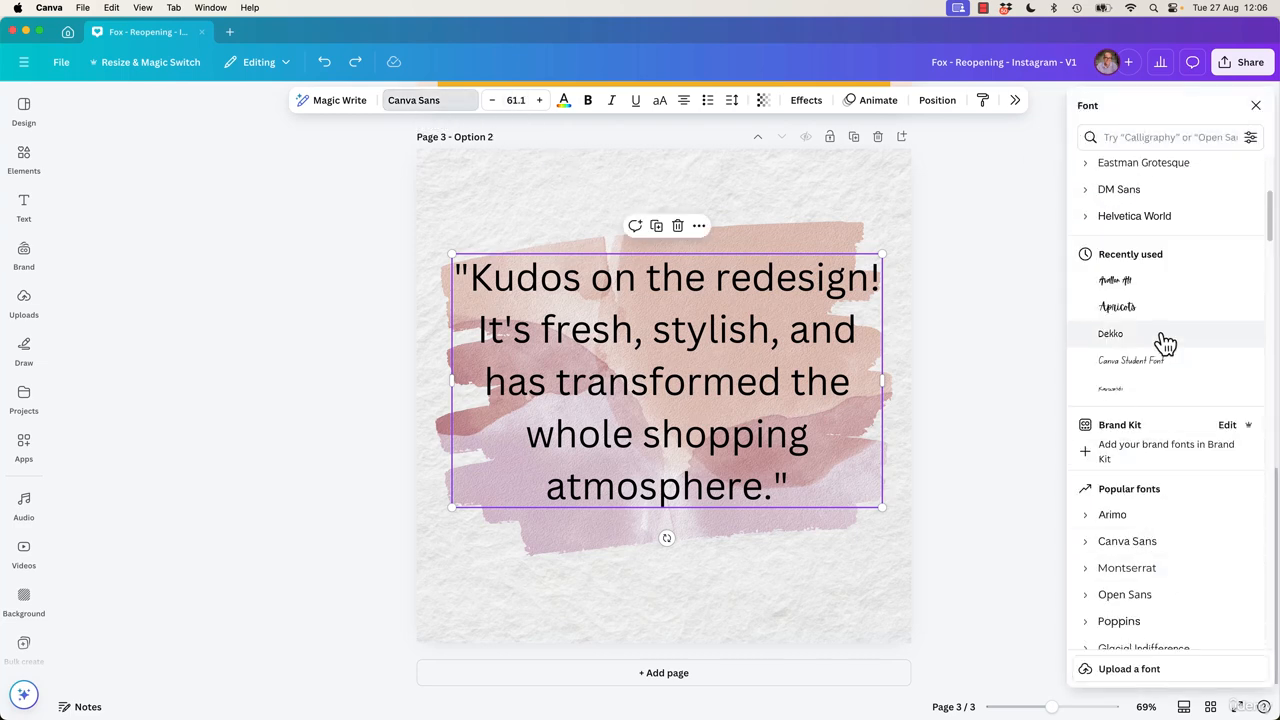
{"action": "scroll", "coordinate": [1114, 551], "scroll_direction": "down", "scroll_amount": 3}
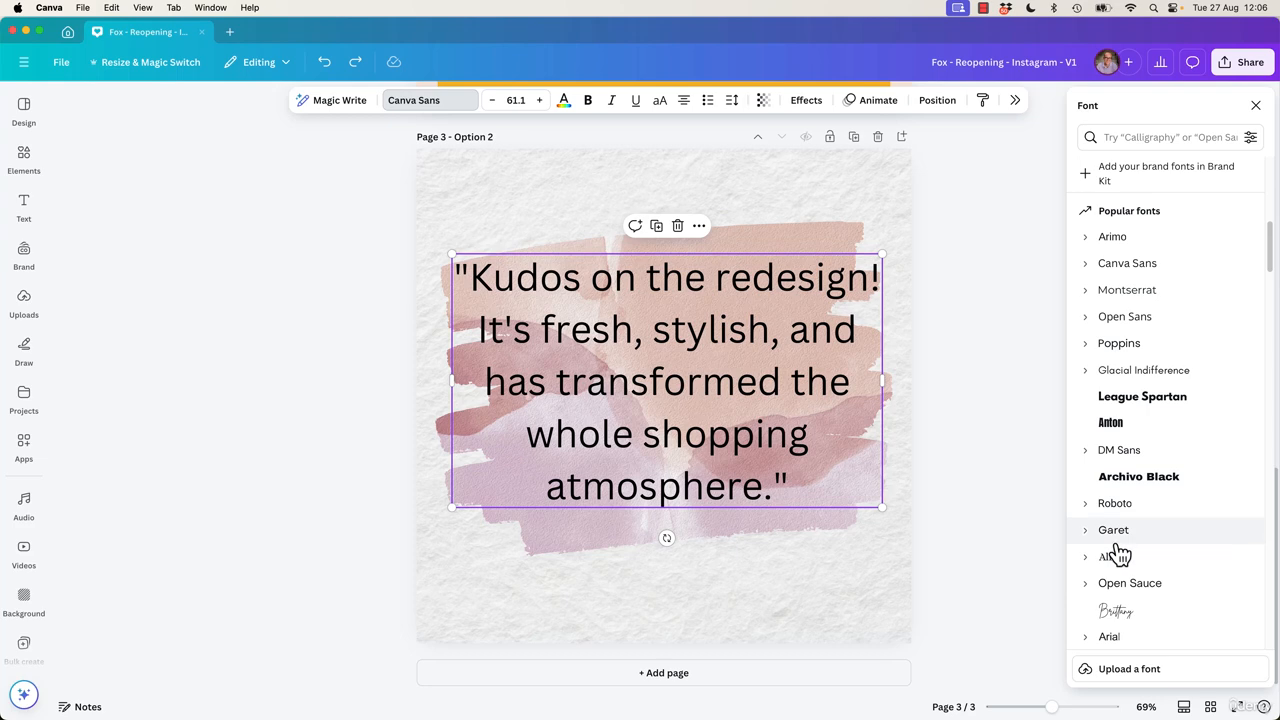
{"action": "left_click", "coordinate": [1116, 611]}
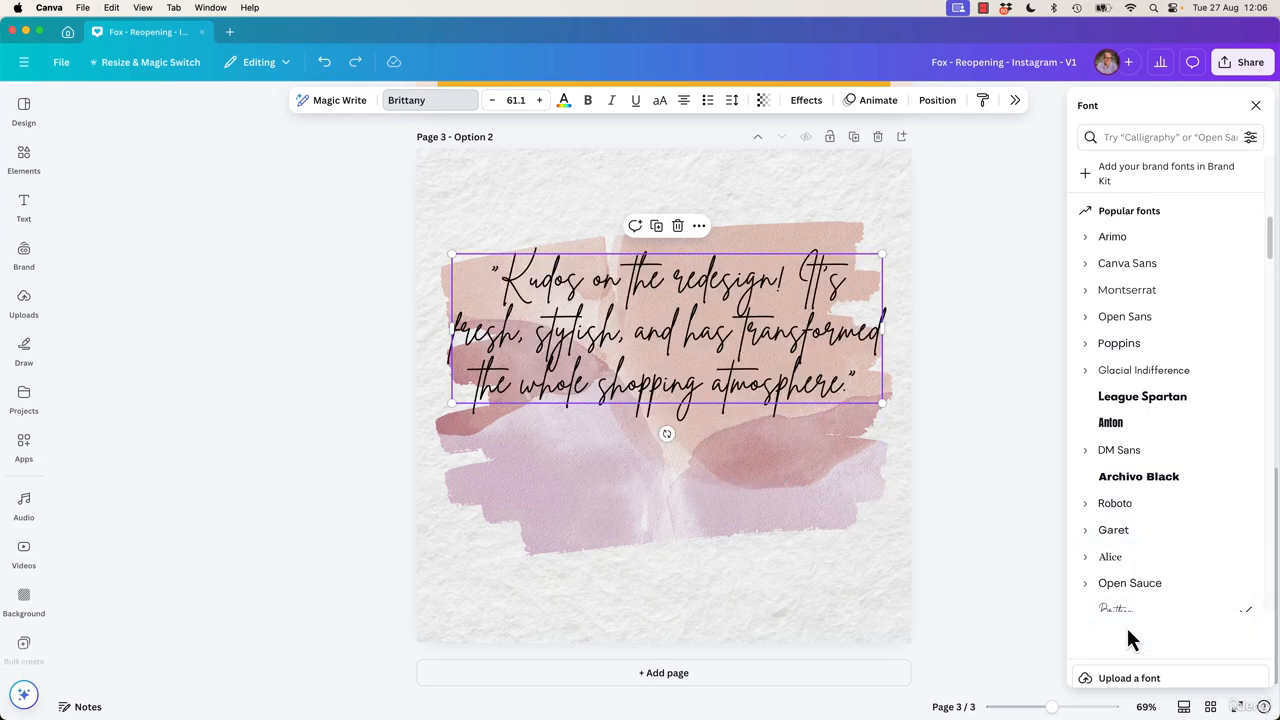
{"action": "left_click", "coordinate": [522, 362]}
Step: Toggle underline and uppercase on and off, keeping the quote in normal case, and open the text settings
{"action": "left_click", "coordinate": [531, 283]}
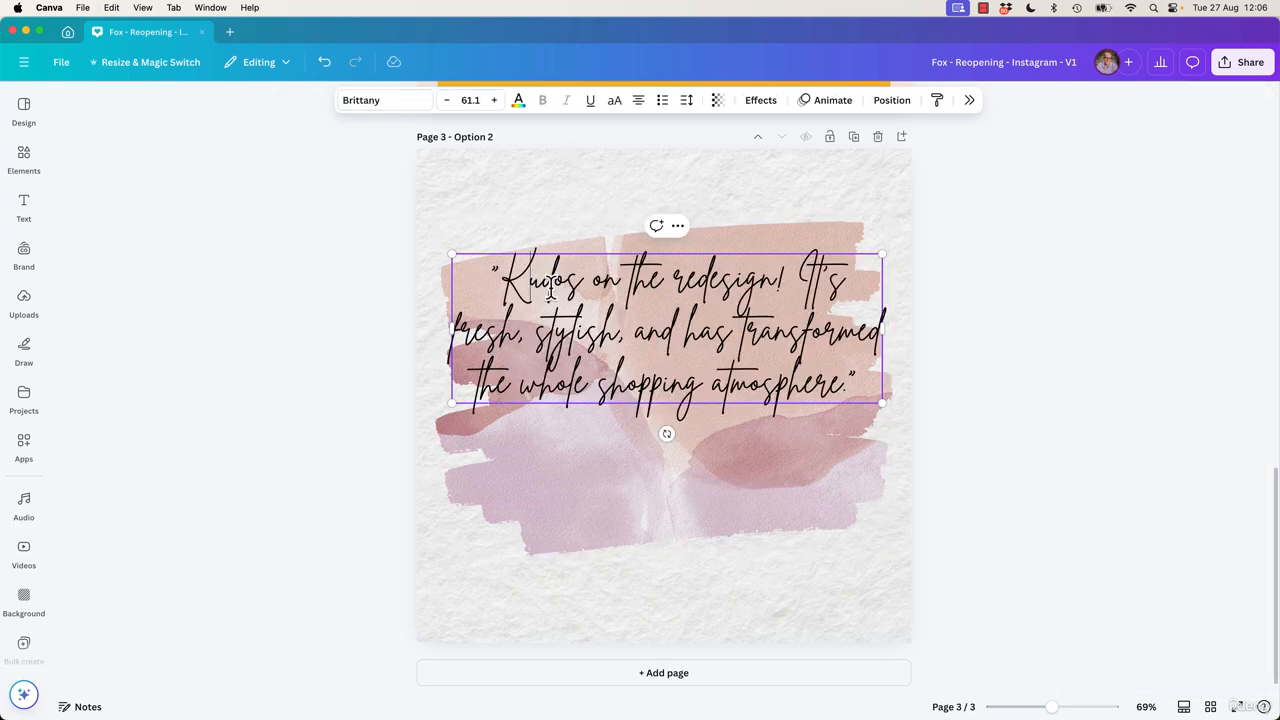
{"action": "left_click", "coordinate": [325, 362]}
{"action": "left_click", "coordinate": [531, 286]}
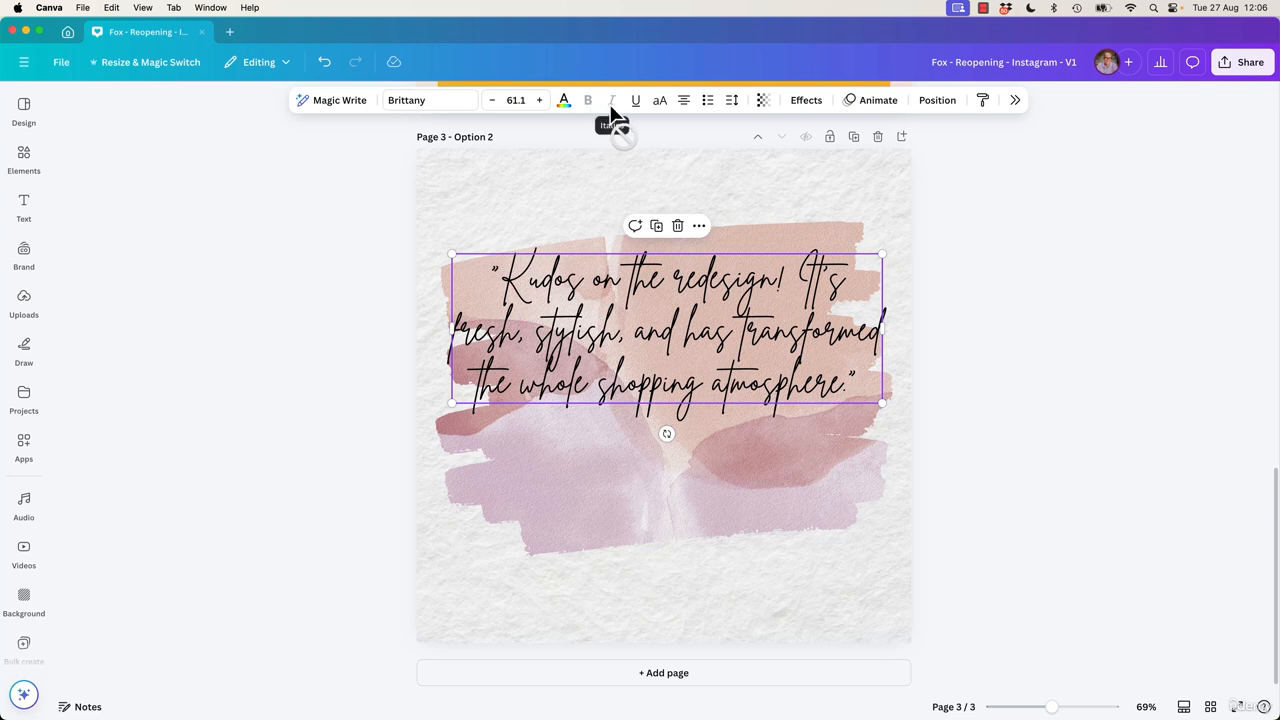
{"action": "left_click", "coordinate": [636, 102]}
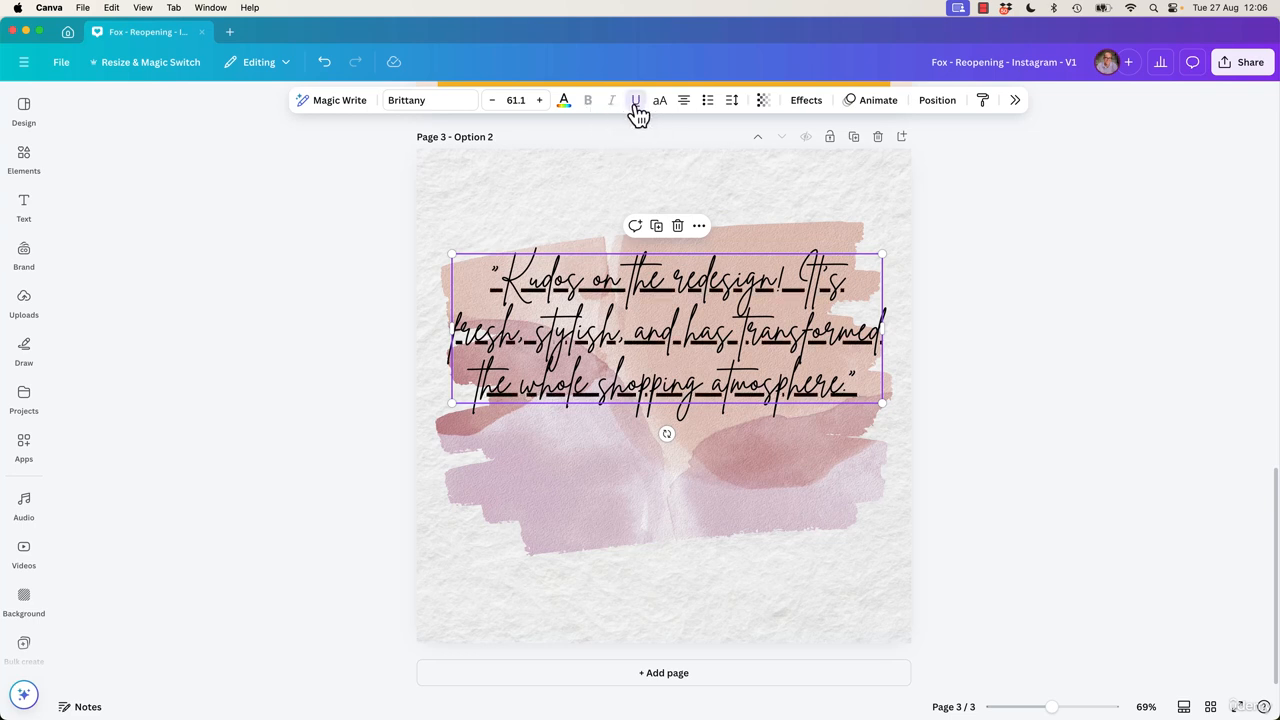
{"action": "left_click", "coordinate": [637, 110]}
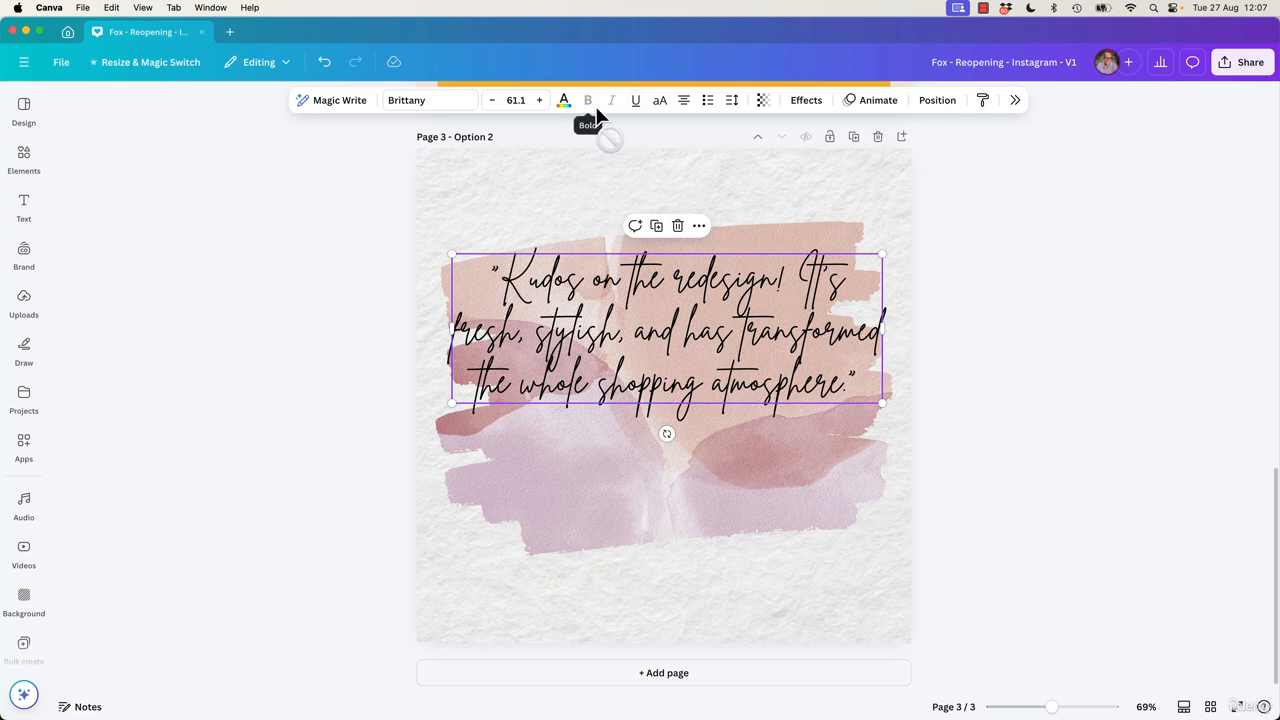
{"action": "left_click", "coordinate": [660, 102]}
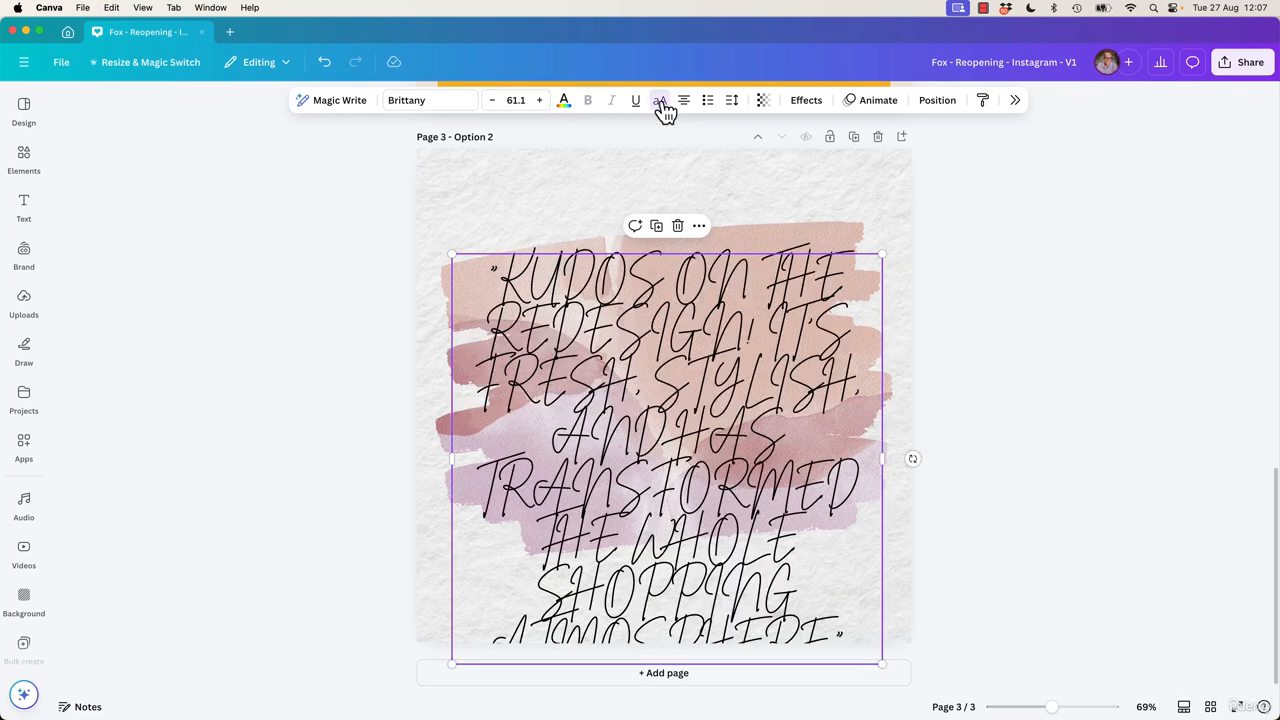
{"action": "left_click", "coordinate": [661, 104]}
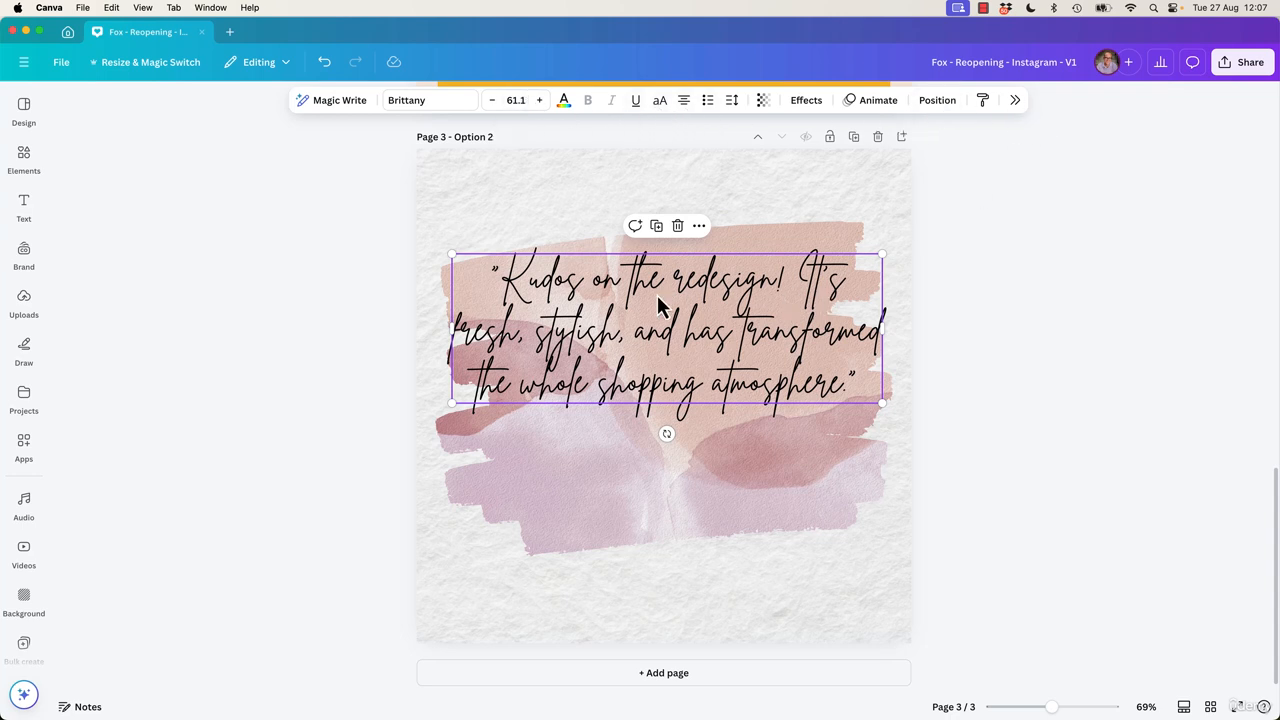
{"action": "left_click", "coordinate": [1015, 100]}
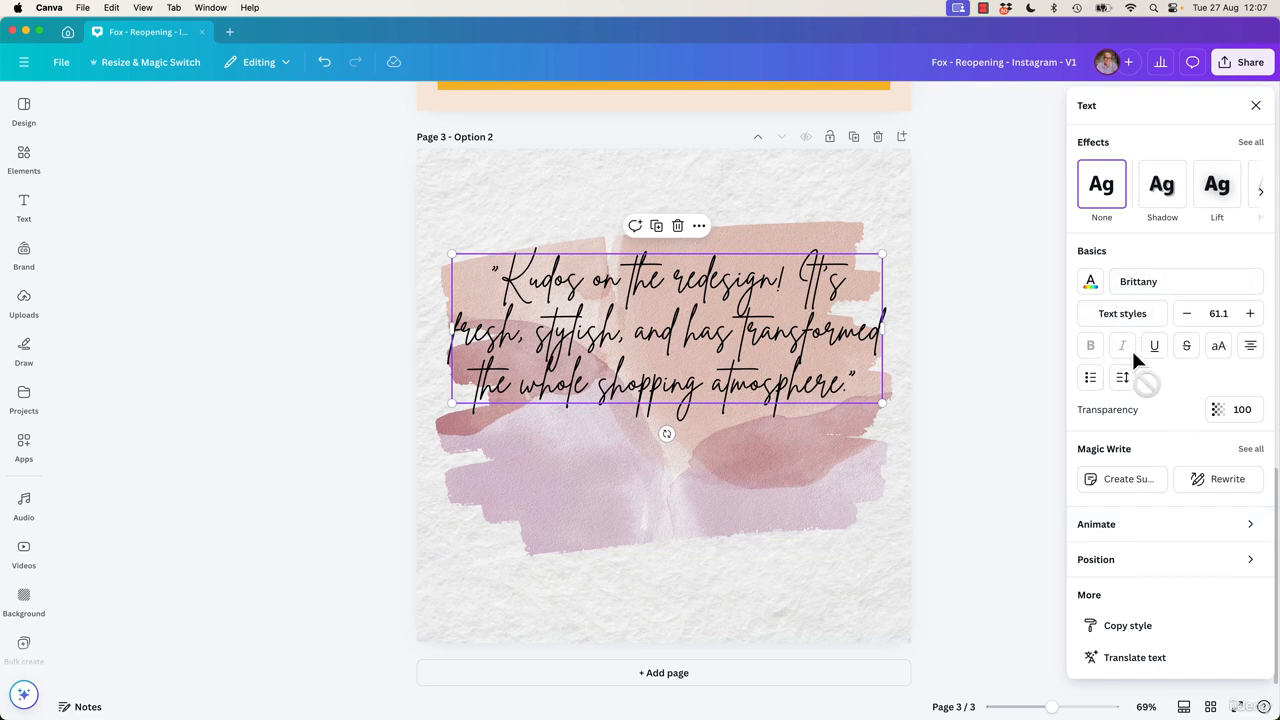
{"action": "left_click", "coordinate": [1185, 349]}
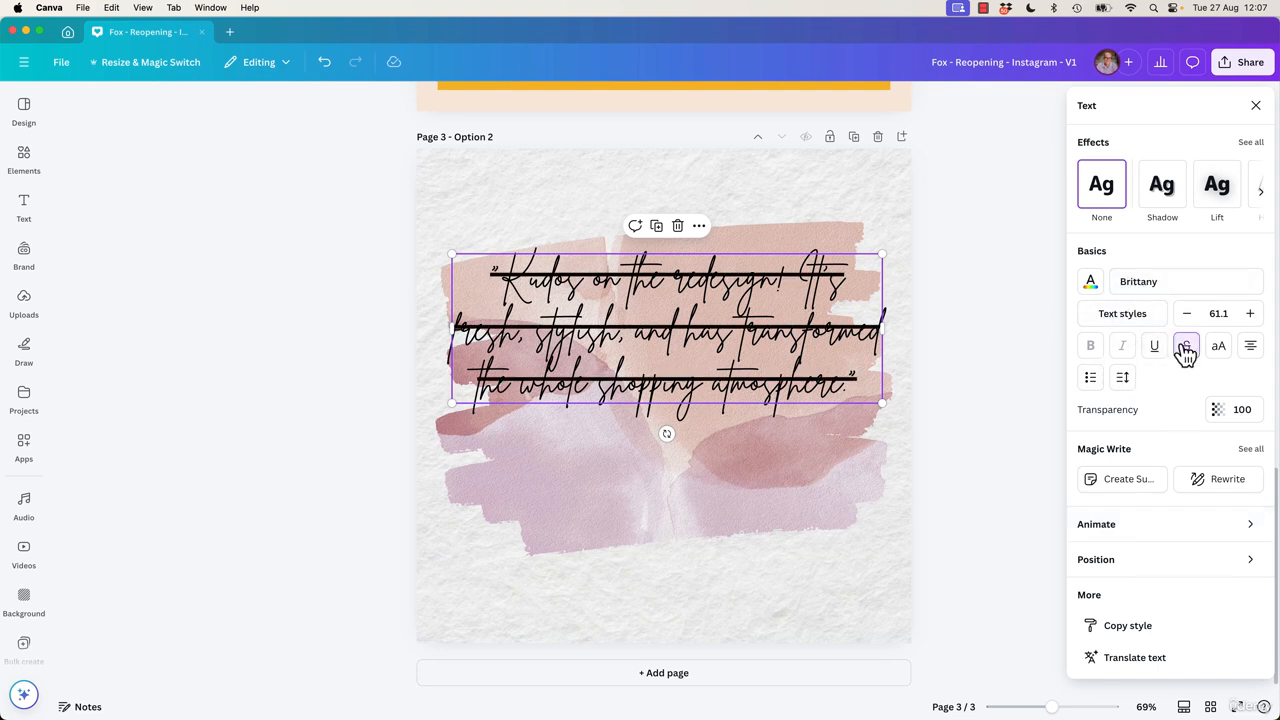
{"action": "left_click", "coordinate": [1186, 350]}
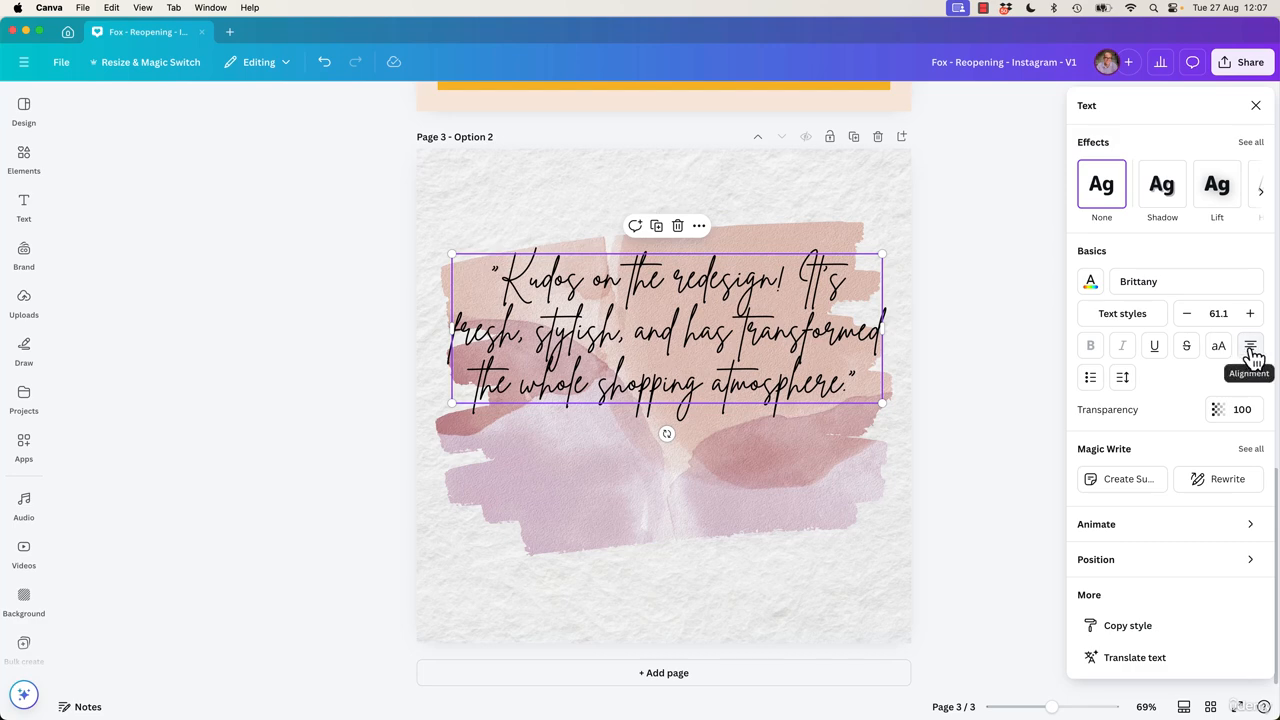
{"action": "left_click", "coordinate": [1251, 347]}
{"action": "left_click", "coordinate": [1251, 347]}
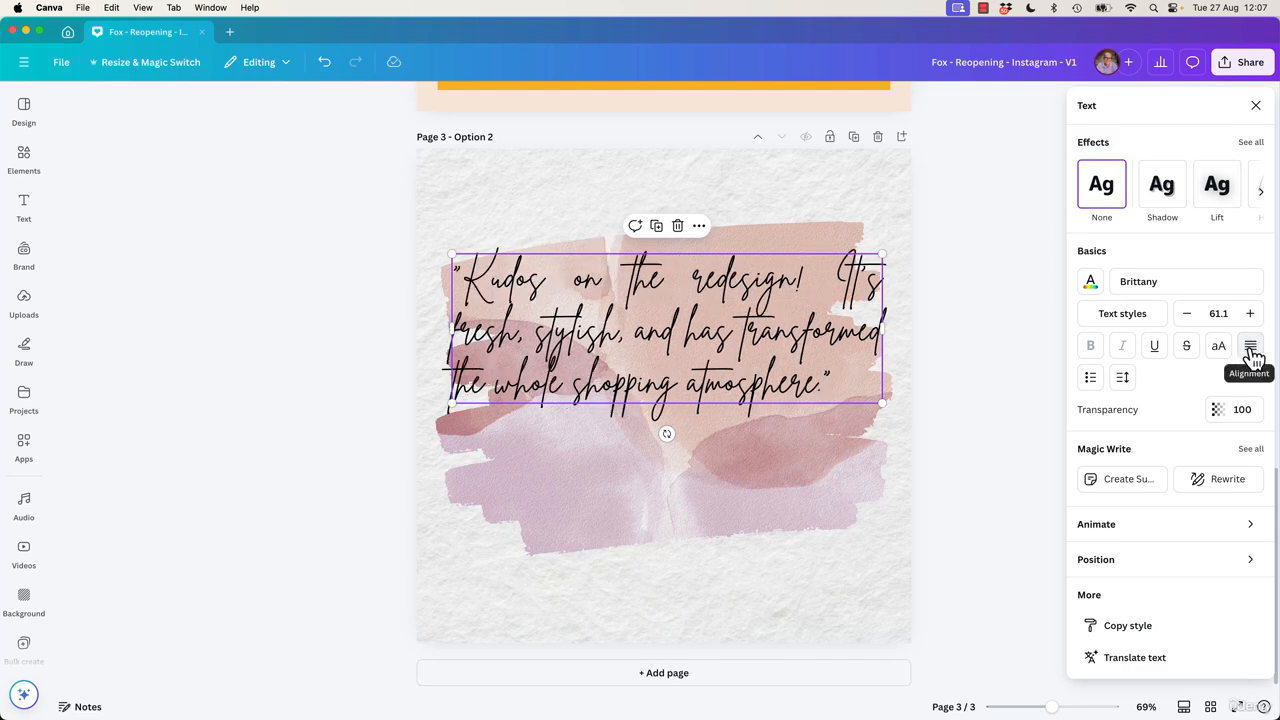
{"action": "left_click", "coordinate": [1251, 347]}
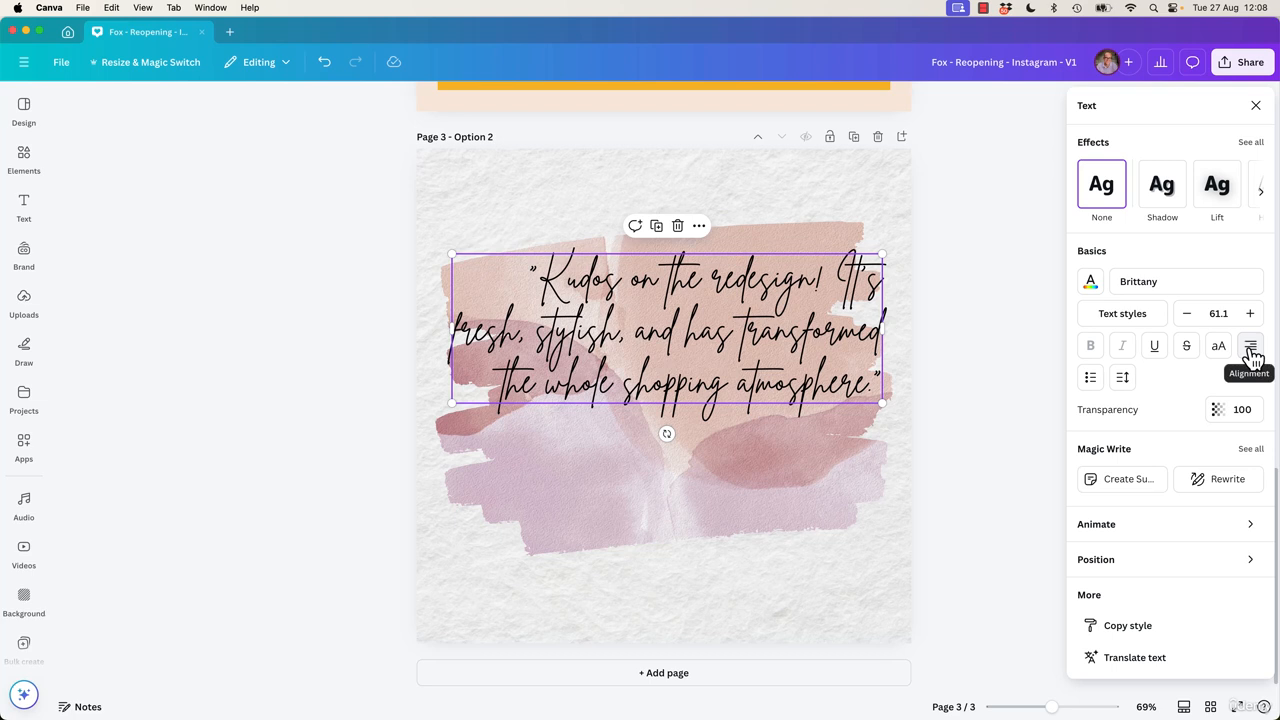
{"action": "left_click", "coordinate": [1251, 347]}
{"action": "left_click", "coordinate": [1251, 347]}
{"action": "left_click", "coordinate": [1251, 347]}
{"action": "left_click", "coordinate": [1251, 347]}
{"action": "left_click", "coordinate": [1251, 347]}
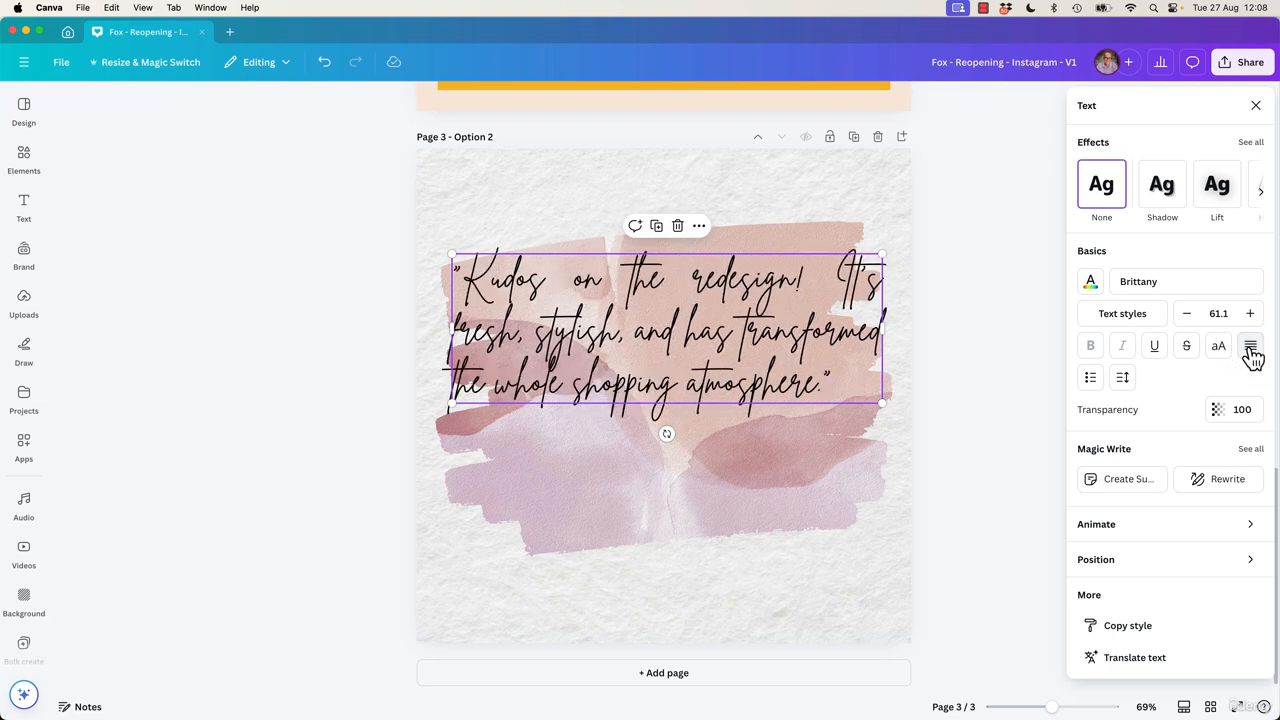
{"action": "left_click", "coordinate": [1251, 347]}
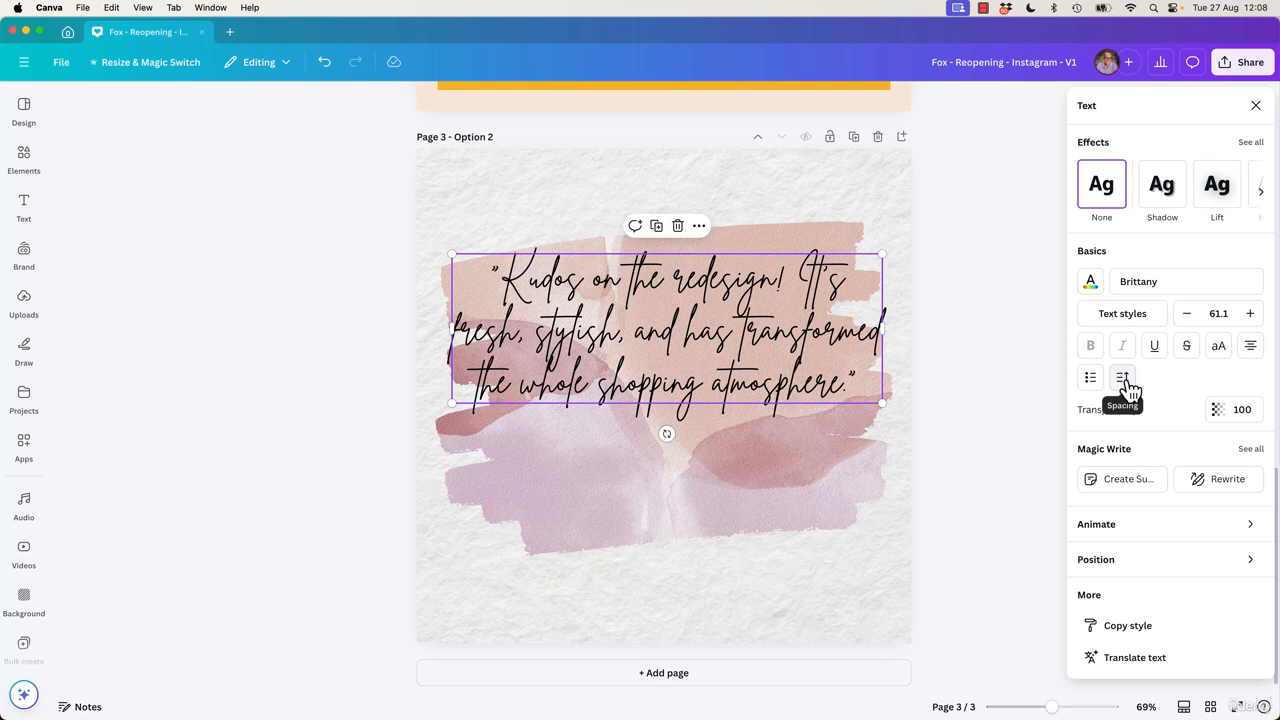
Step: Set the quote's line spacing to 1.64 and return its letter spacing to 0
{"action": "left_click", "coordinate": [1124, 378]}
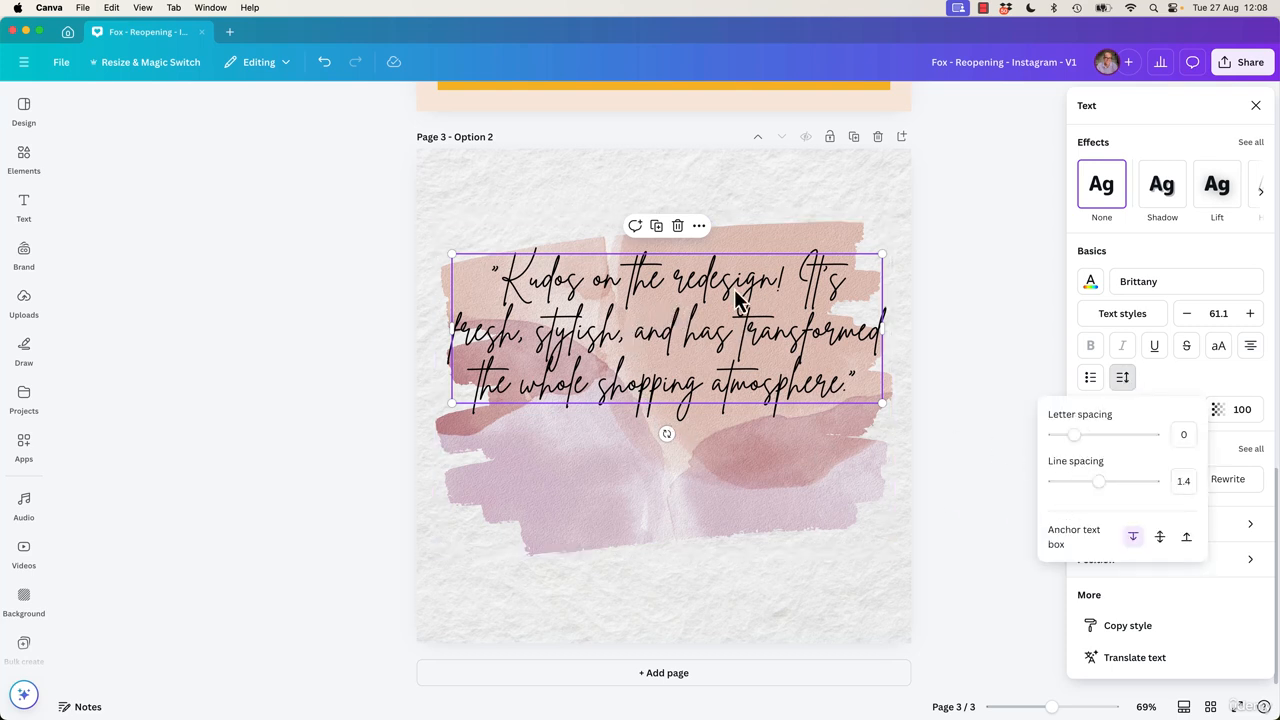
{"action": "left_click", "coordinate": [597, 322]}
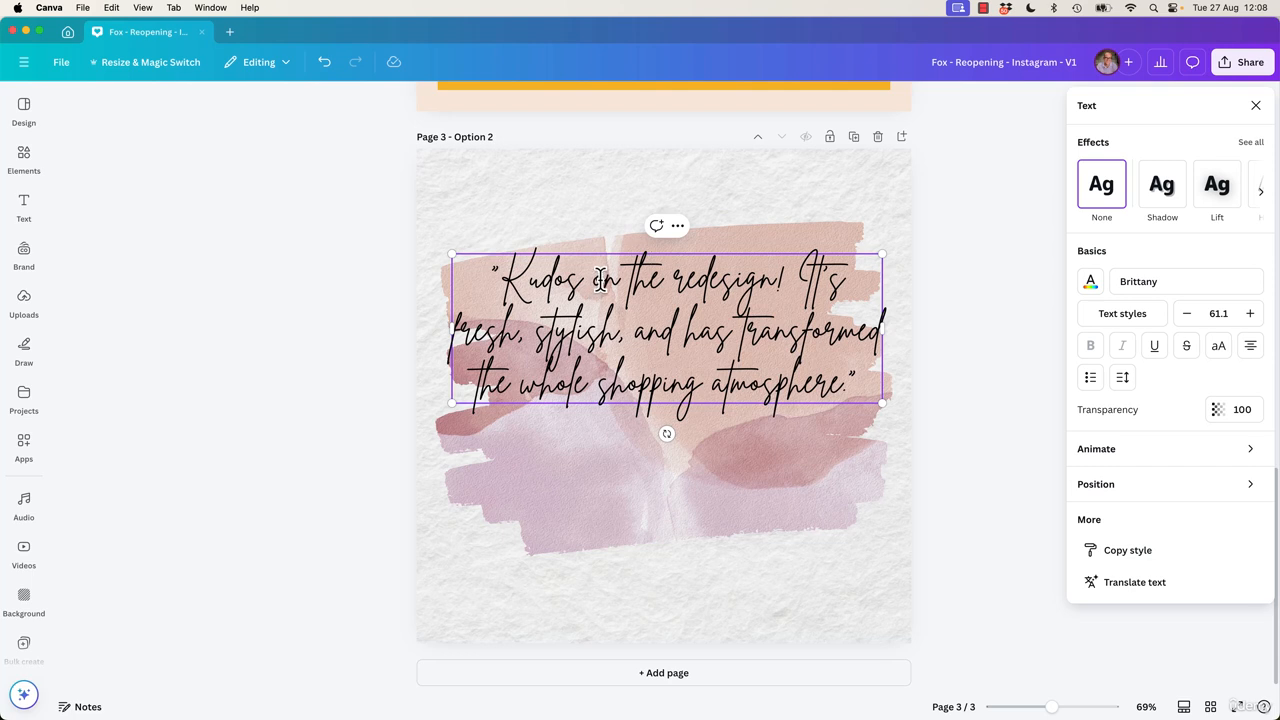
{"action": "left_click", "coordinate": [1122, 378]}
{"action": "mouse_move", "coordinate": [1100, 481]}
{"action": "left_mouse_down"}
{"action": "mouse_move", "coordinate": [1142, 493]}
{"action": "mouse_move", "coordinate": [1111, 485]}
{"action": "left_mouse_up"}
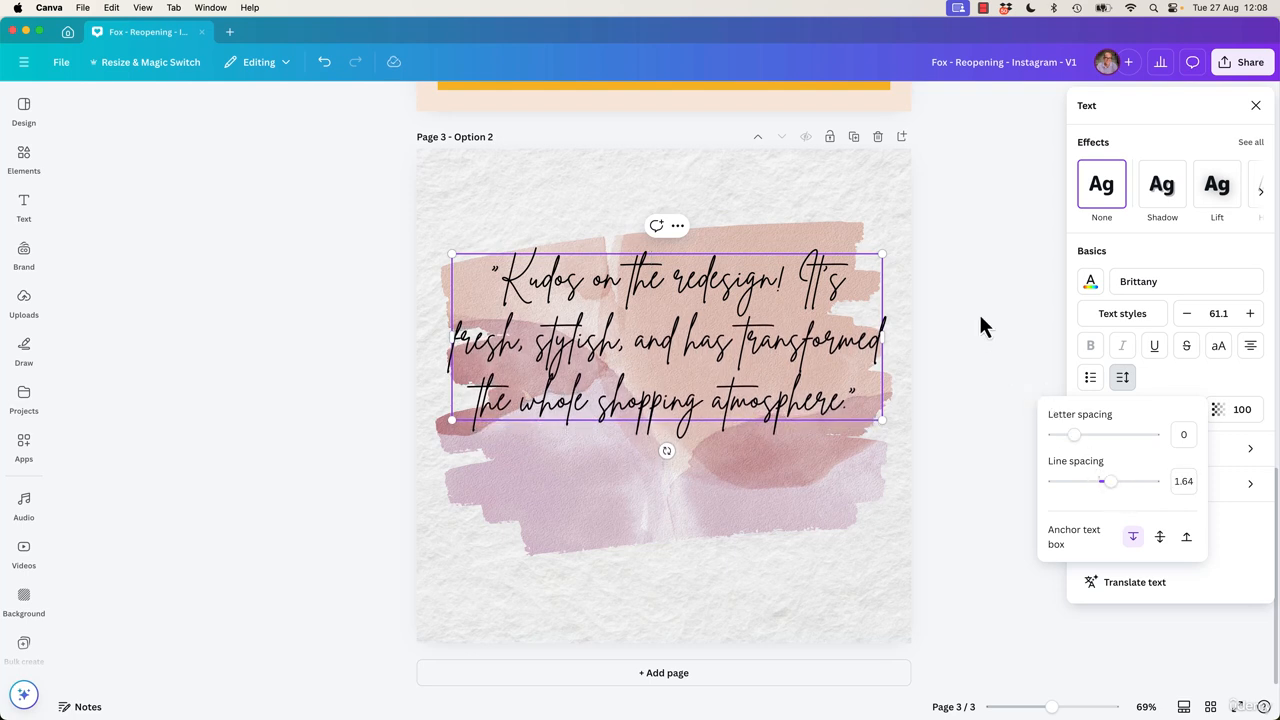
{"action": "mouse_move", "coordinate": [1074, 435]}
{"action": "left_mouse_down"}
{"action": "mouse_move", "coordinate": [1117, 454]}
{"action": "mouse_move", "coordinate": [1052, 452]}
{"action": "mouse_move", "coordinate": [1073, 455]}
{"action": "left_mouse_up"}
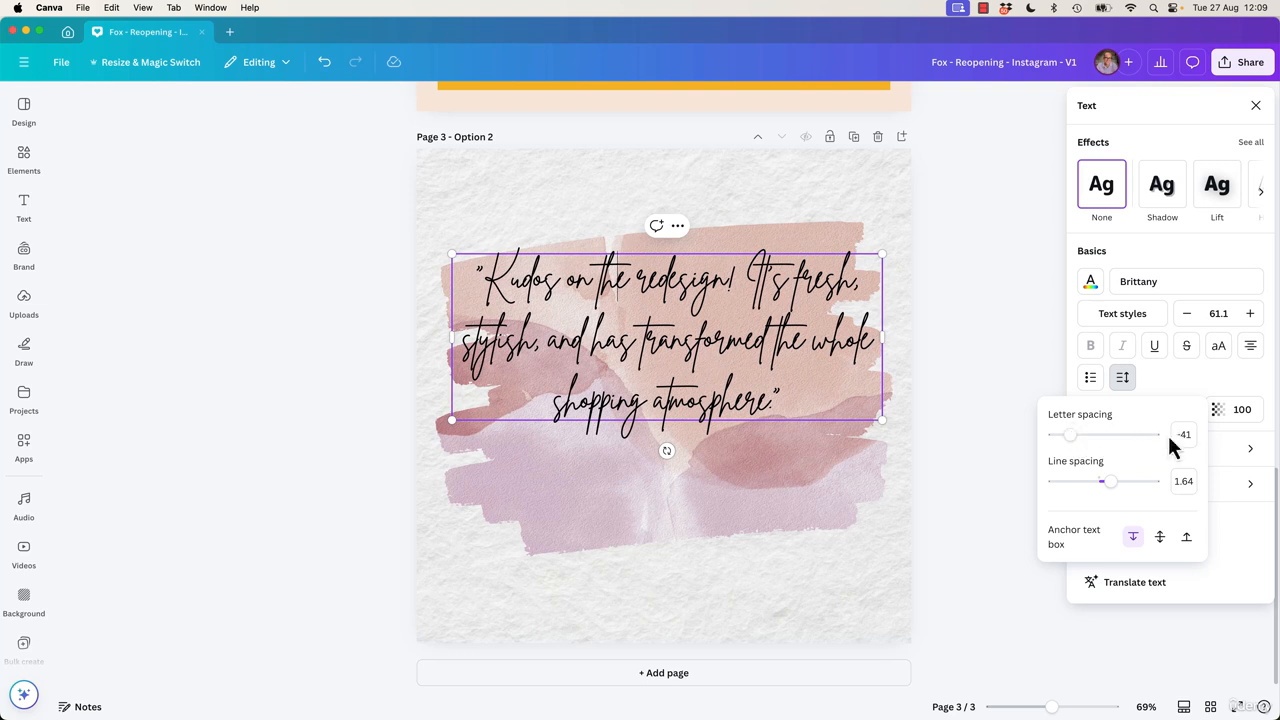
{"action": "type", "text": "0"}
{"action": "key", "text": "Return"}
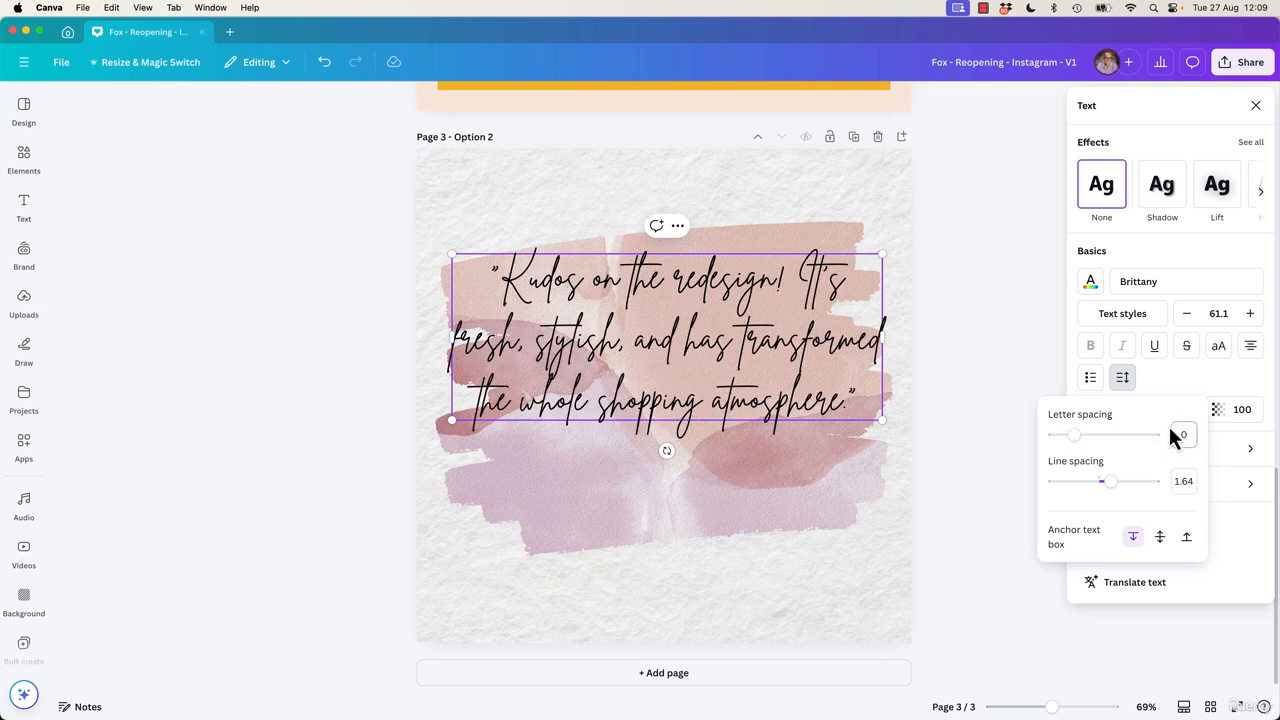
{"action": "left_click", "coordinate": [997, 333]}
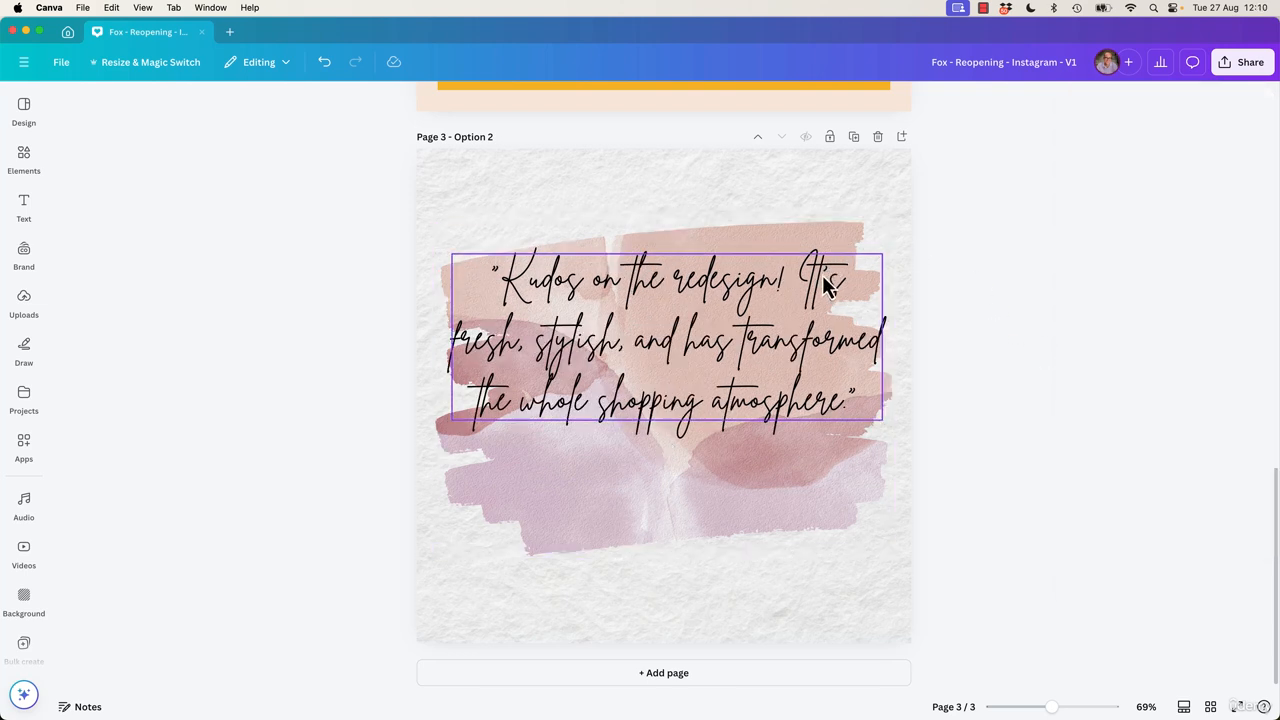
{"action": "left_click", "coordinate": [826, 287]}
Step: Open the font list from the text settings and scroll through the fonts available besides Brittany
{"action": "left_click", "coordinate": [1016, 100]}
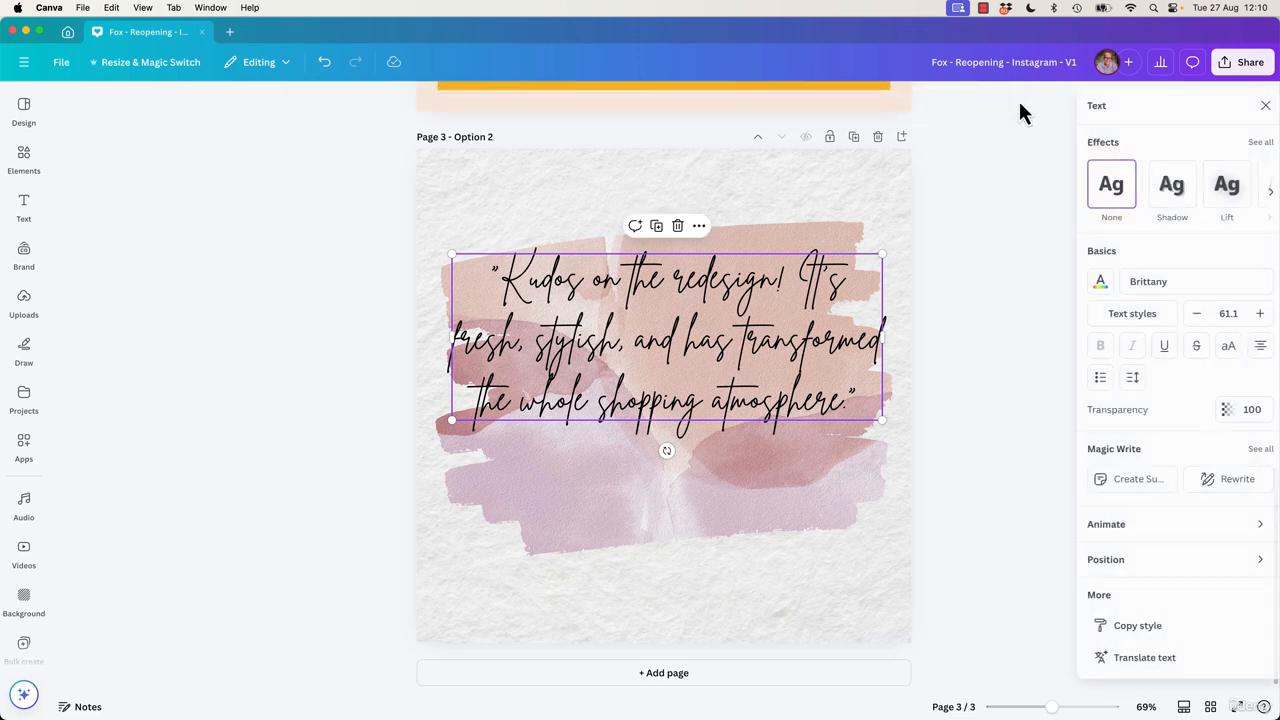
{"action": "left_click", "coordinate": [1155, 289]}
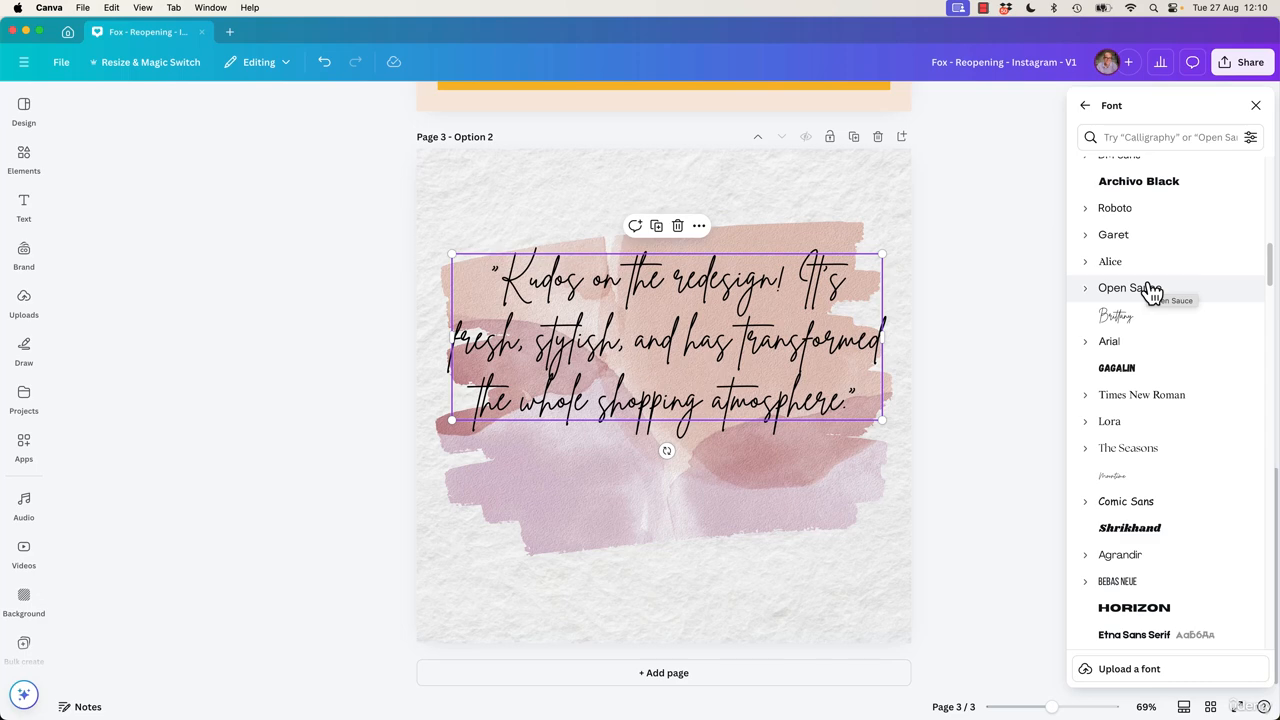
{"action": "scroll", "coordinate": [1157, 386], "scroll_direction": "down", "scroll_amount": 10}
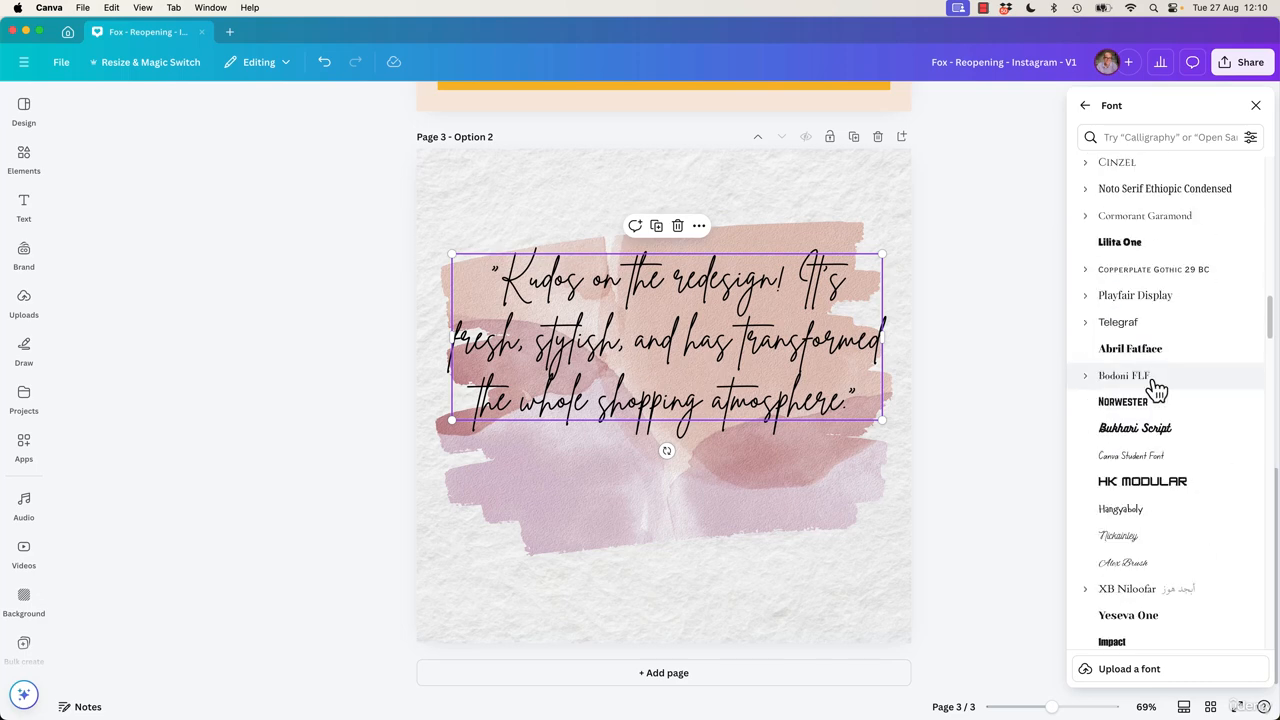
{"action": "scroll", "coordinate": [1159, 383], "scroll_direction": "up", "scroll_amount": 10}
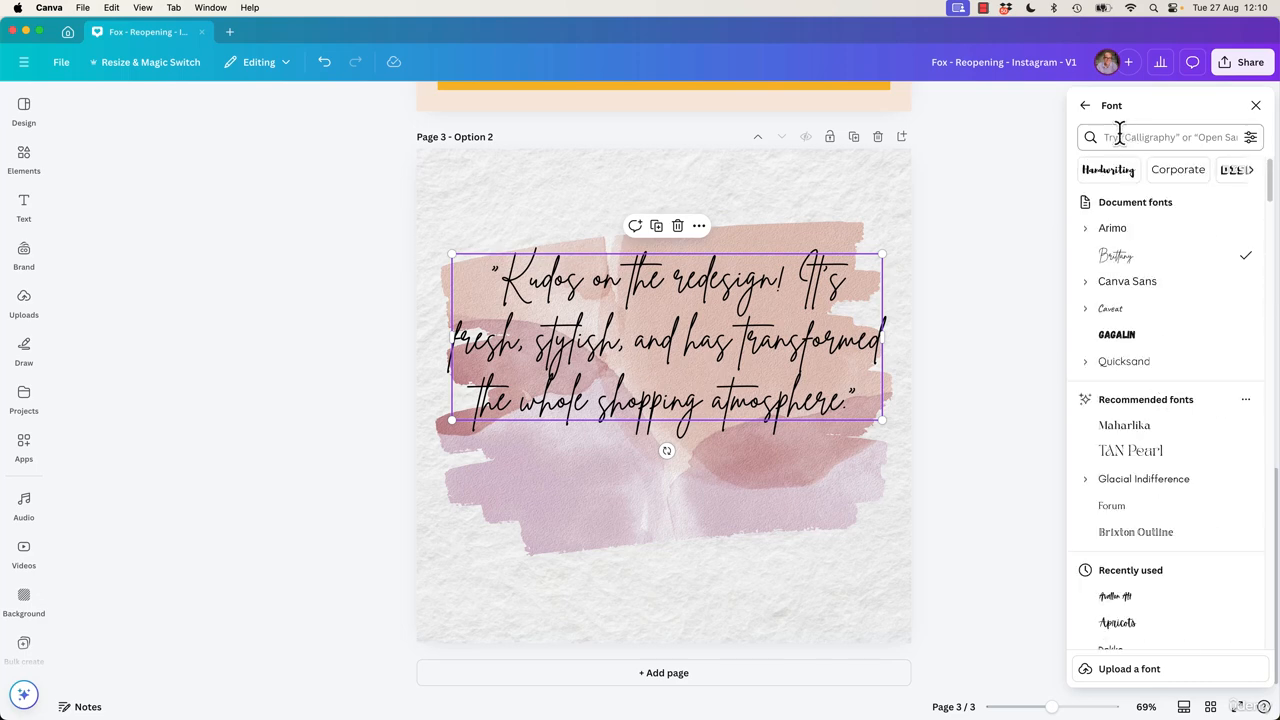
{"action": "scroll", "coordinate": [1141, 329], "scroll_direction": "down", "scroll_amount": 3}
{"action": "scroll", "coordinate": [1143, 340], "scroll_direction": "down", "scroll_amount": 15}
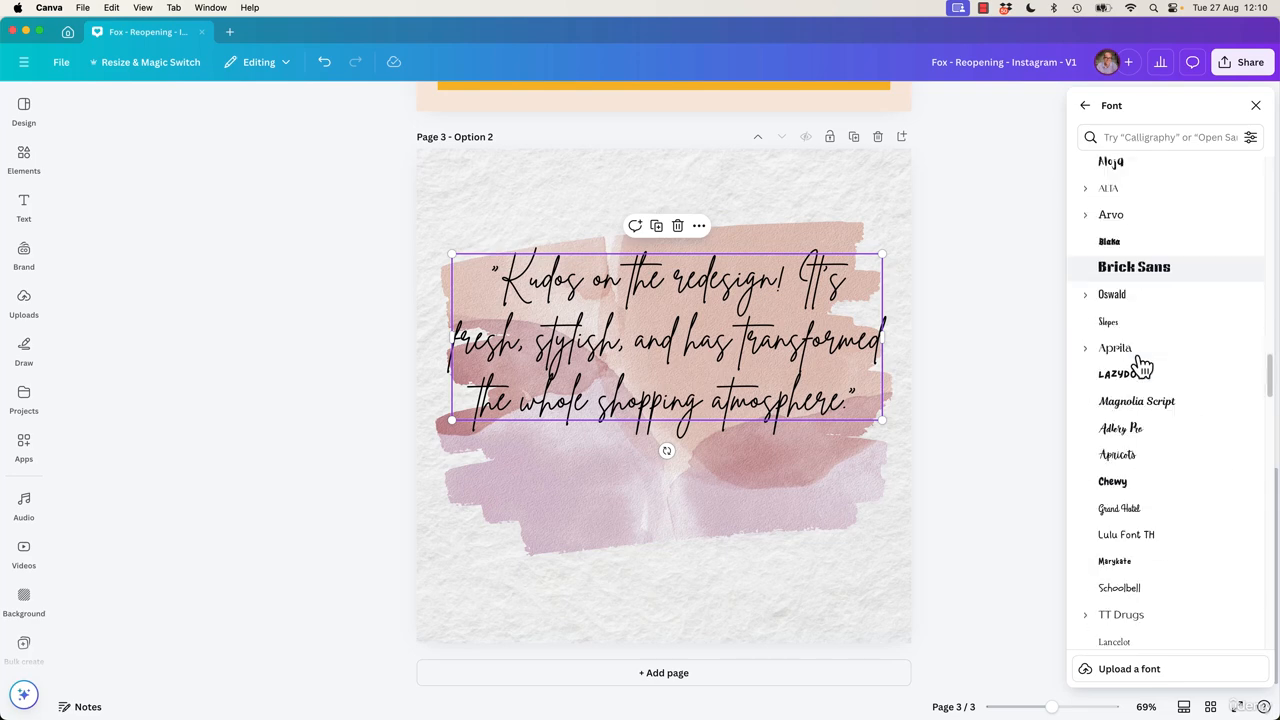
{"action": "left_click_drag", "start_coordinate": [1268, 420], "coordinate": [1229, 357]}
{"action": "scroll", "coordinate": [1170, 363], "scroll_direction": "up", "scroll_amount": 15}
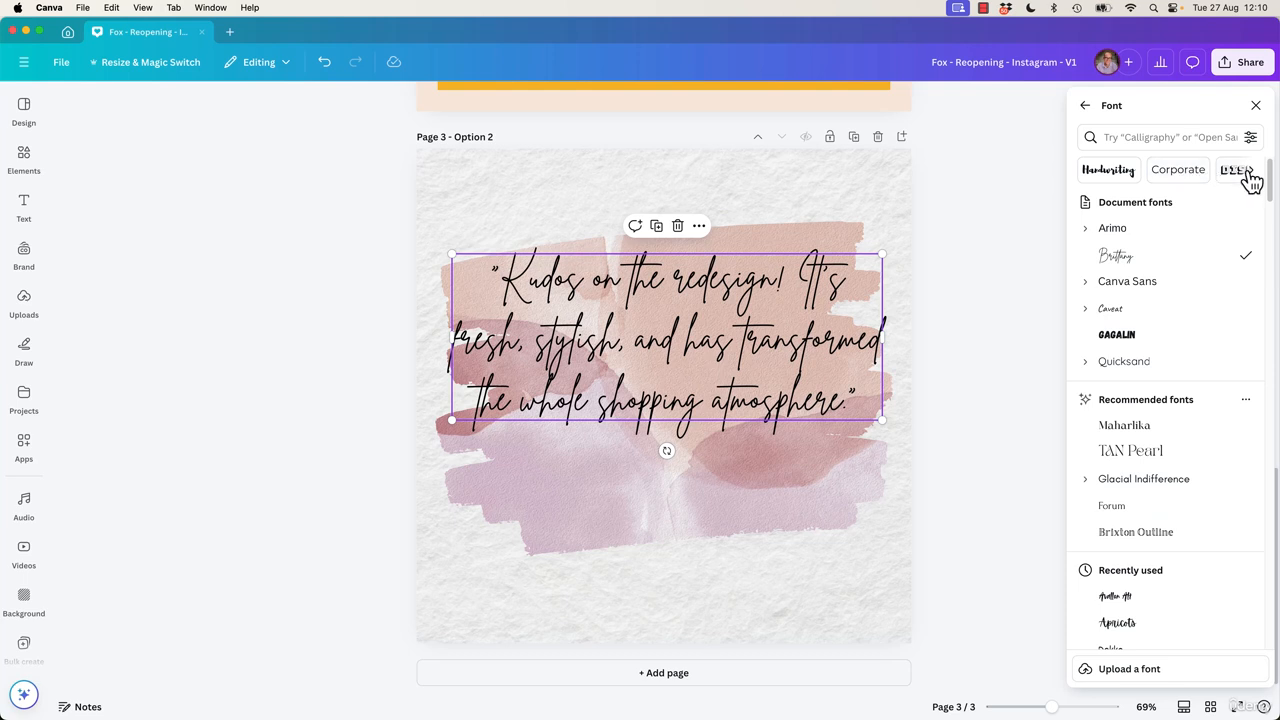
Step: Among handwriting fonts, try Apricots, Beth Ellen, Canva Student Font and Hibernate Two, then apply Lost in South
{"action": "left_click", "coordinate": [1108, 171]}
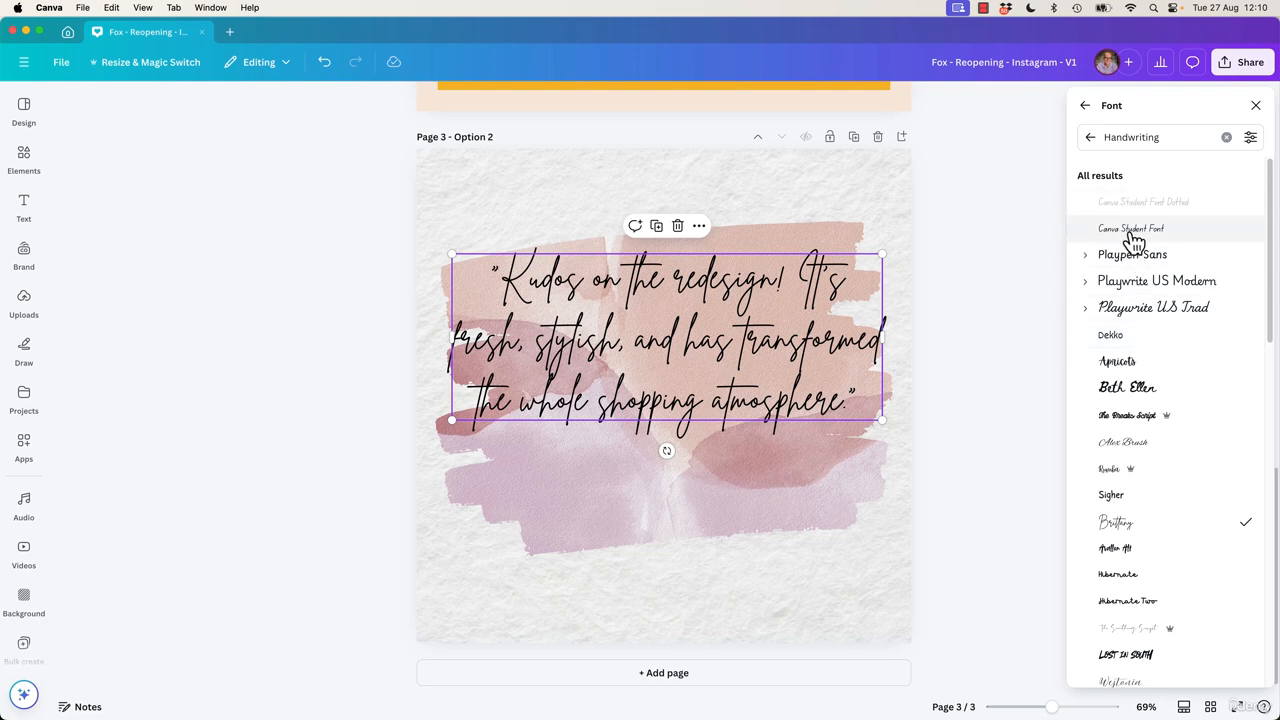
{"action": "mouse_move", "coordinate": [1166, 420]}
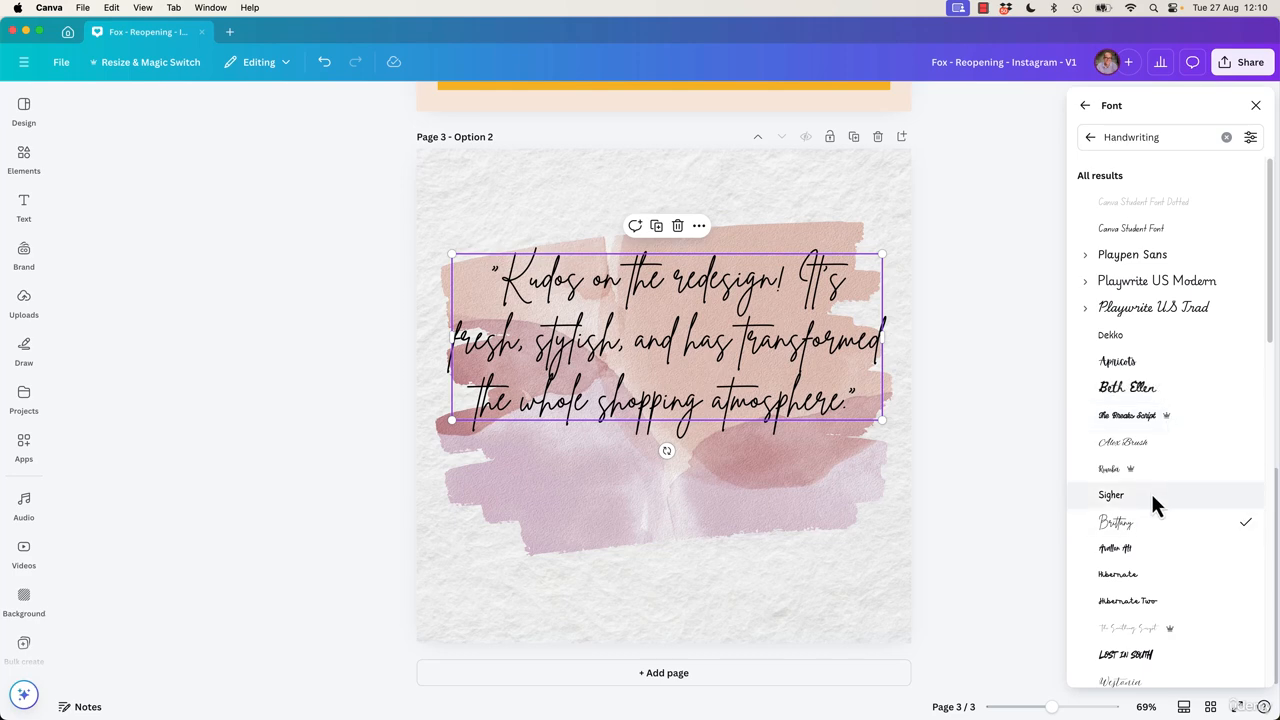
{"action": "left_click", "coordinate": [1123, 359]}
{"action": "left_click", "coordinate": [1117, 393]}
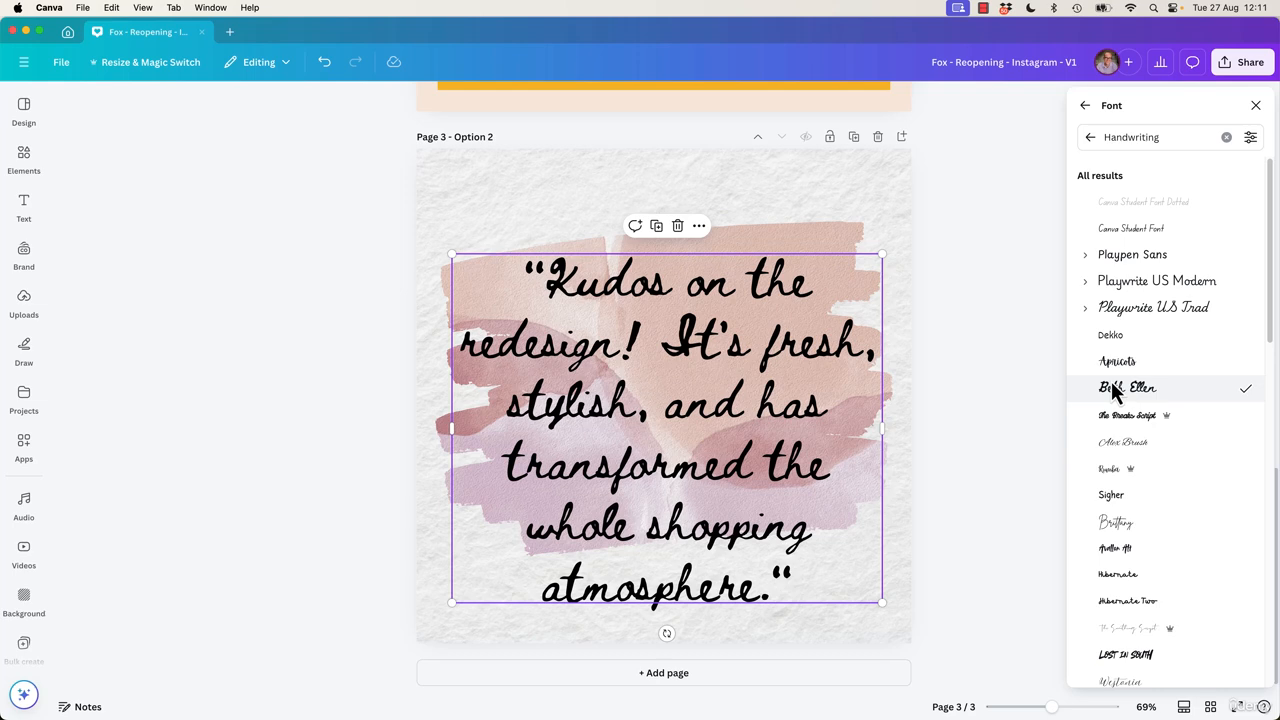
{"action": "left_click", "coordinate": [1118, 232]}
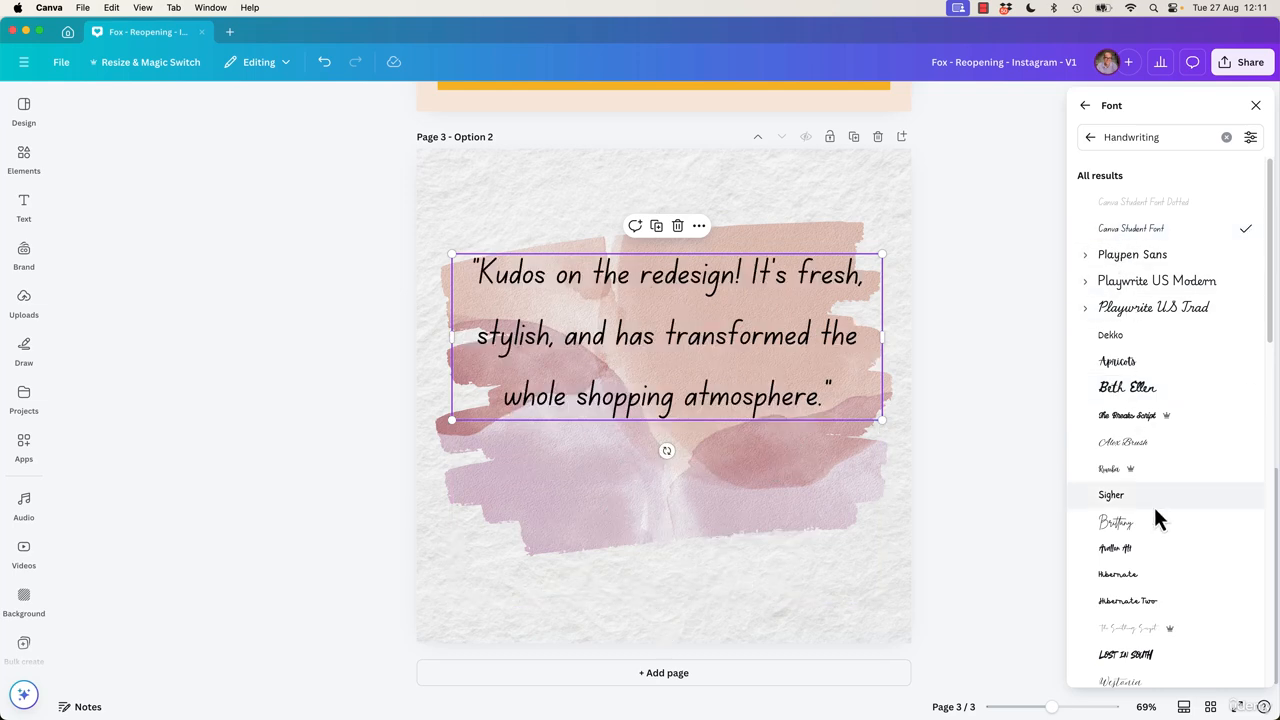
{"action": "left_click", "coordinate": [1115, 578]}
{"action": "left_click", "coordinate": [1120, 600]}
{"action": "left_click", "coordinate": [1134, 656]}
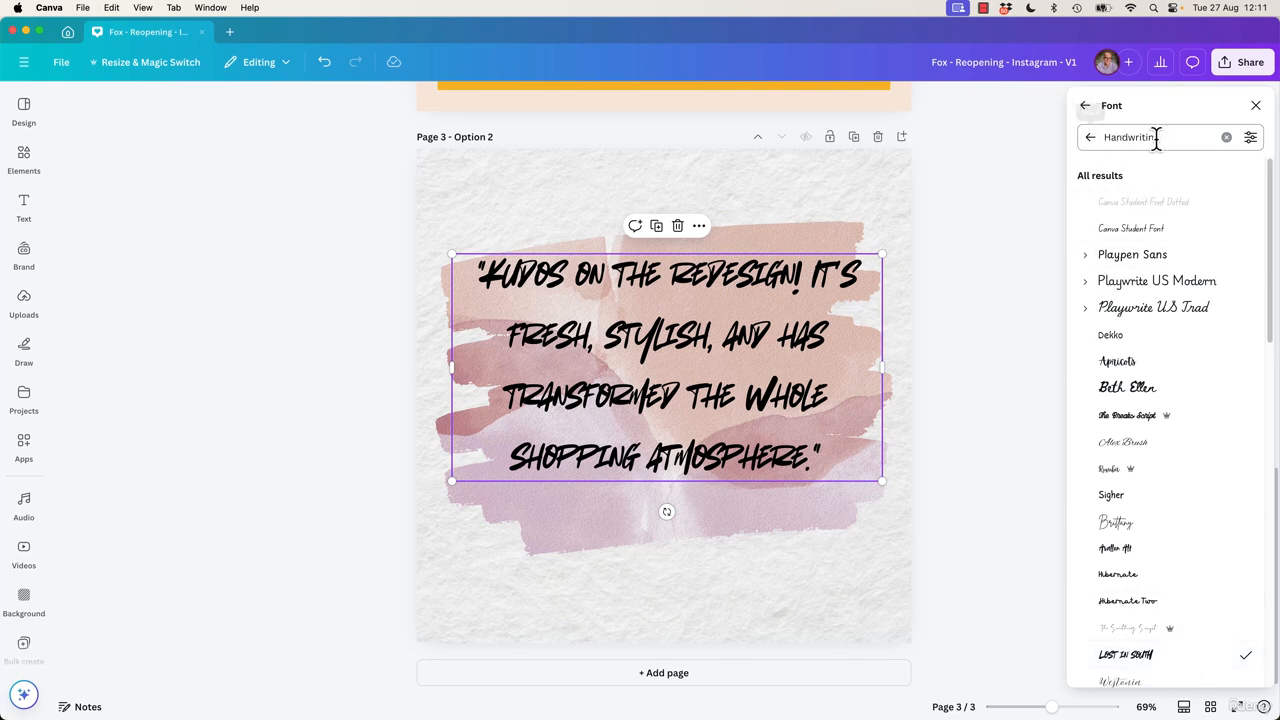
{"action": "left_click", "coordinate": [1089, 137]}
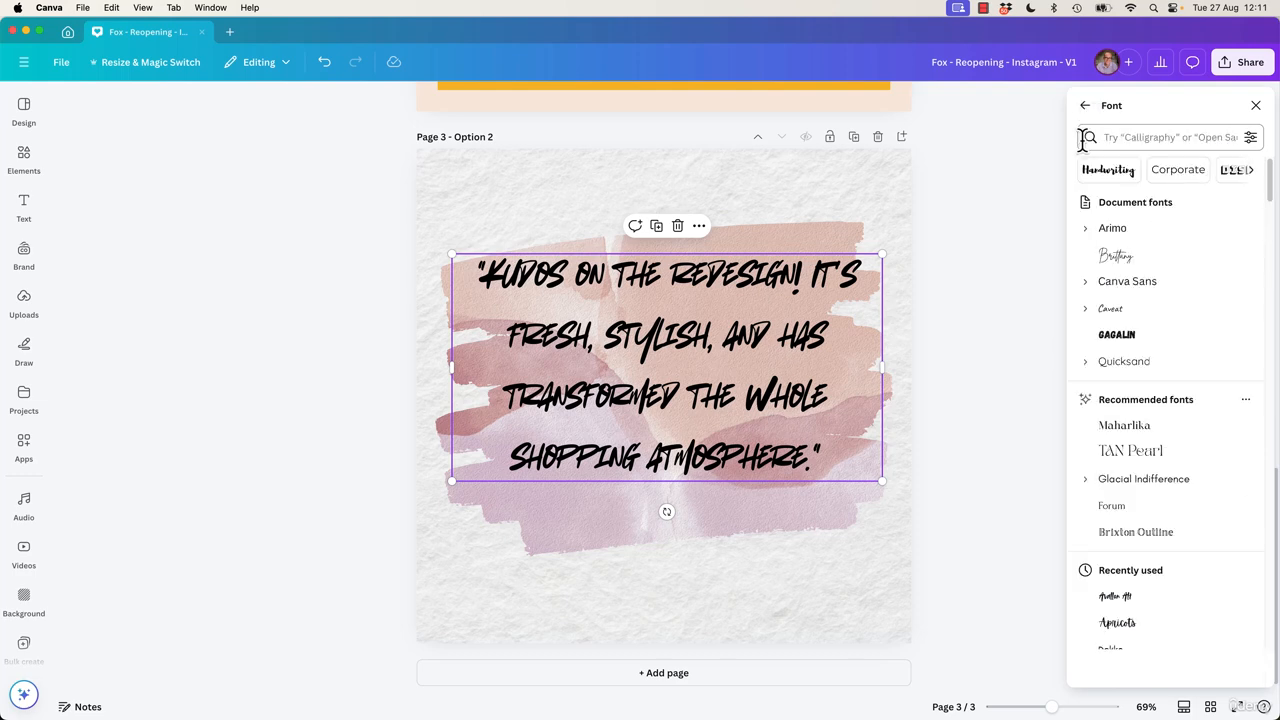
Step: Browse the Headings and Paragraph font categories for alternatives
{"action": "left_click", "coordinate": [1257, 177]}
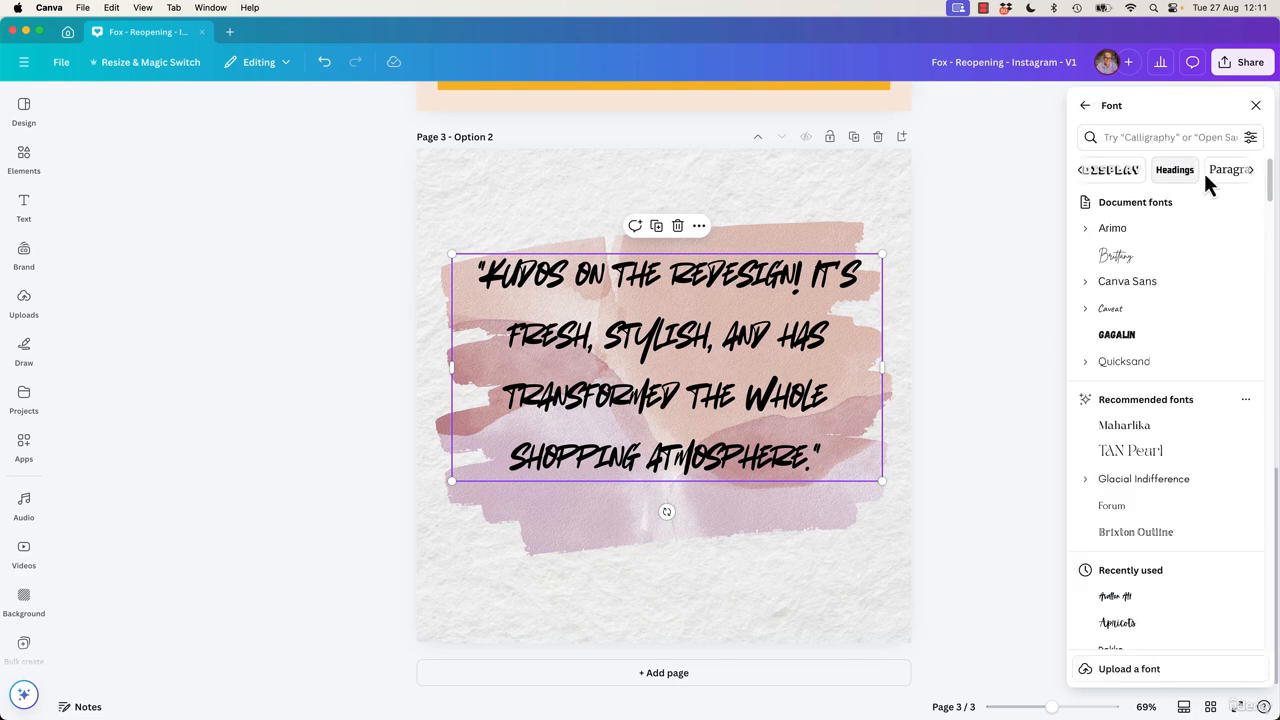
{"action": "left_click", "coordinate": [1257, 177]}
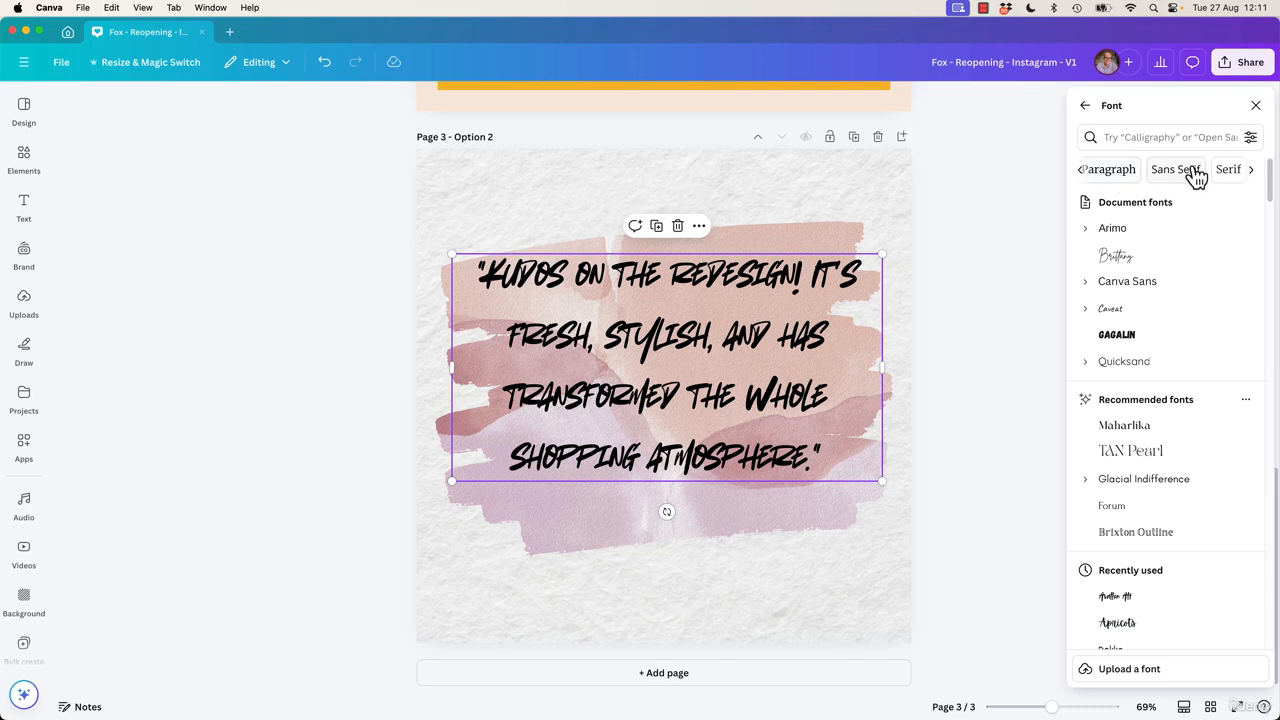
{"action": "left_click", "coordinate": [1257, 177]}
{"action": "left_click", "coordinate": [1080, 172]}
{"action": "left_click", "coordinate": [1083, 175]}
{"action": "left_click", "coordinate": [1175, 174]}
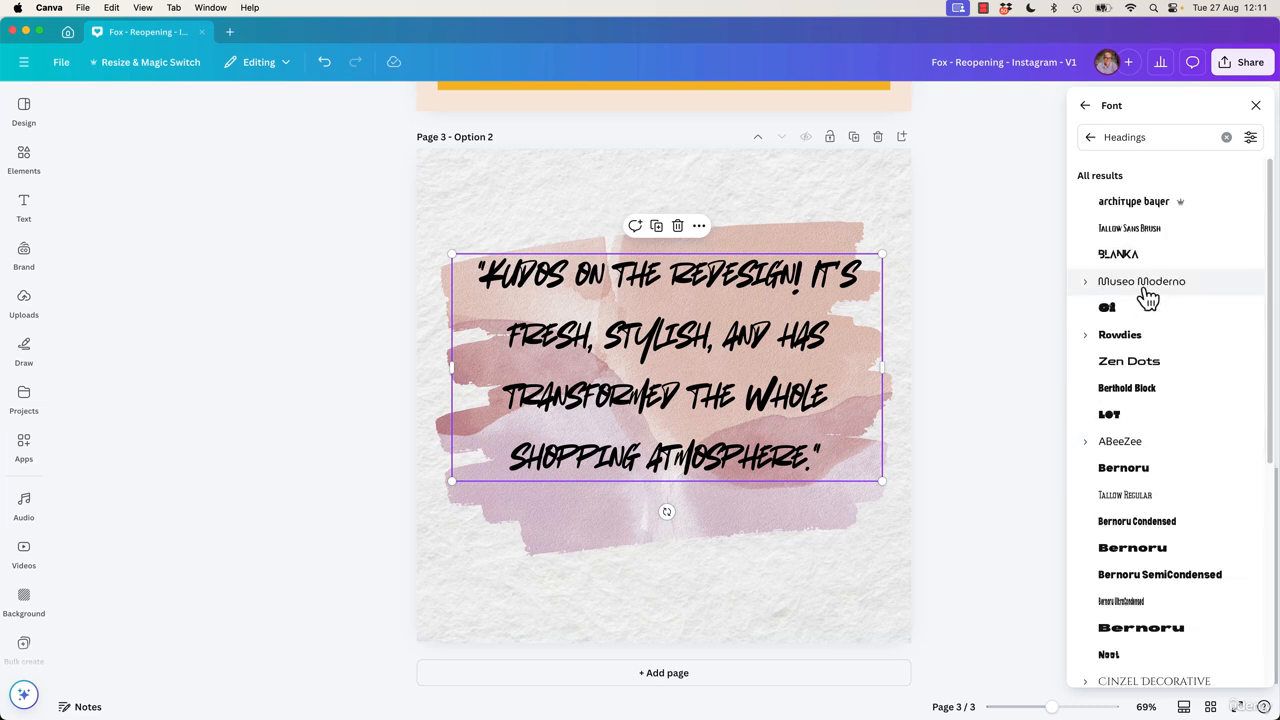
{"action": "left_click", "coordinate": [1090, 137]}
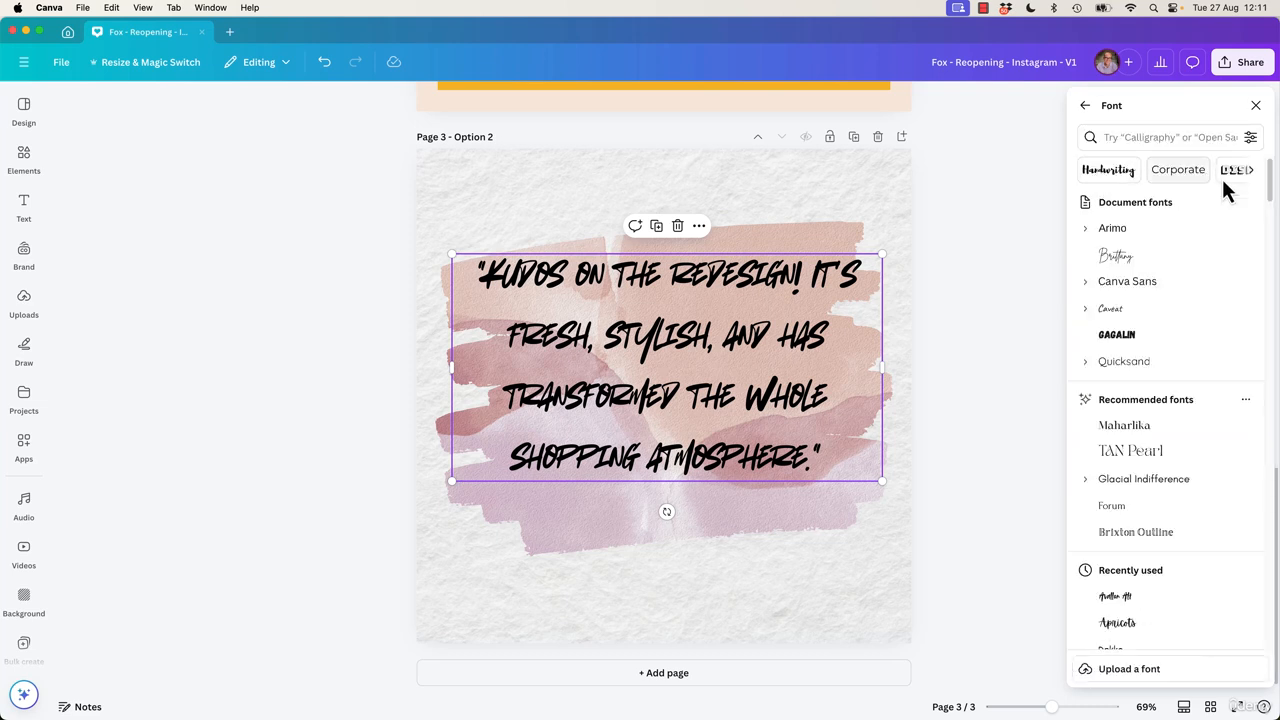
{"action": "left_click", "coordinate": [1258, 175]}
{"action": "left_click", "coordinate": [1258, 175]}
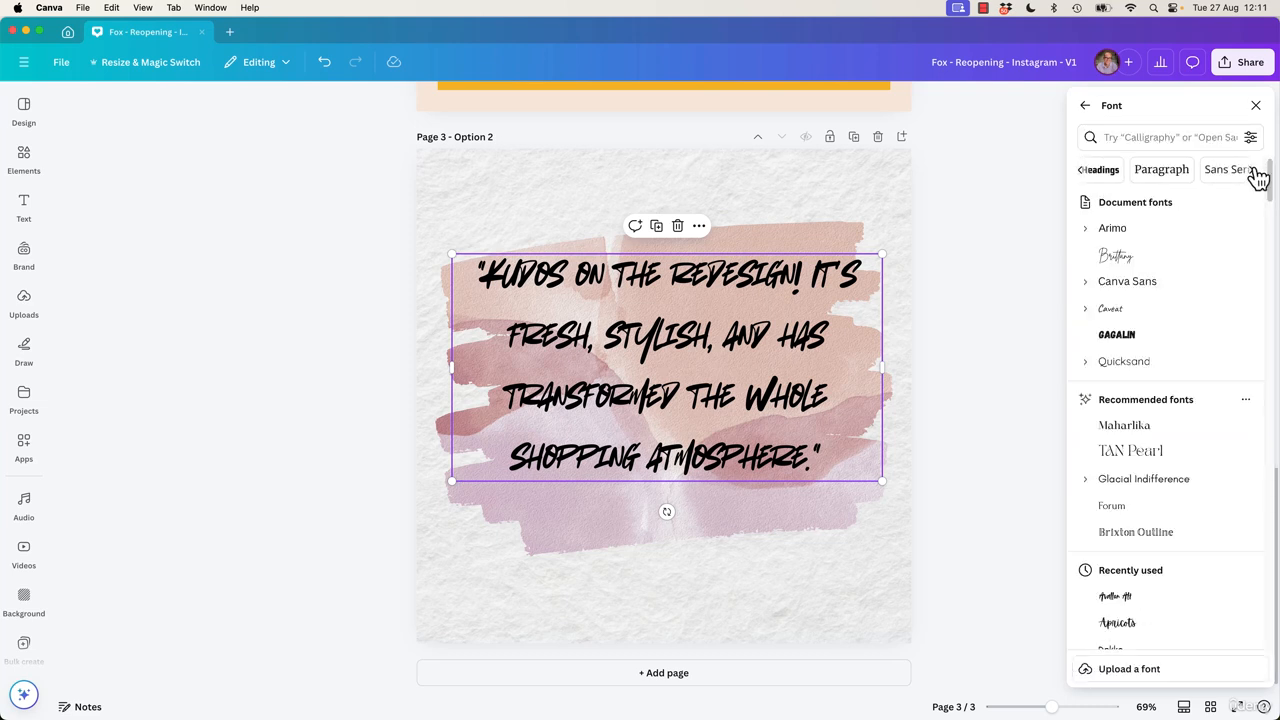
{"action": "left_click", "coordinate": [1166, 178]}
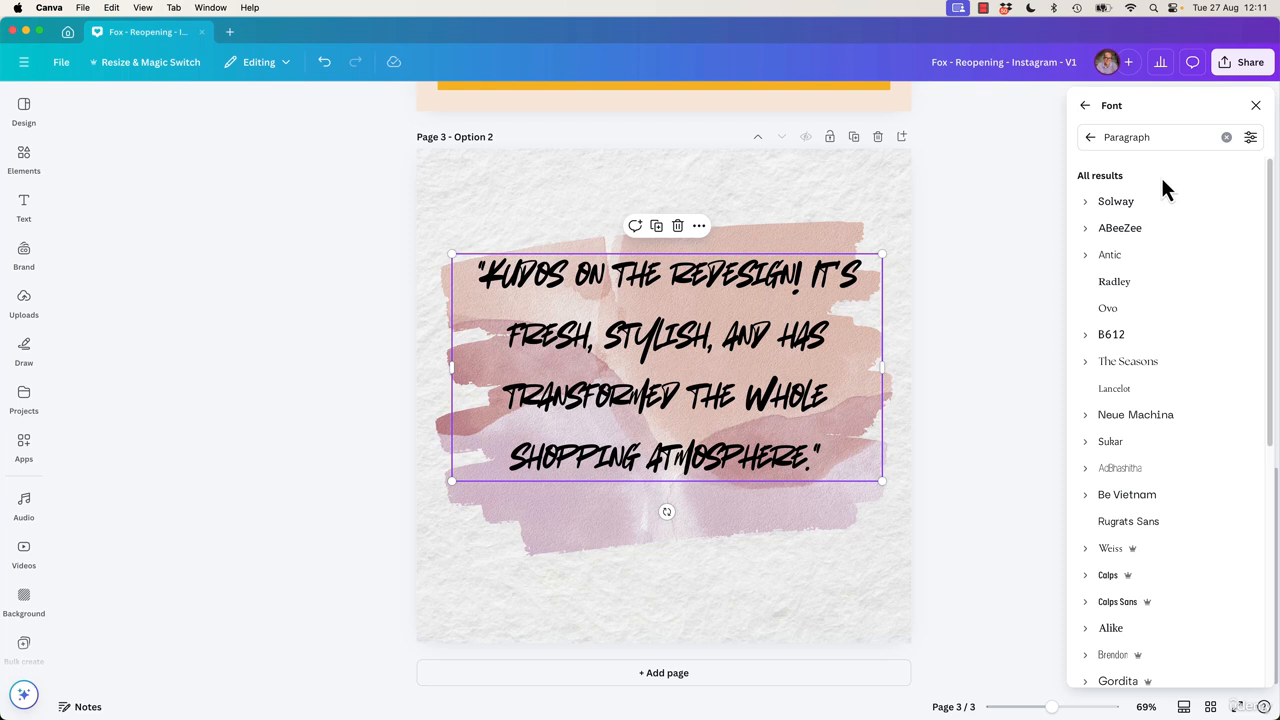
{"action": "left_click", "coordinate": [1093, 139]}
Step: Apply Inria Serif from the Serif category to the quote
{"action": "left_click", "coordinate": [1253, 175]}
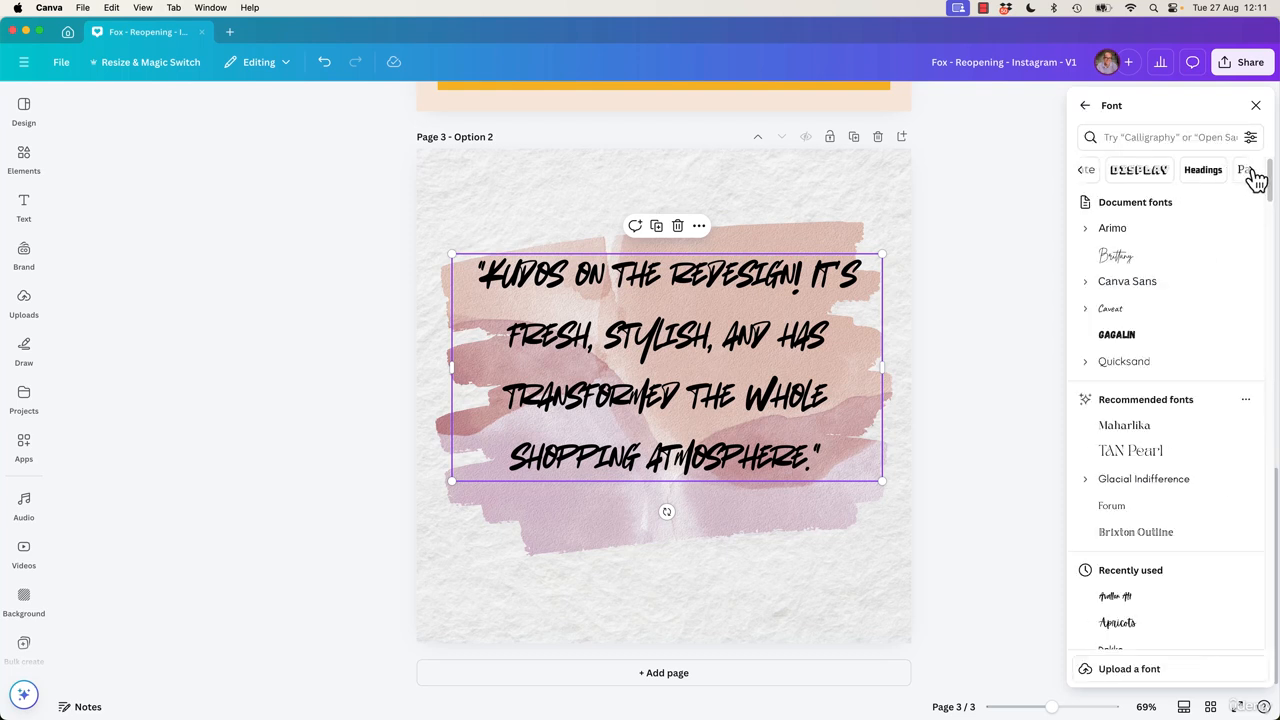
{"action": "left_click", "coordinate": [1257, 177]}
{"action": "left_click", "coordinate": [1257, 176]}
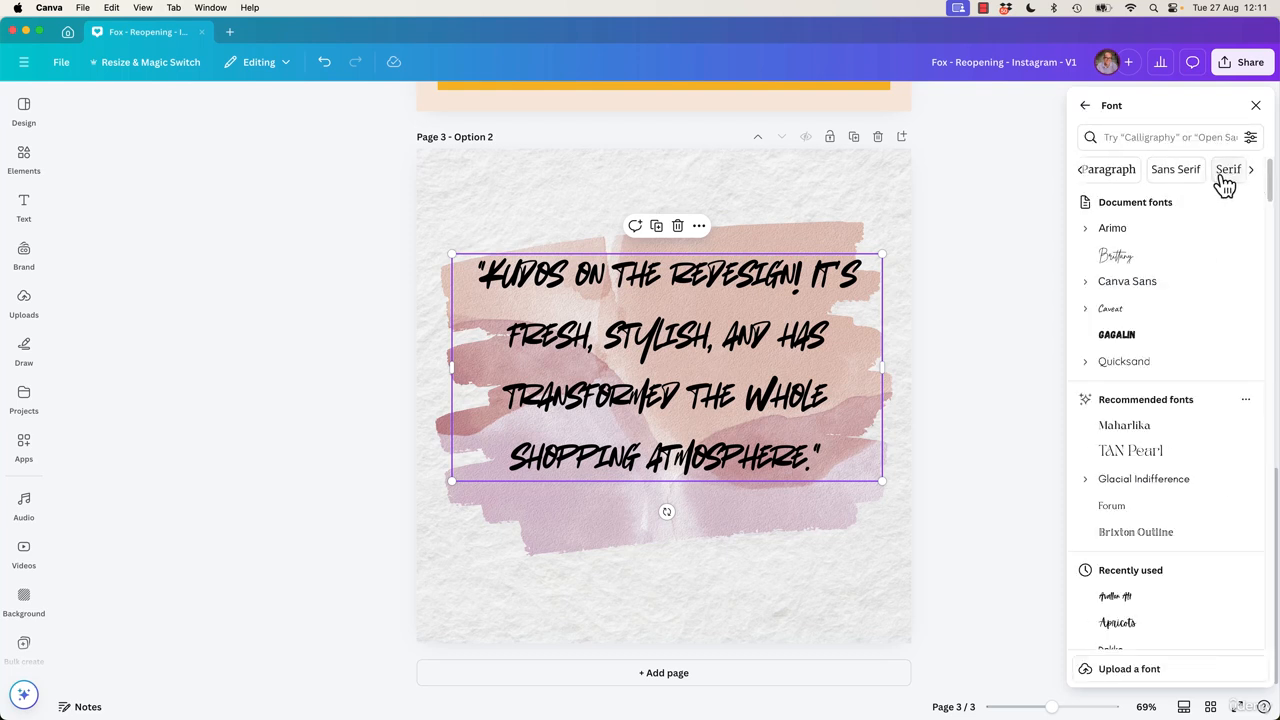
{"action": "left_click", "coordinate": [1222, 176]}
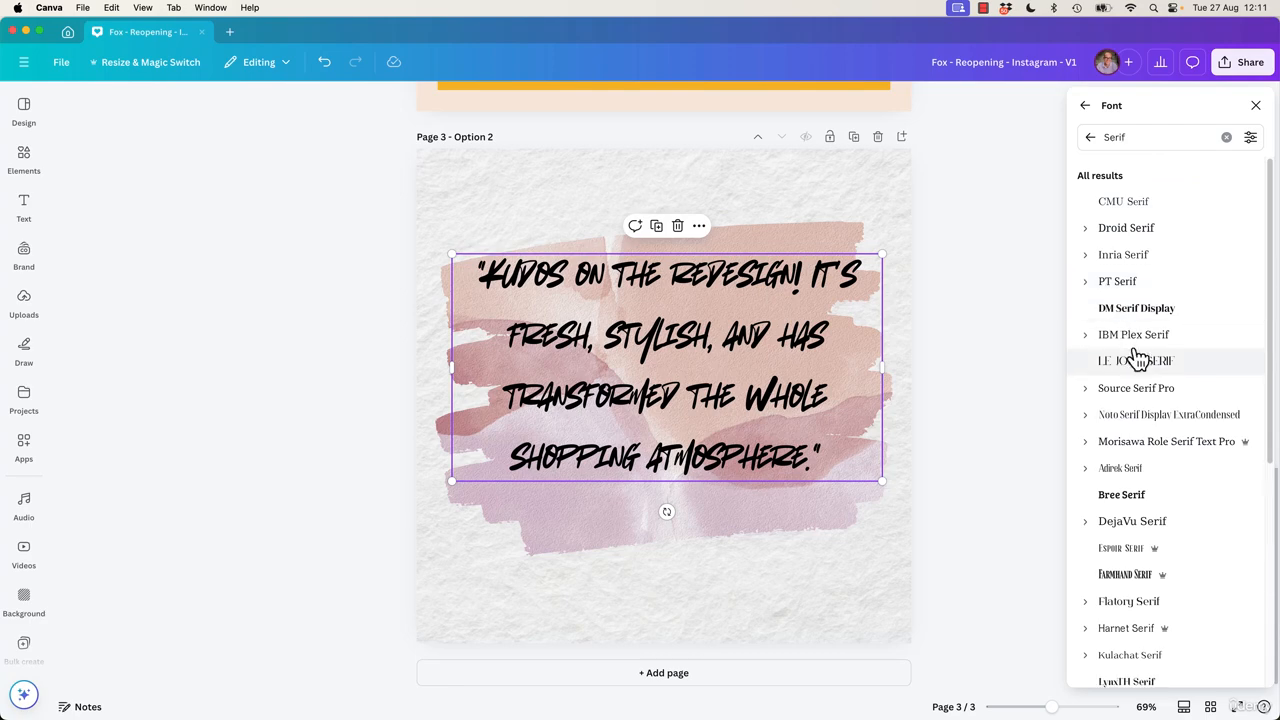
{"action": "left_click", "coordinate": [1138, 262]}
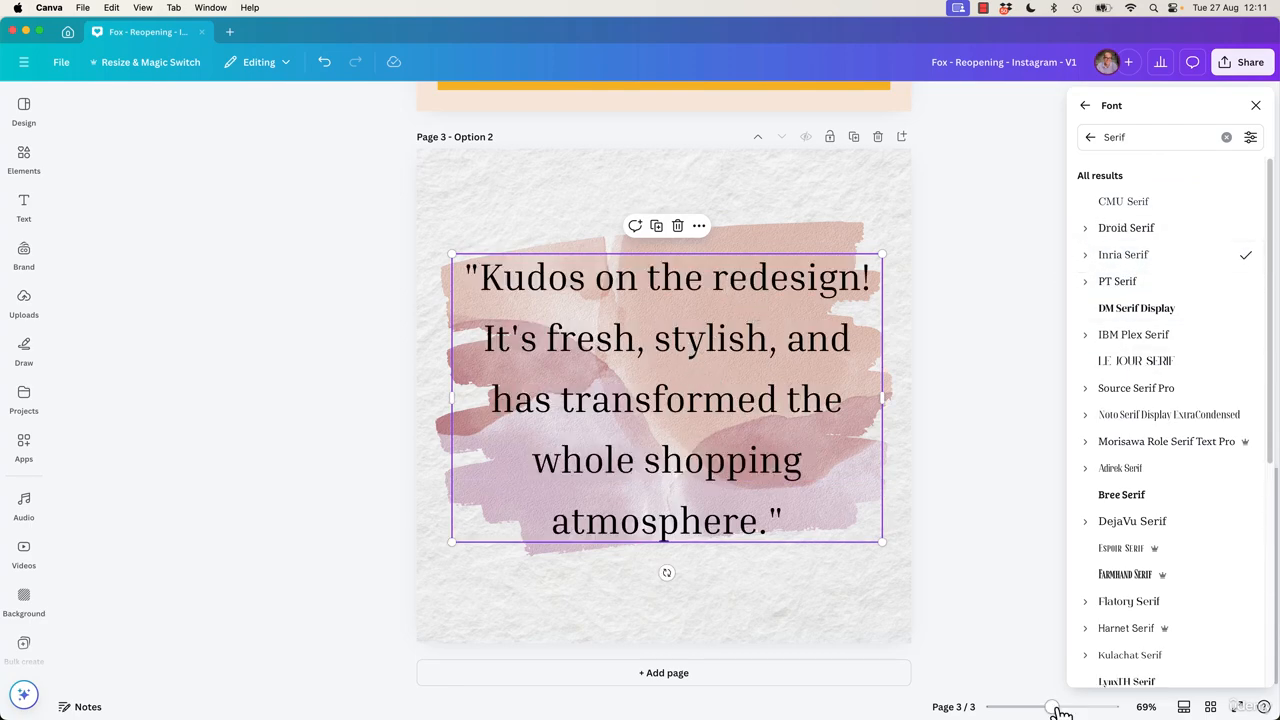
Step: Zoom in on the quote, clear the Serif font filter, and scroll through more font category chips
{"action": "left_click_drag", "start_coordinate": [1060, 711], "coordinate": [1104, 708]}
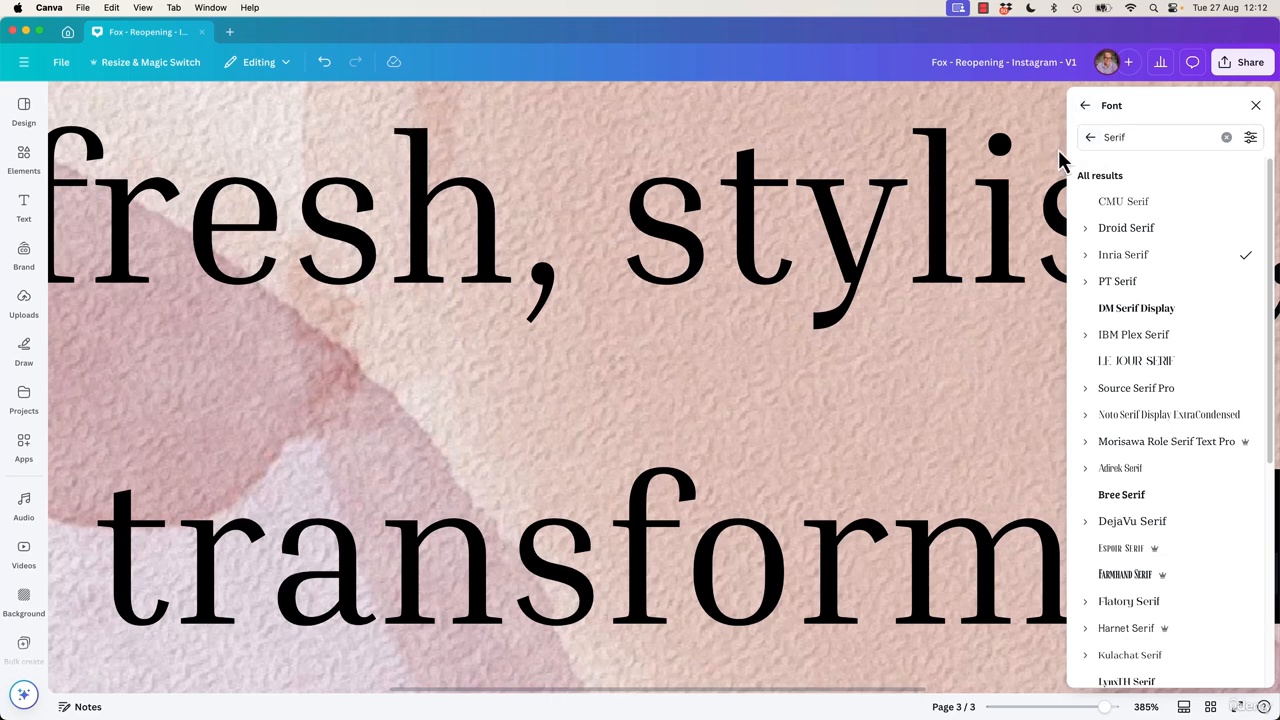
{"action": "left_click", "coordinate": [1090, 138]}
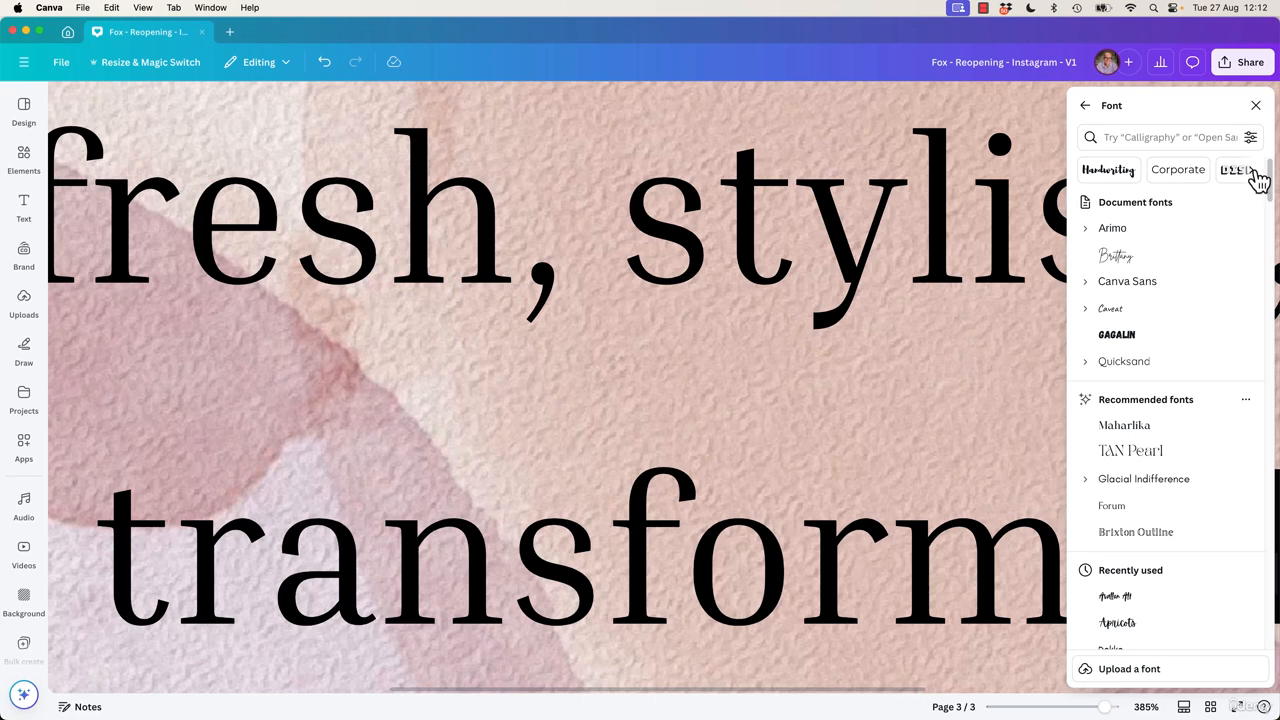
{"action": "left_click", "coordinate": [1257, 175]}
{"action": "left_click", "coordinate": [1257, 175]}
{"action": "left_click", "coordinate": [1257, 175]}
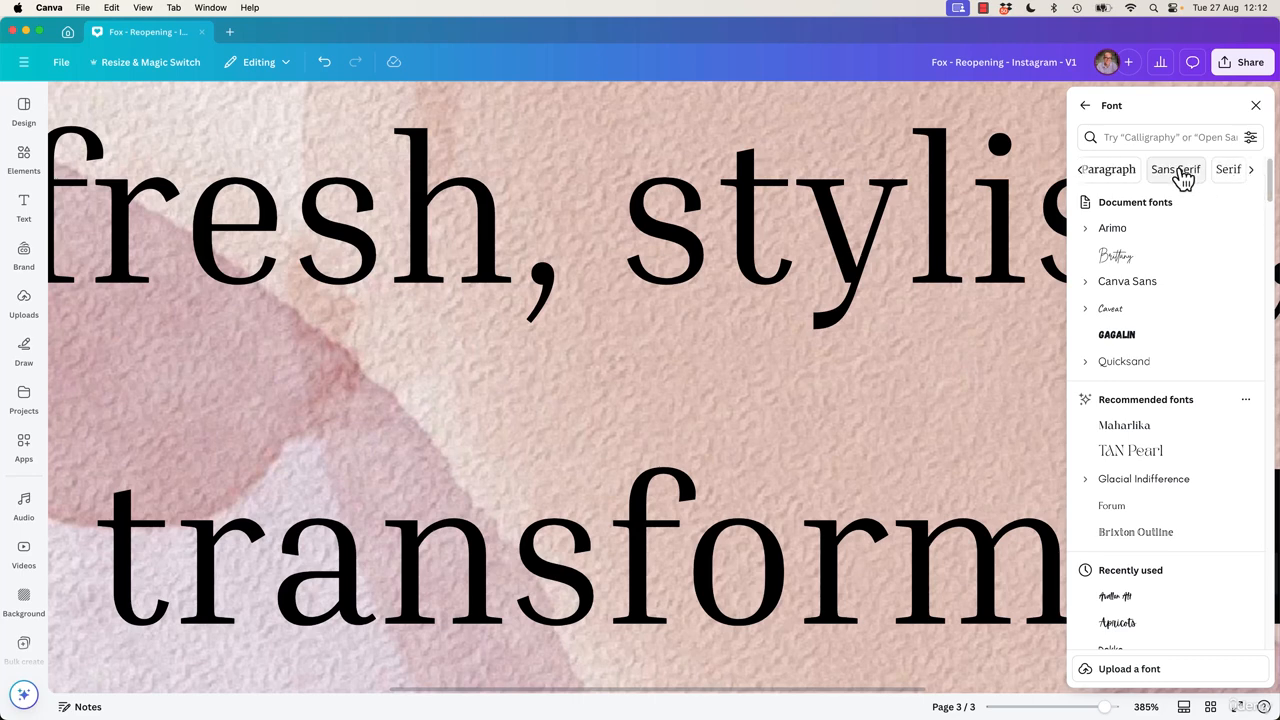
Step: After trying a Sans Serif font, search fonts for 'coming' and apply Coming Soon to the quote
{"action": "left_click", "coordinate": [1181, 174]}
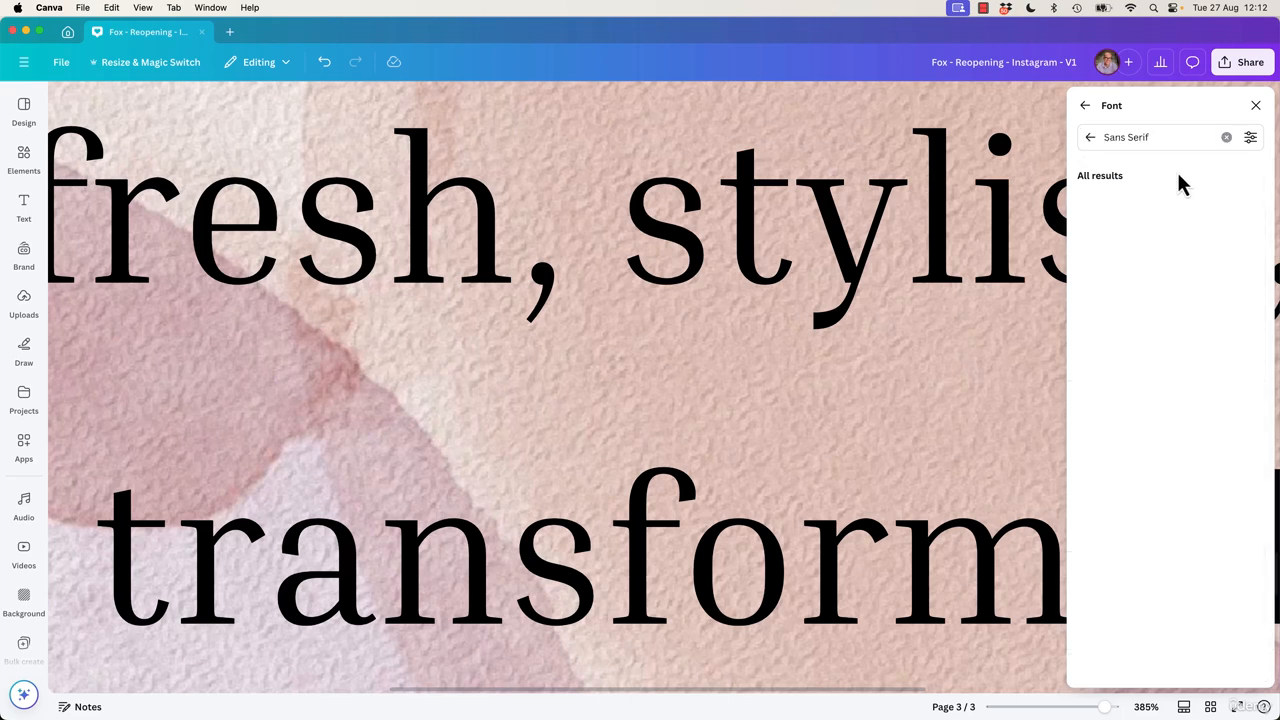
{"action": "left_click", "coordinate": [1115, 203]}
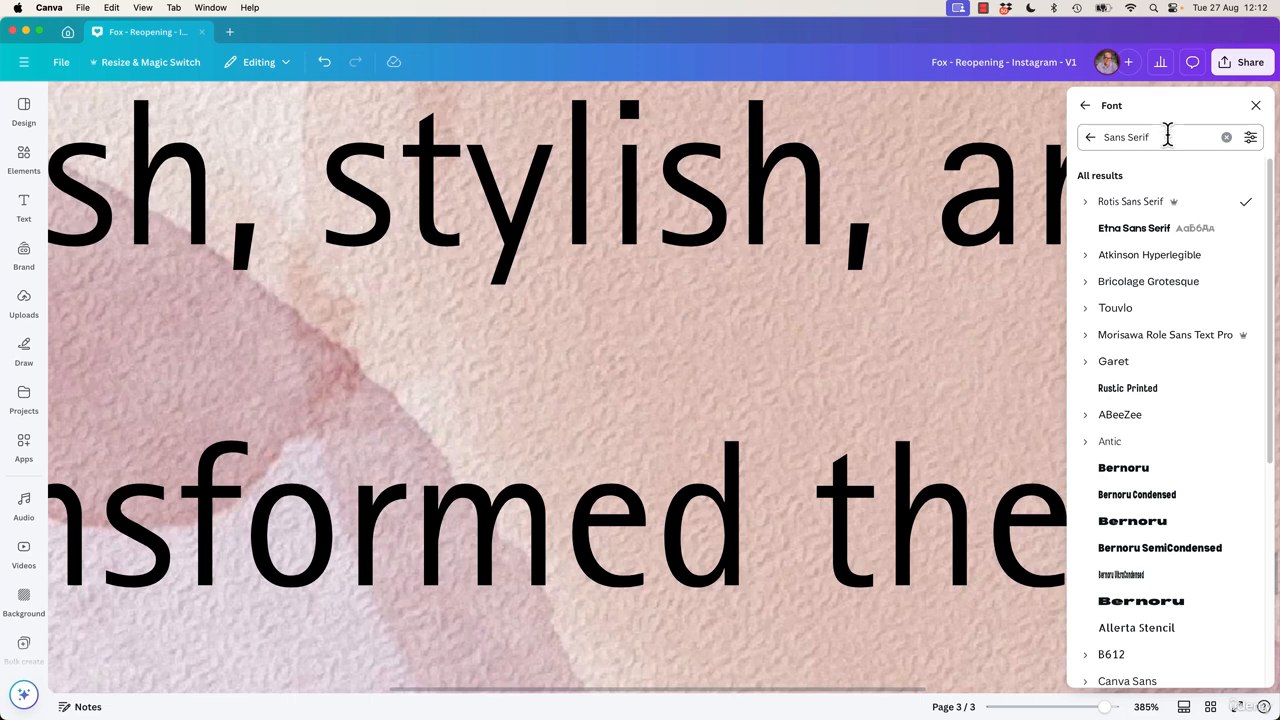
{"action": "left_click", "coordinate": [1157, 137]}
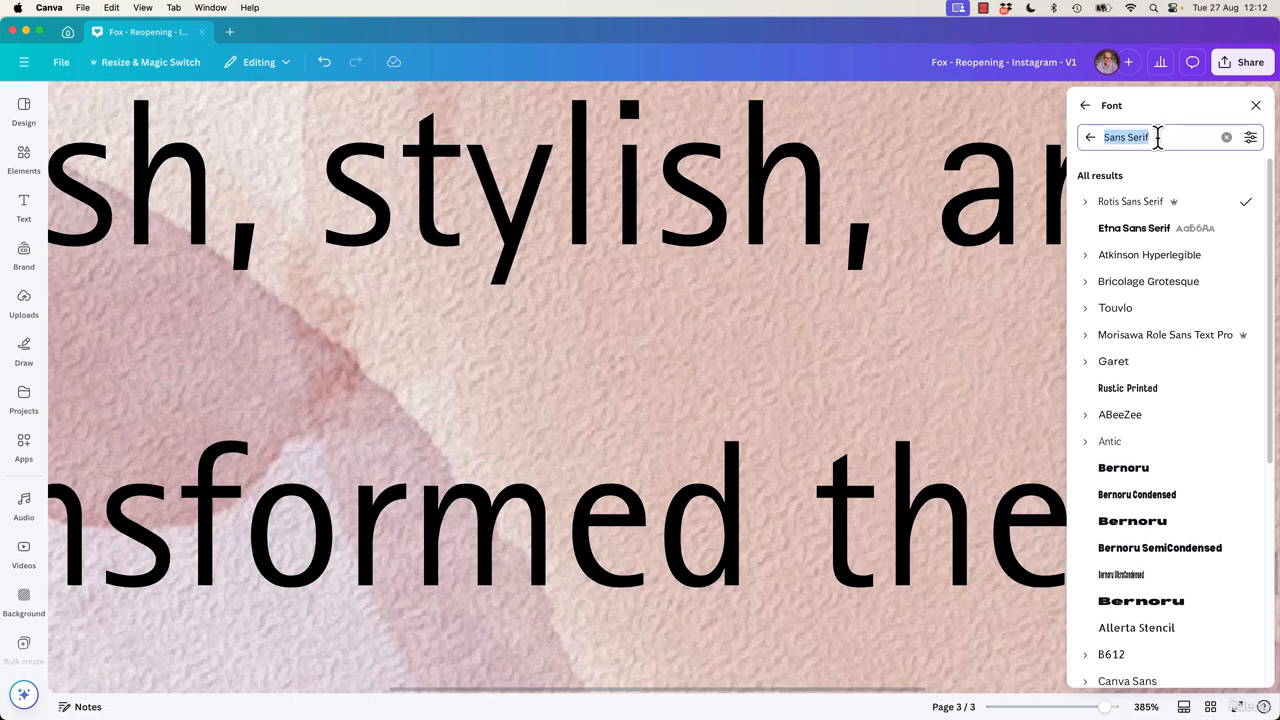
{"action": "type", "text": "comic s"}
{"action": "key", "text": "BackSpace"}
{"action": "key", "text": "BackSpace"}
{"action": "key", "text": "BackSpace"}
{"action": "key", "text": "BackSpace"}
{"action": "key", "text": "BackSpace"}
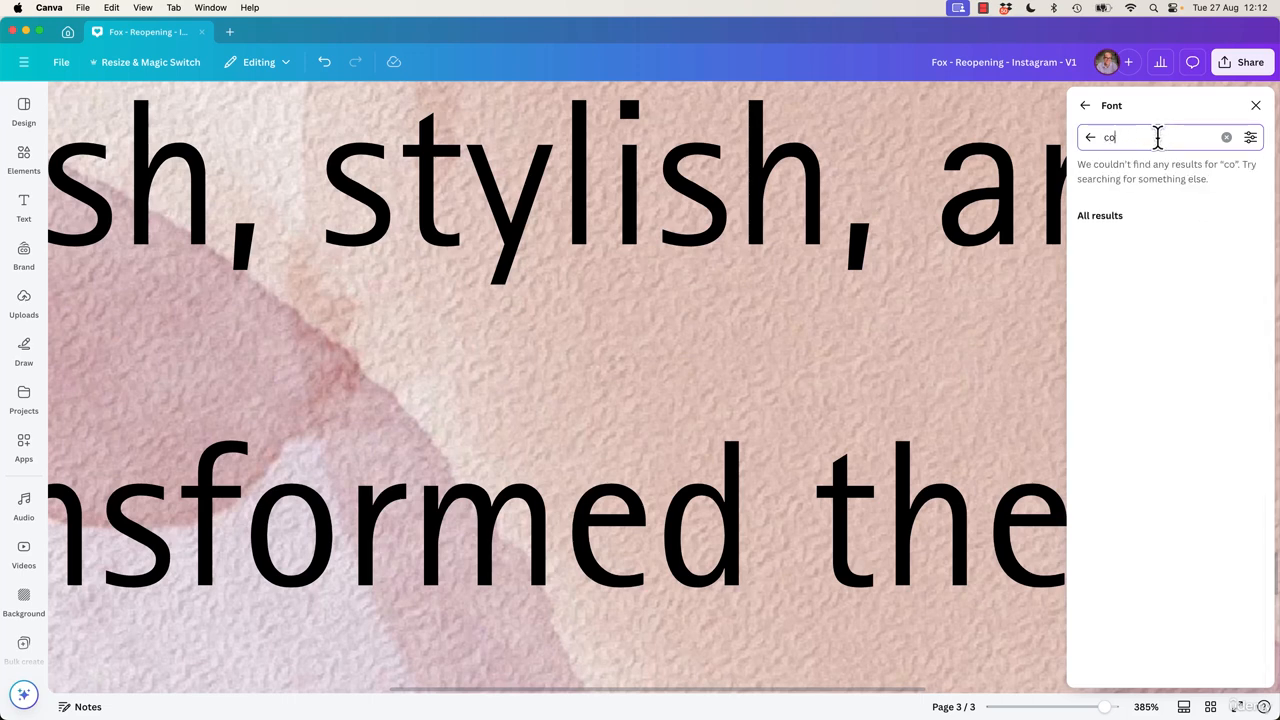
{"action": "type", "text": "ming"}
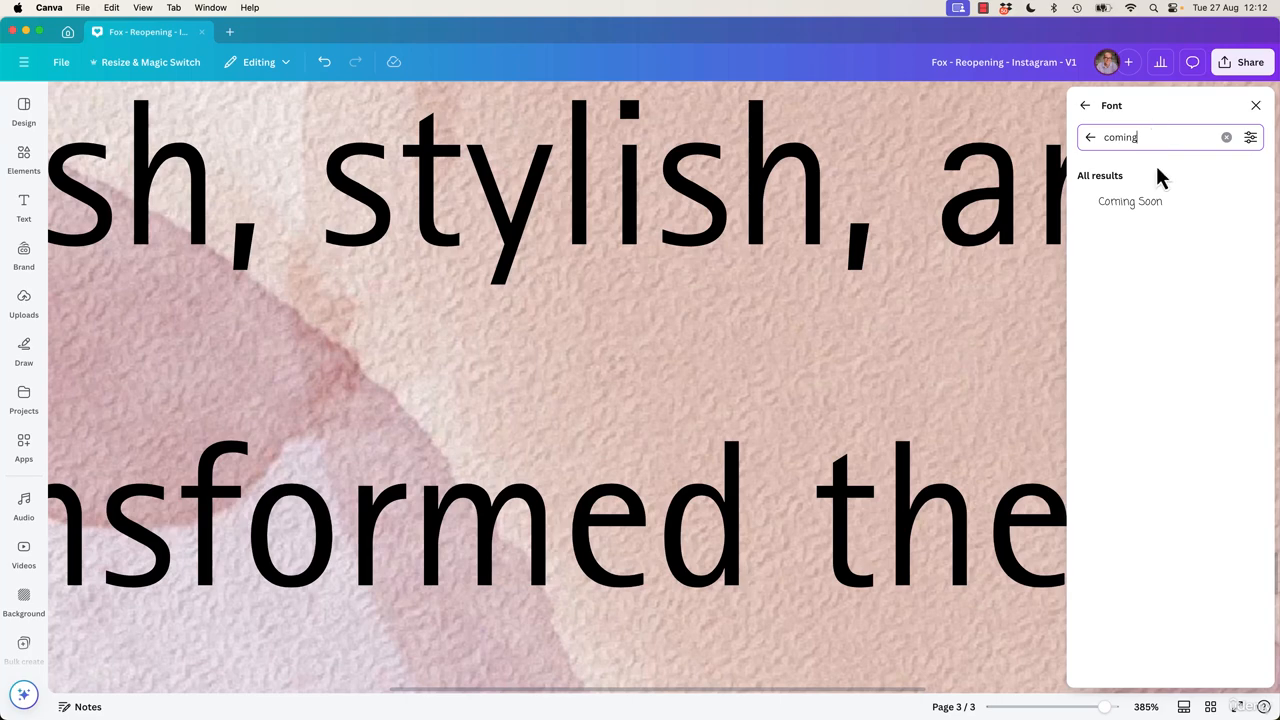
{"action": "left_click", "coordinate": [1104, 212]}
Step: Close the font choices and reselect the quote text box on the full page
{"action": "scroll", "coordinate": [774, 322], "scroll_direction": "down", "scroll_amount": 10}
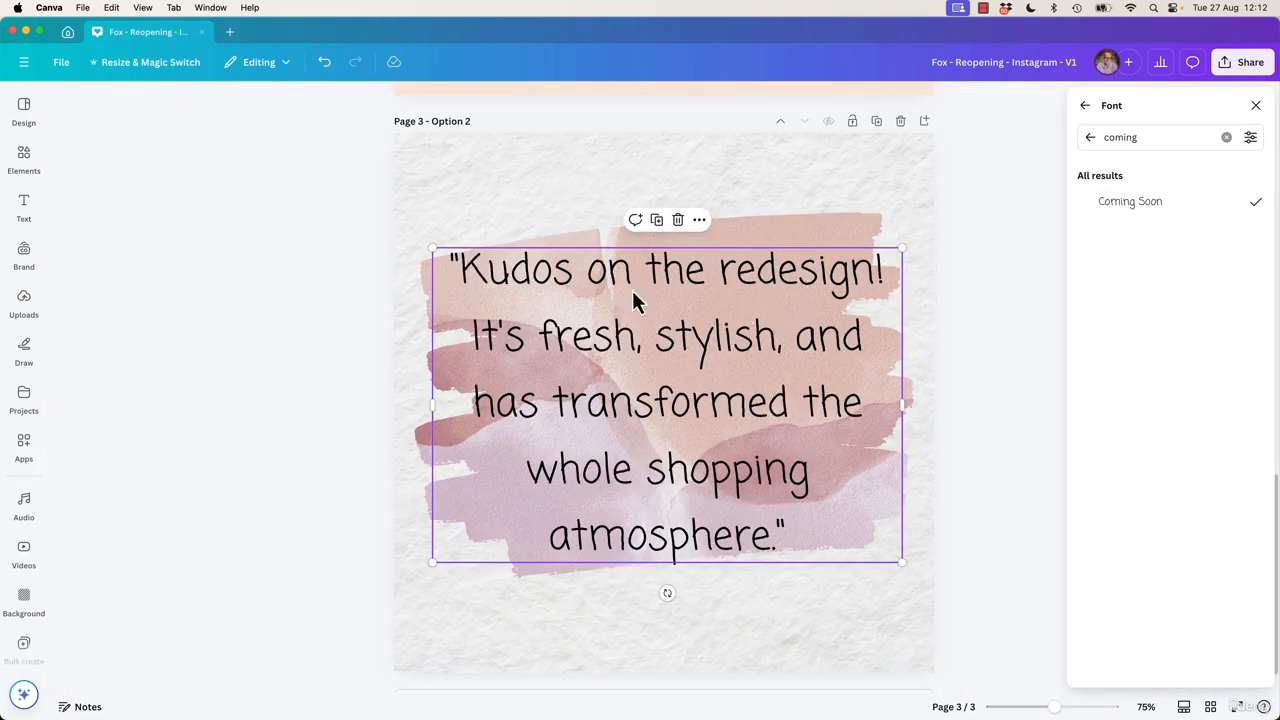
{"action": "left_click", "coordinate": [319, 267]}
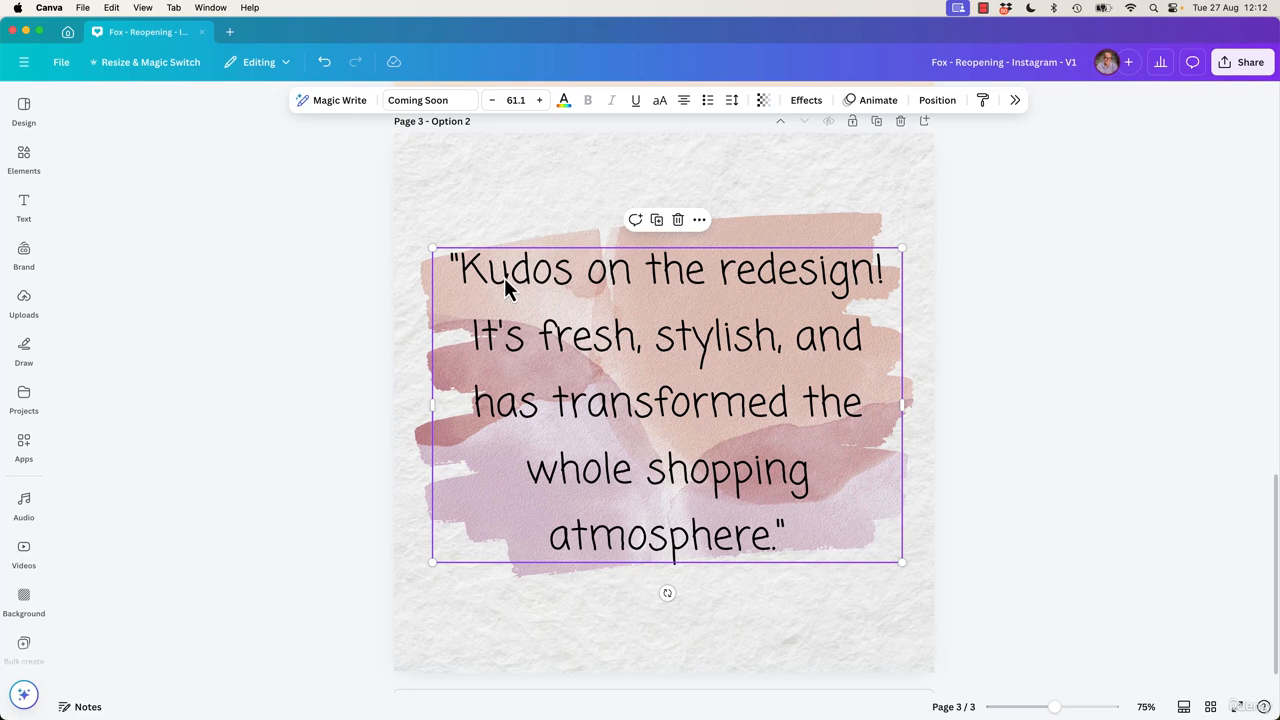
{"action": "left_click", "coordinate": [1016, 297]}
{"action": "left_click", "coordinate": [806, 277]}
{"action": "double_click", "coordinate": [733, 497]}
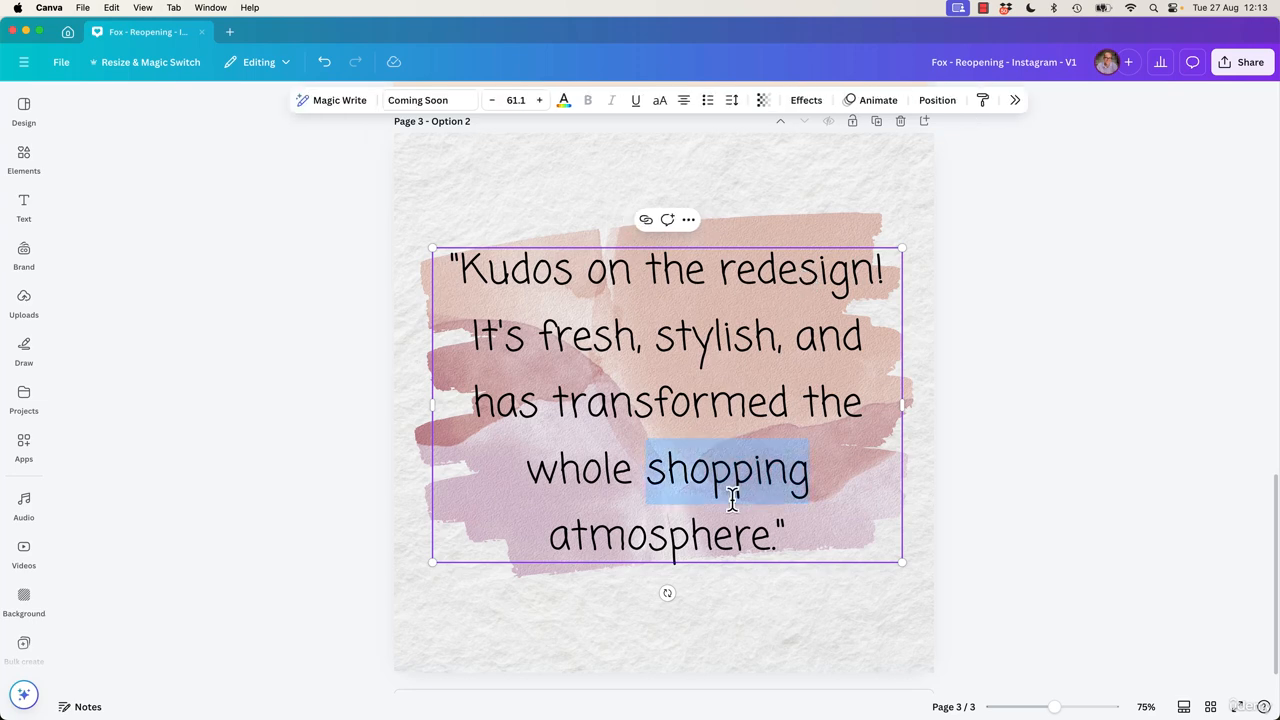
{"action": "left_click", "coordinate": [779, 537]}
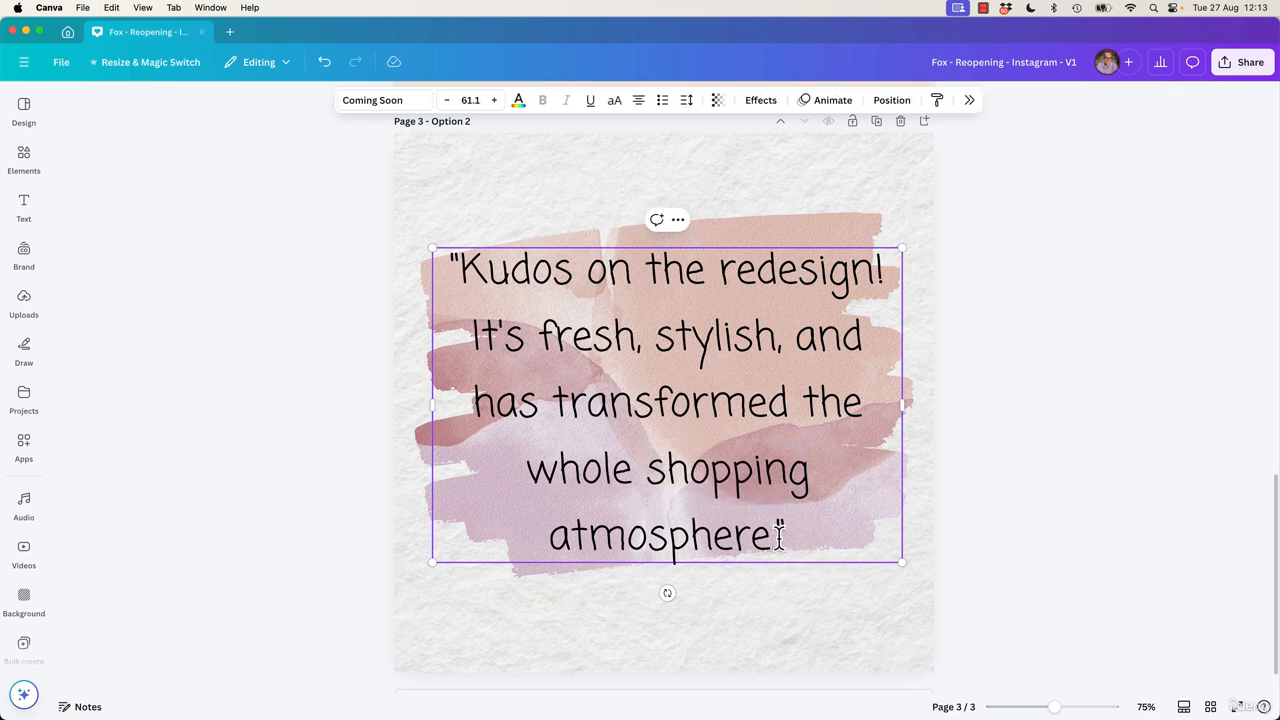
{"action": "type", "text": "Dan"}
{"action": "key", "text": "BackSpace"}
{"action": "key", "text": "BackSpace"}
{"action": "key", "text": "BackSpace"}
{"action": "key", "text": "BackSpace"}
{"action": "key", "text": "Return"}
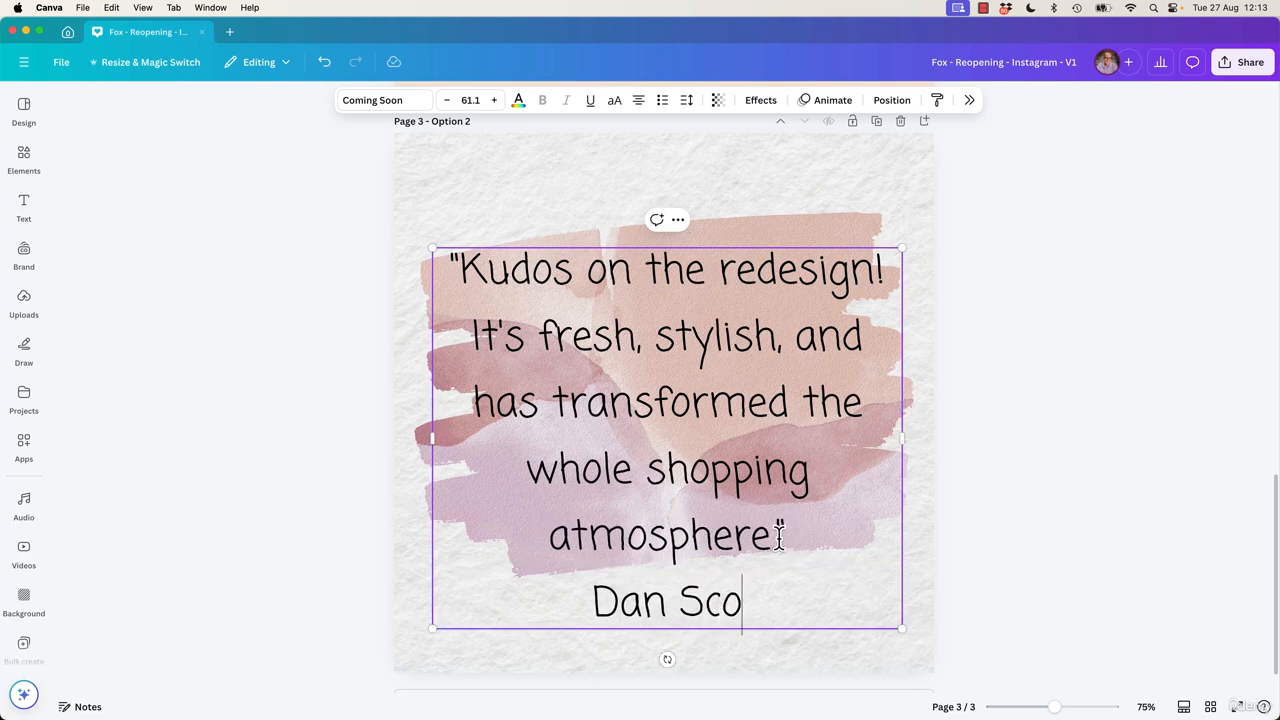
{"action": "triple_click", "coordinate": [705, 600]}
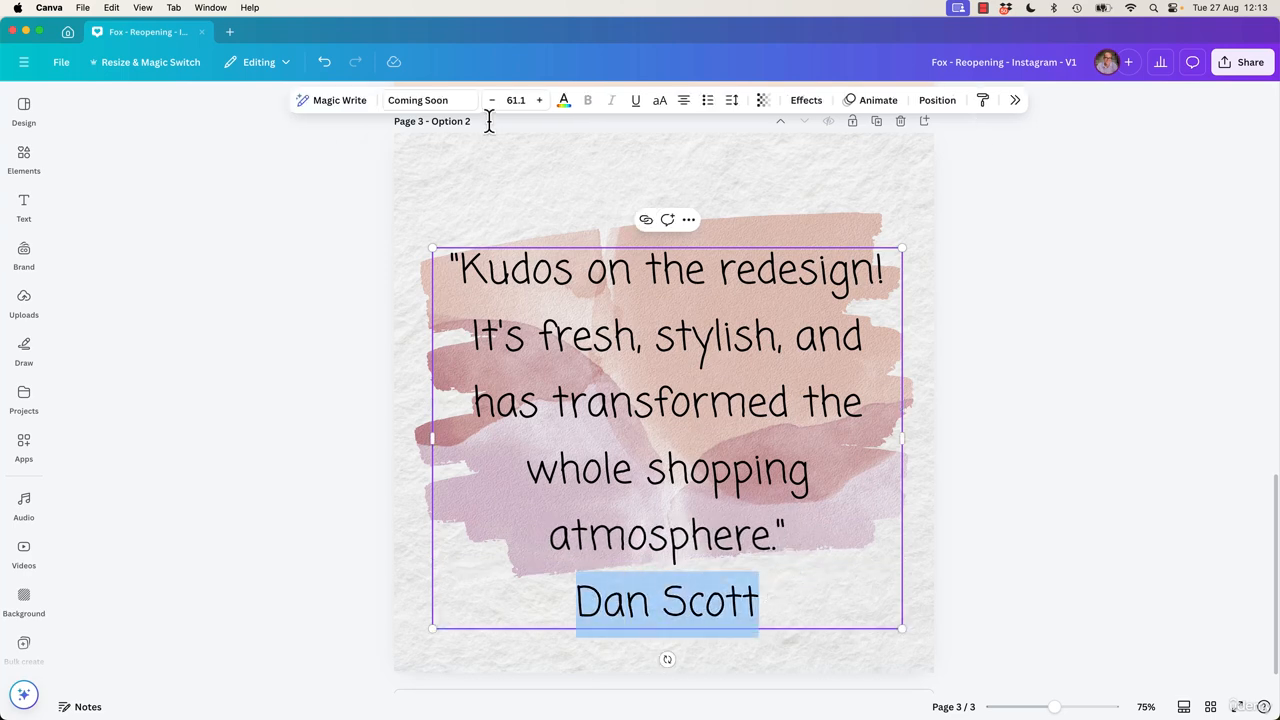
{"action": "left_click", "coordinate": [538, 103]}
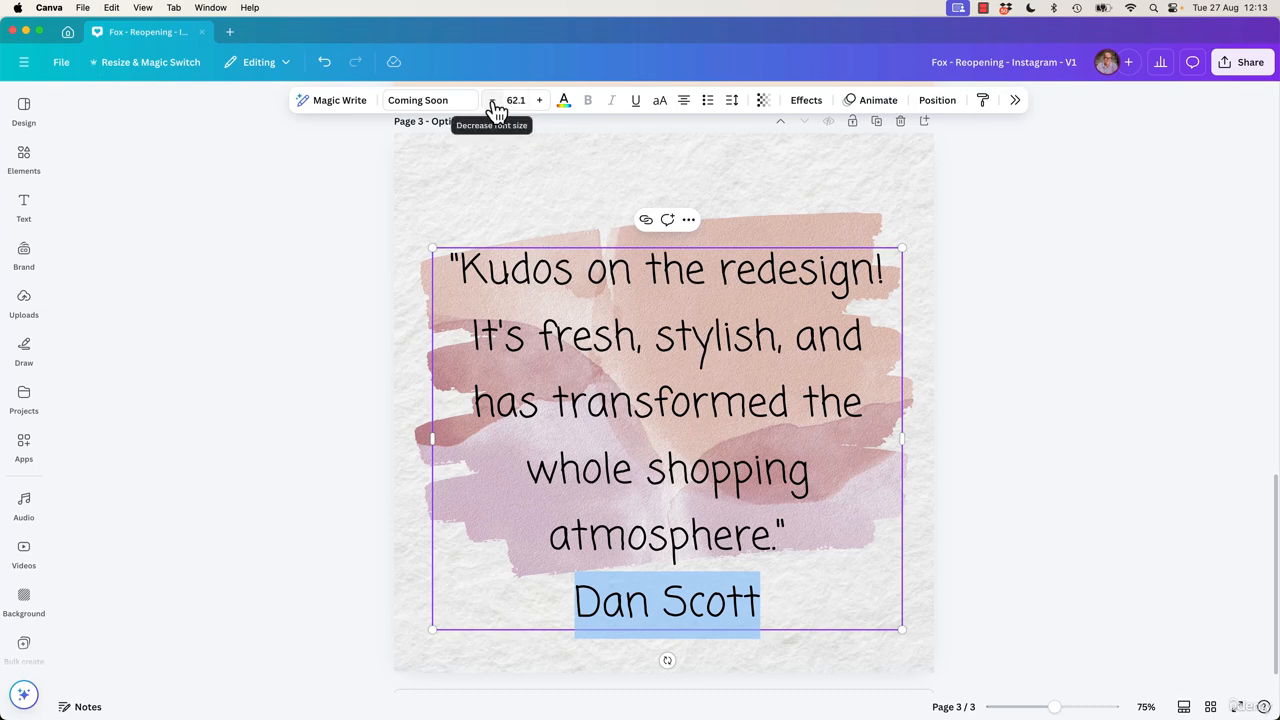
{"action": "left_click", "coordinate": [491, 100]}
{"action": "left_click", "coordinate": [491, 100]}
{"action": "left_click", "coordinate": [491, 100]}
{"action": "left_click", "coordinate": [491, 100]}
{"action": "left_click", "coordinate": [491, 100]}
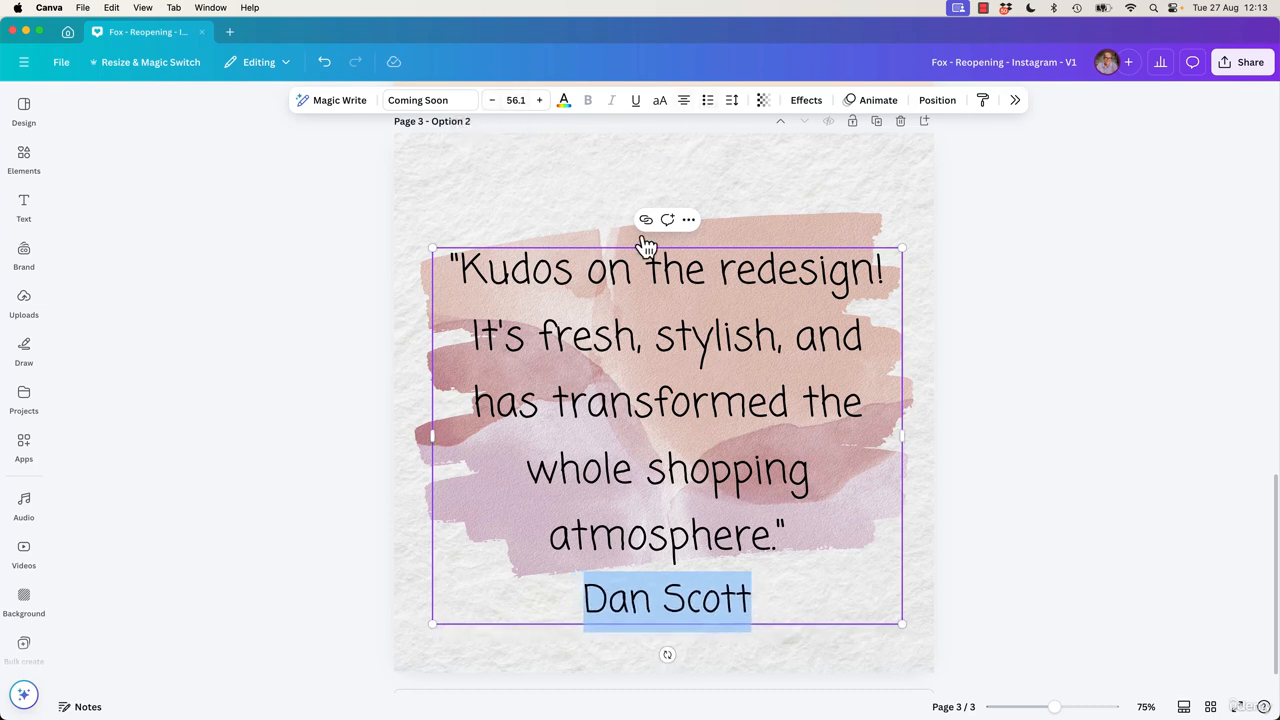
{"action": "key", "text": "super+shift+l"}
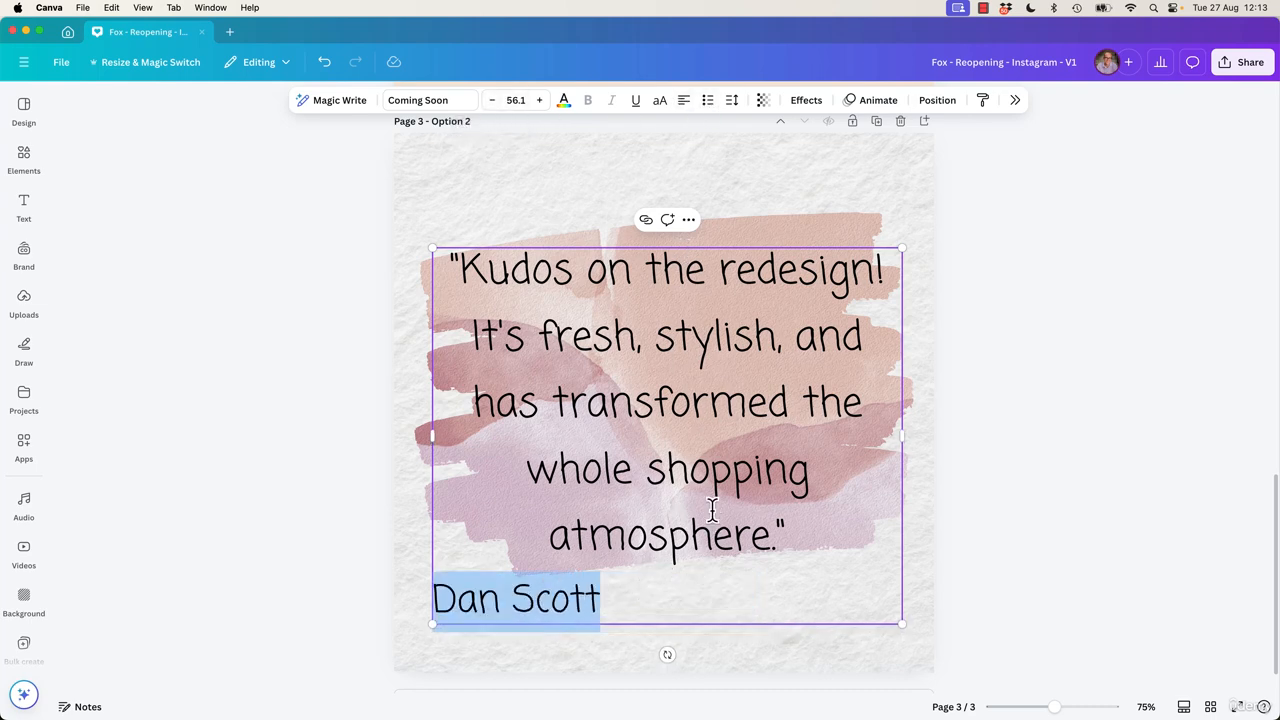
{"action": "left_click", "coordinate": [464, 609]}
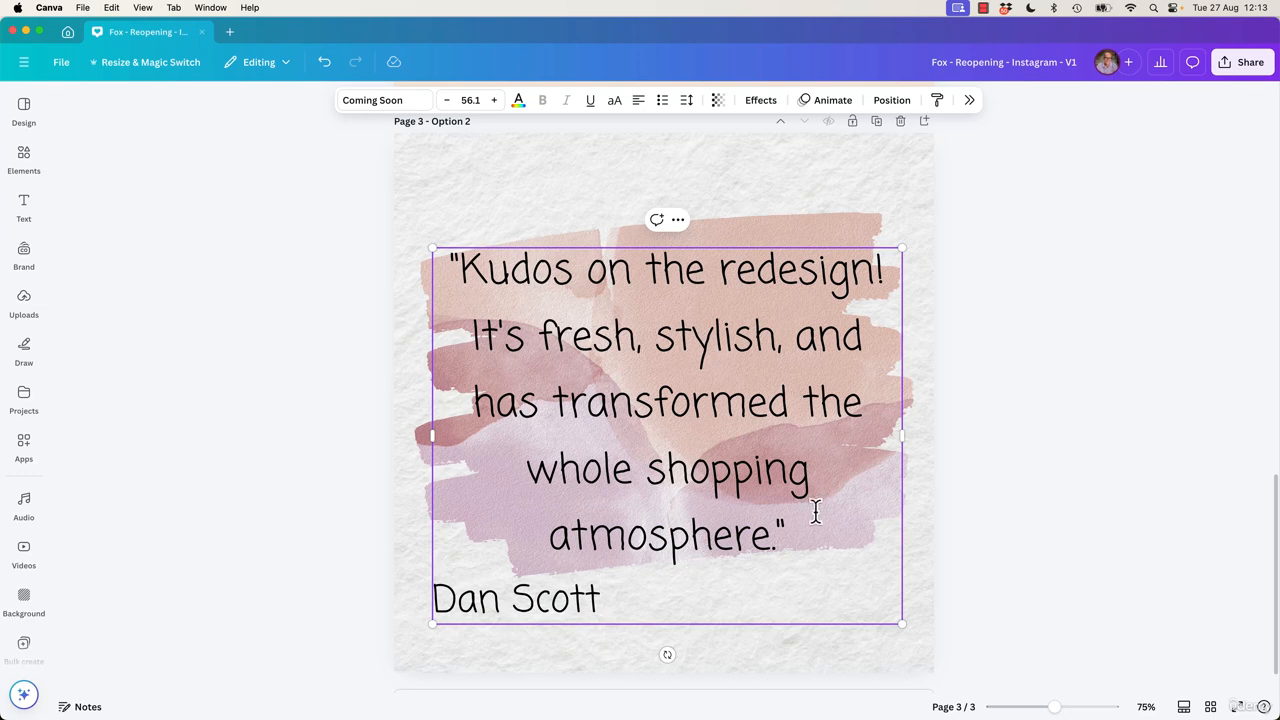
{"action": "left_click_drag", "start_coordinate": [816, 512], "coordinate": [425, 265]}
{"action": "key", "text": "super+c"}
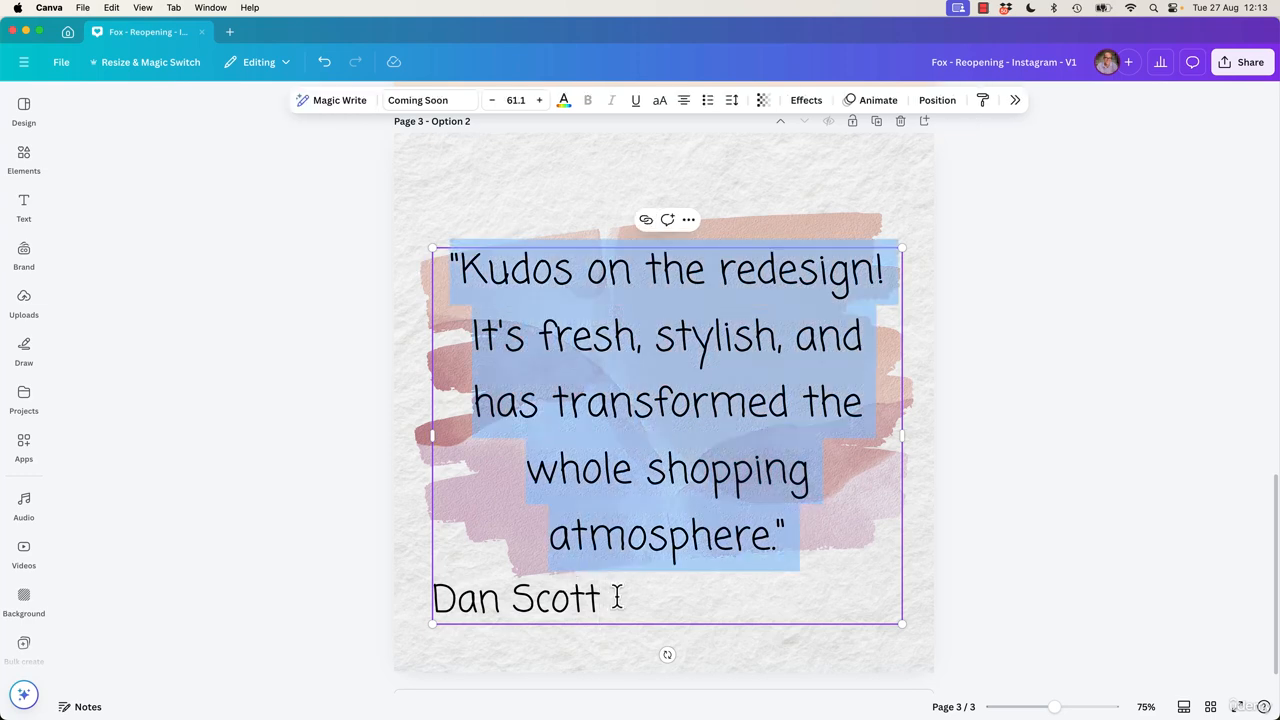
{"action": "left_click_drag", "start_coordinate": [617, 597], "coordinate": [433, 600]}
{"action": "left_click", "coordinate": [445, 598]}
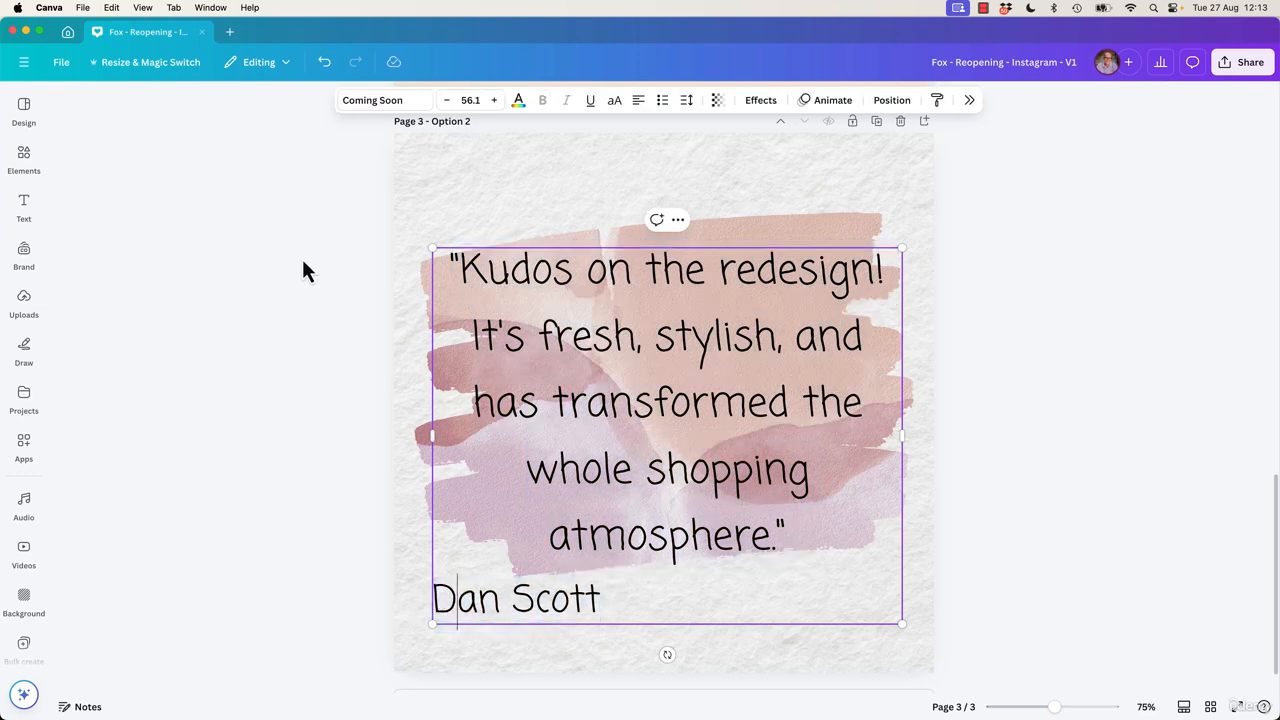
{"action": "left_click_drag", "start_coordinate": [623, 600], "coordinate": [420, 600]}
{"action": "left_click_drag", "start_coordinate": [611, 603], "coordinate": [431, 600]}
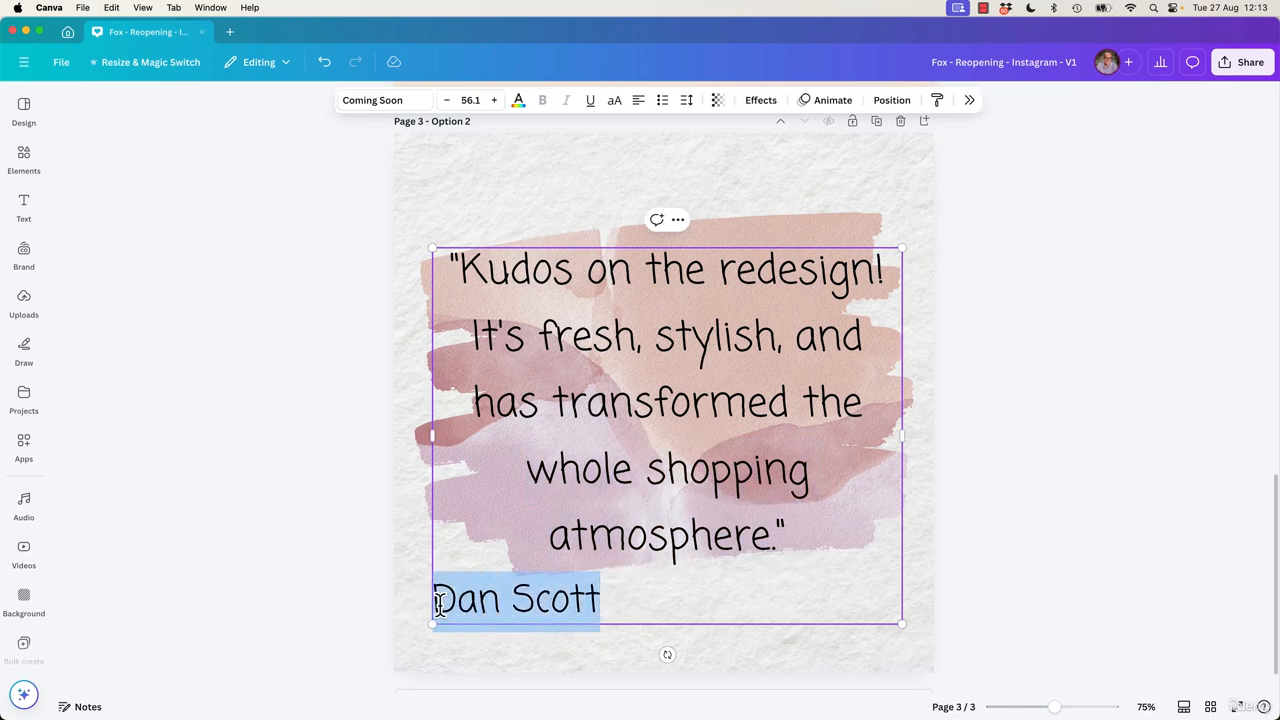
{"action": "key", "text": "BackSpace"}
{"action": "key", "text": "BackSpace"}
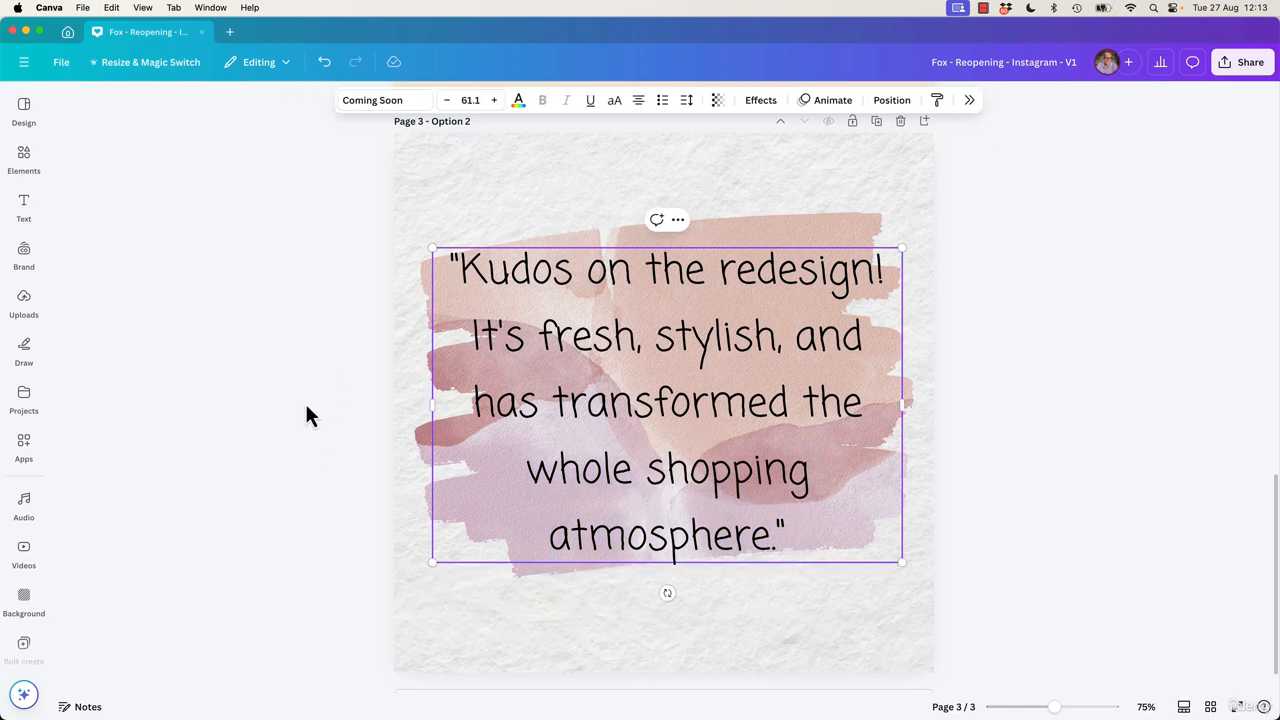
Step: Paste a copy of the quote box, replace its text with the author's name, and place it below the quote
{"action": "left_click", "coordinate": [307, 409]}
{"action": "key", "text": "super+v"}
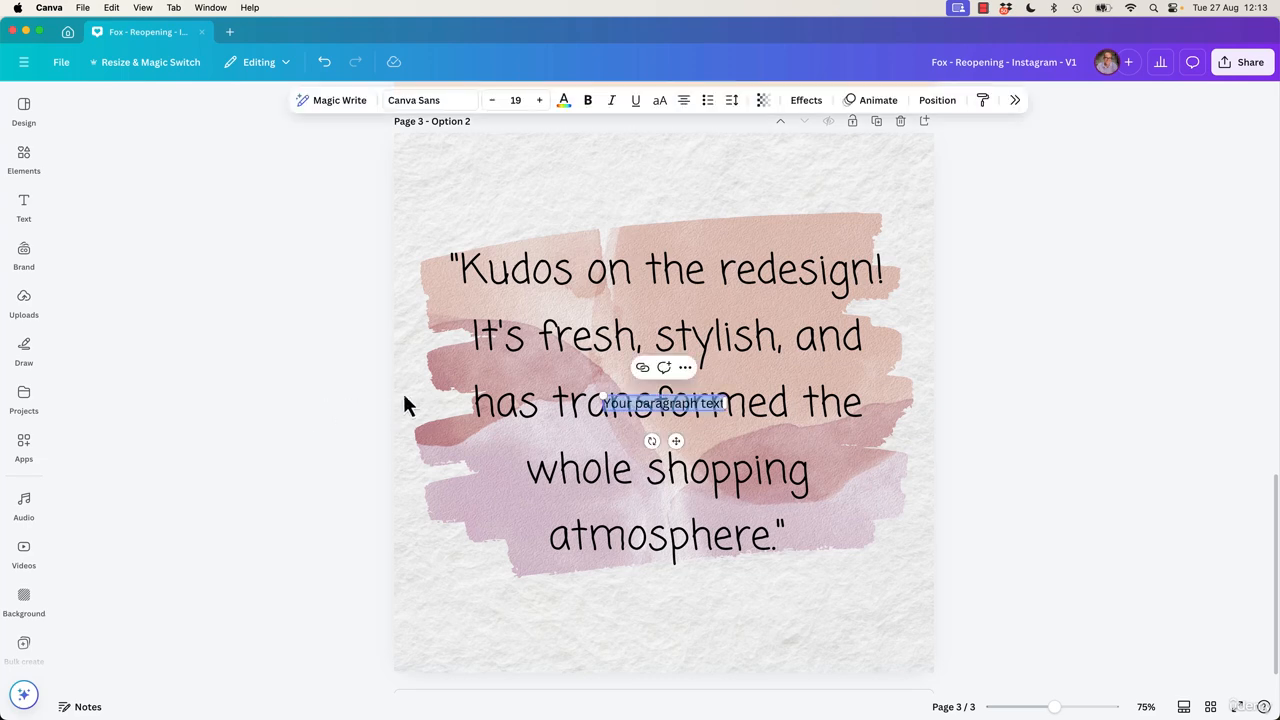
{"action": "key", "text": "Return"}
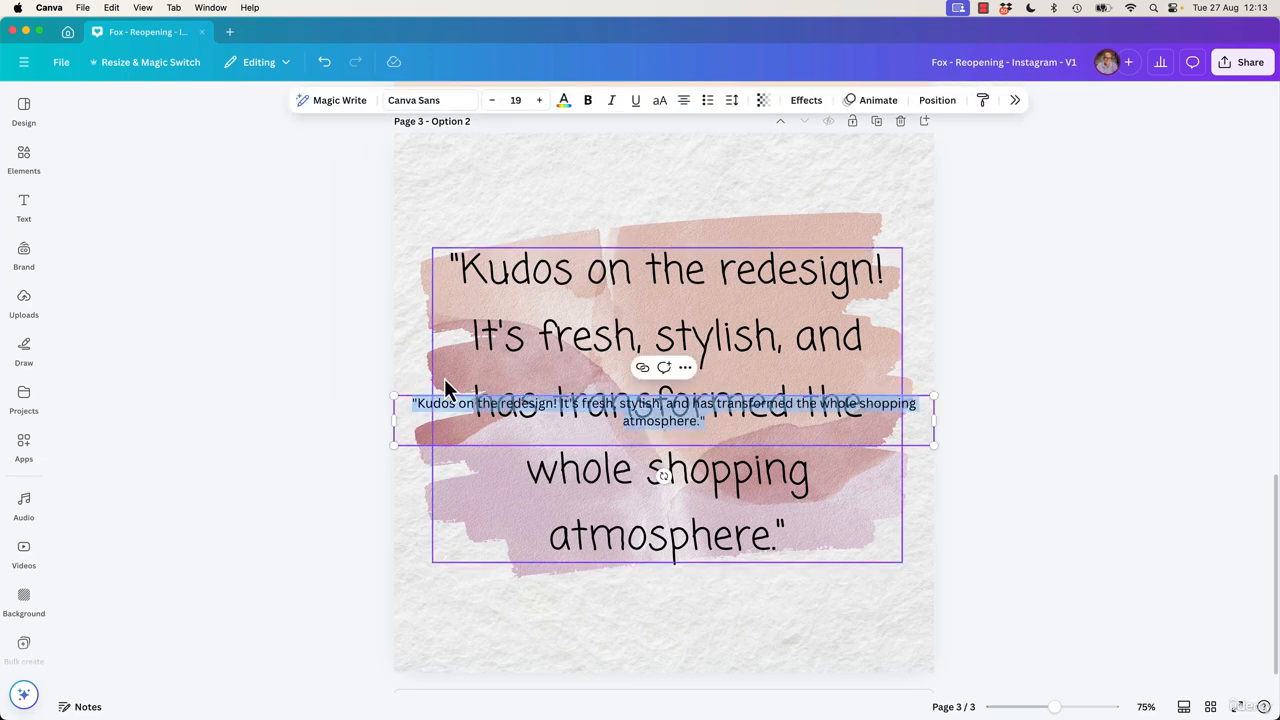
{"action": "key", "text": "BackSpace"}
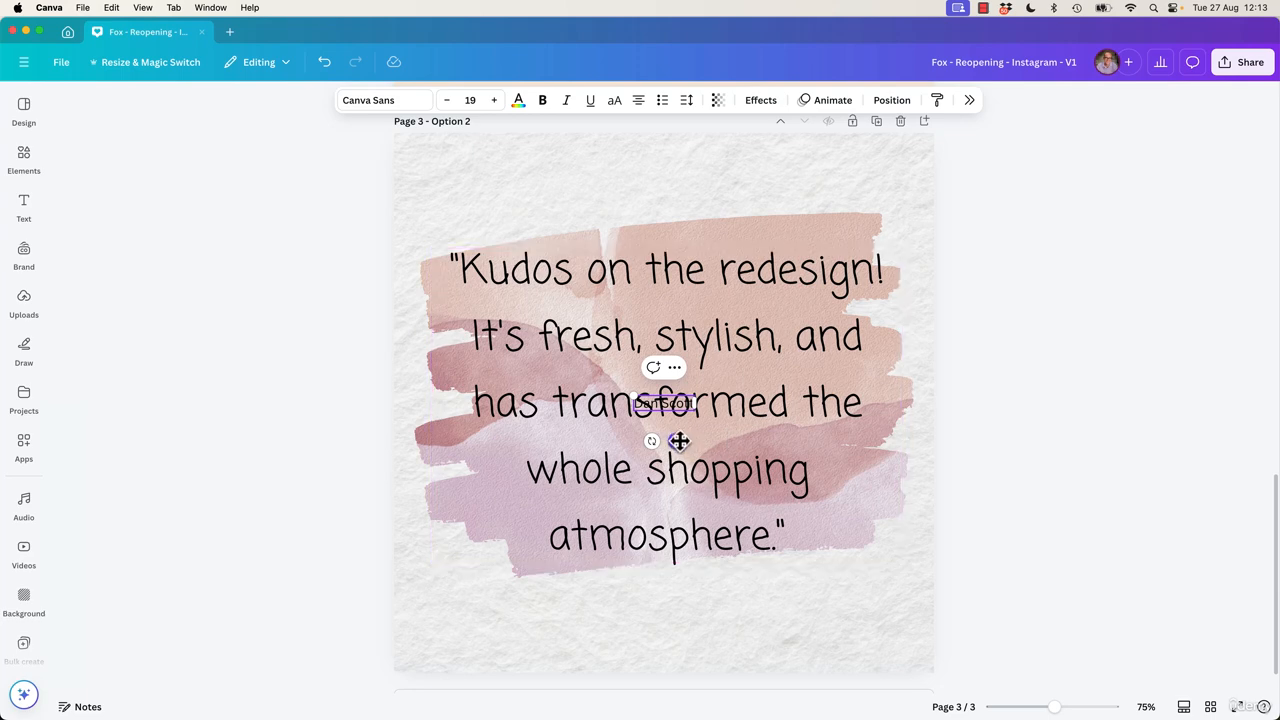
{"action": "left_click_drag", "start_coordinate": [675, 441], "coordinate": [789, 636]}
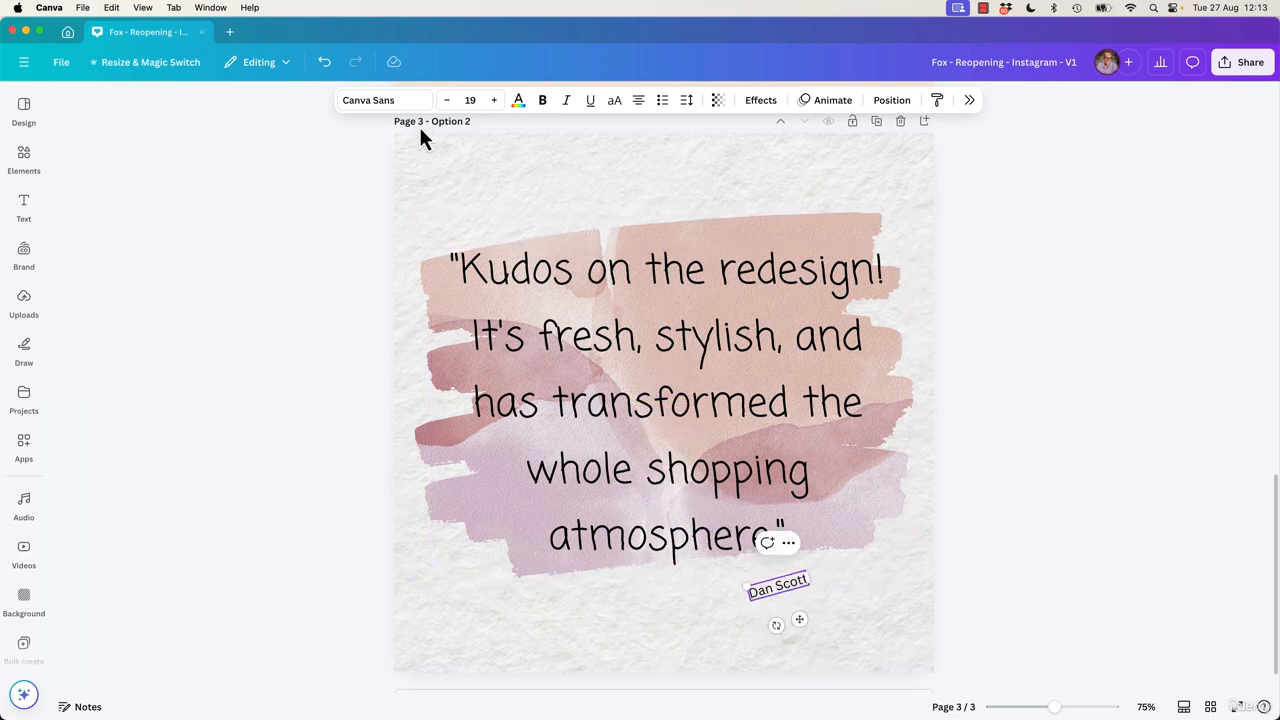
Step: Try Handwriting fonts on the attribution, settle on Playwrite US Trad, and enlarge it onto one line
{"action": "left_click", "coordinate": [388, 104]}
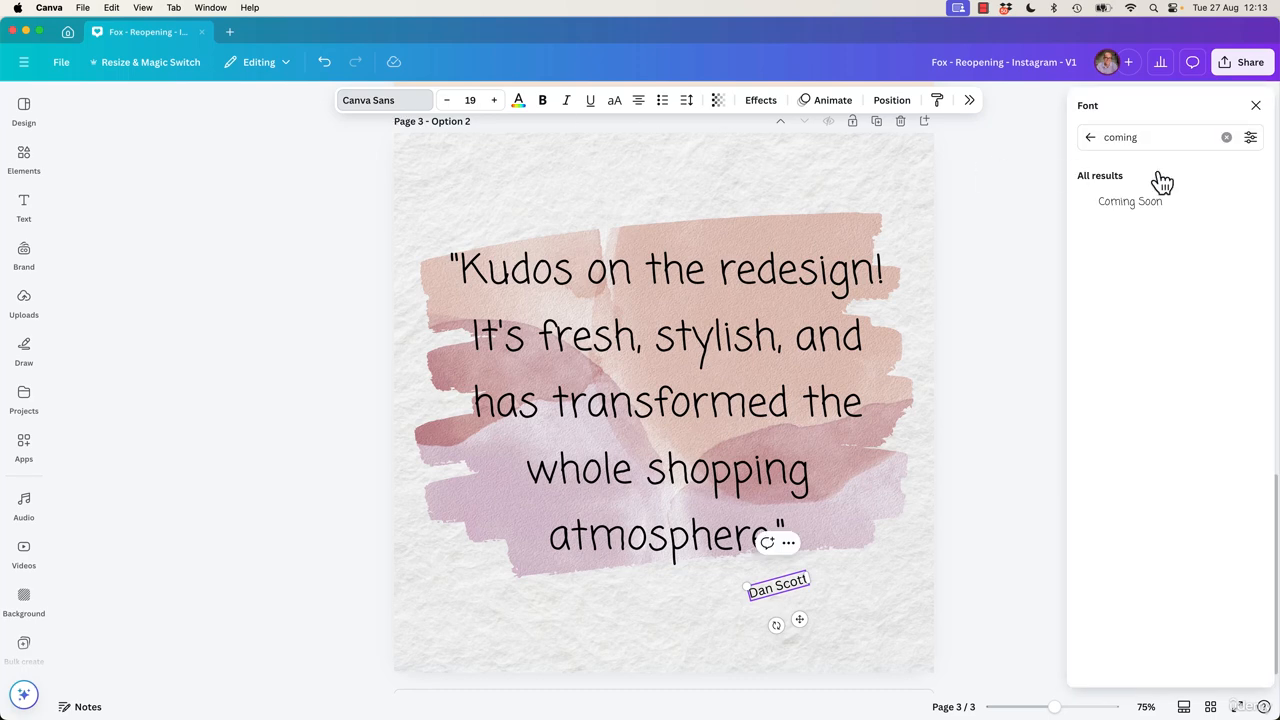
{"action": "left_click", "coordinate": [1090, 138]}
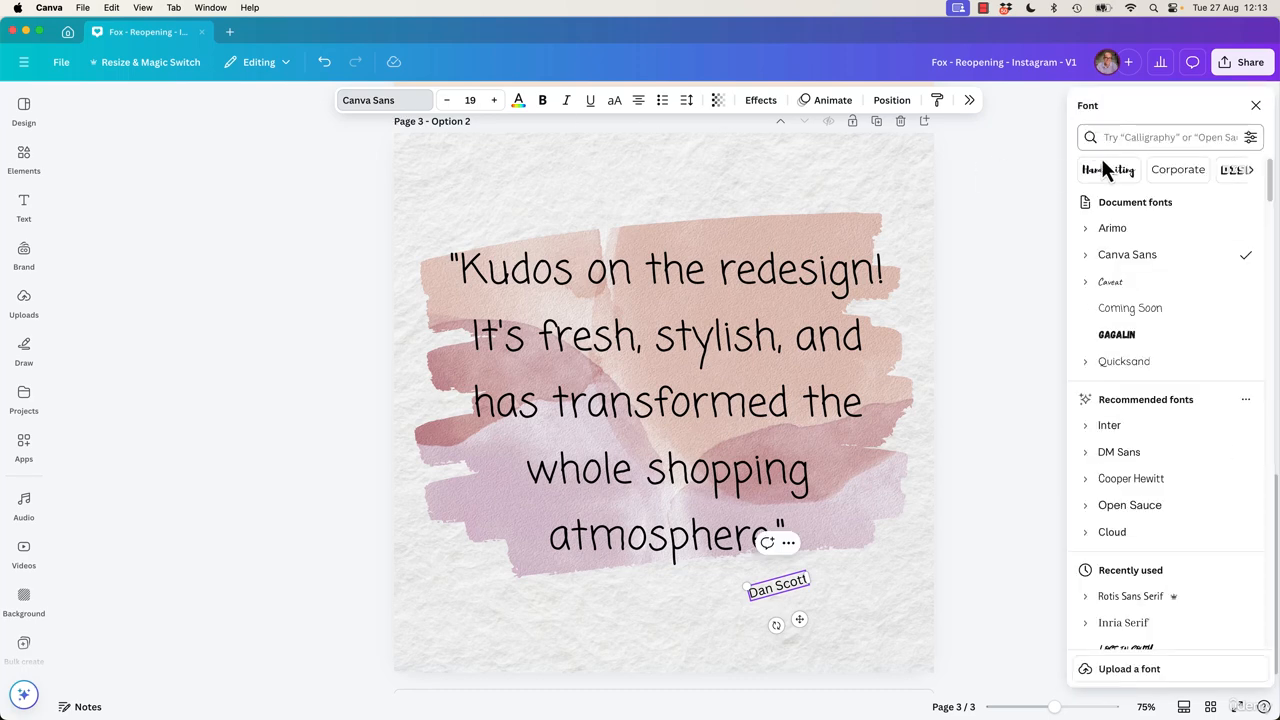
{"action": "left_click", "coordinate": [1105, 166]}
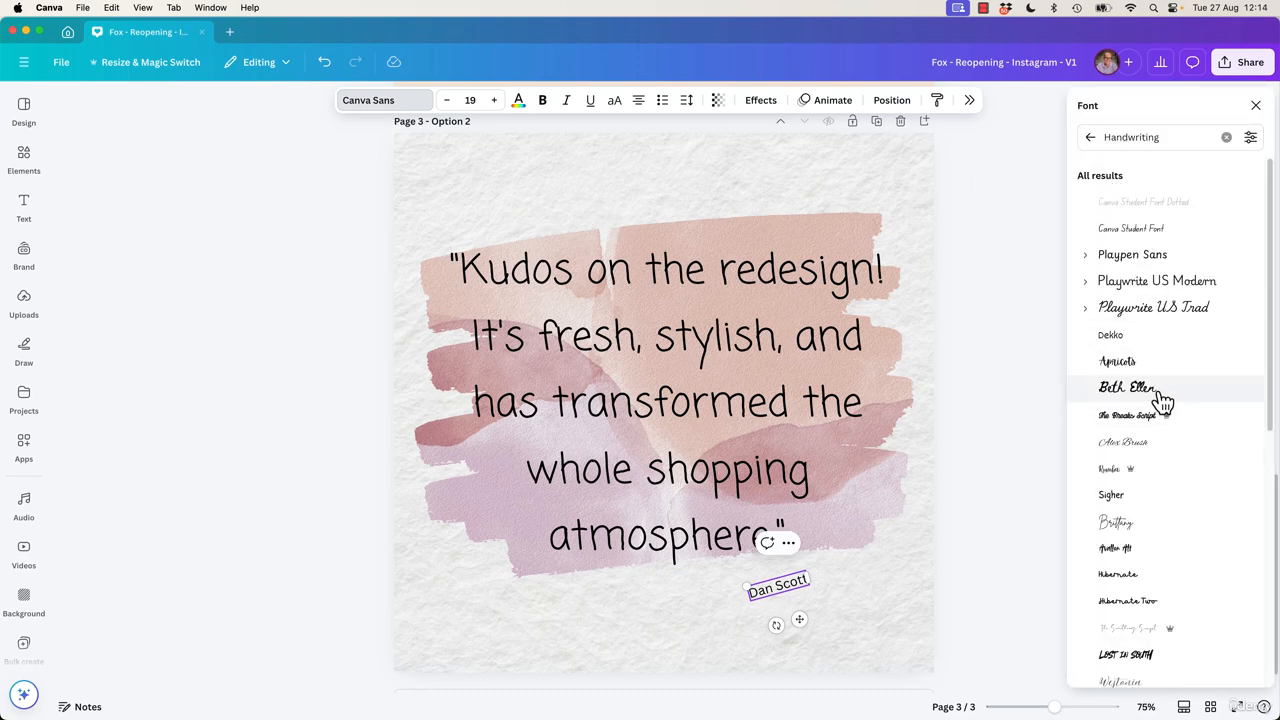
{"action": "left_click", "coordinate": [1140, 387]}
{"action": "left_click", "coordinate": [1122, 548]}
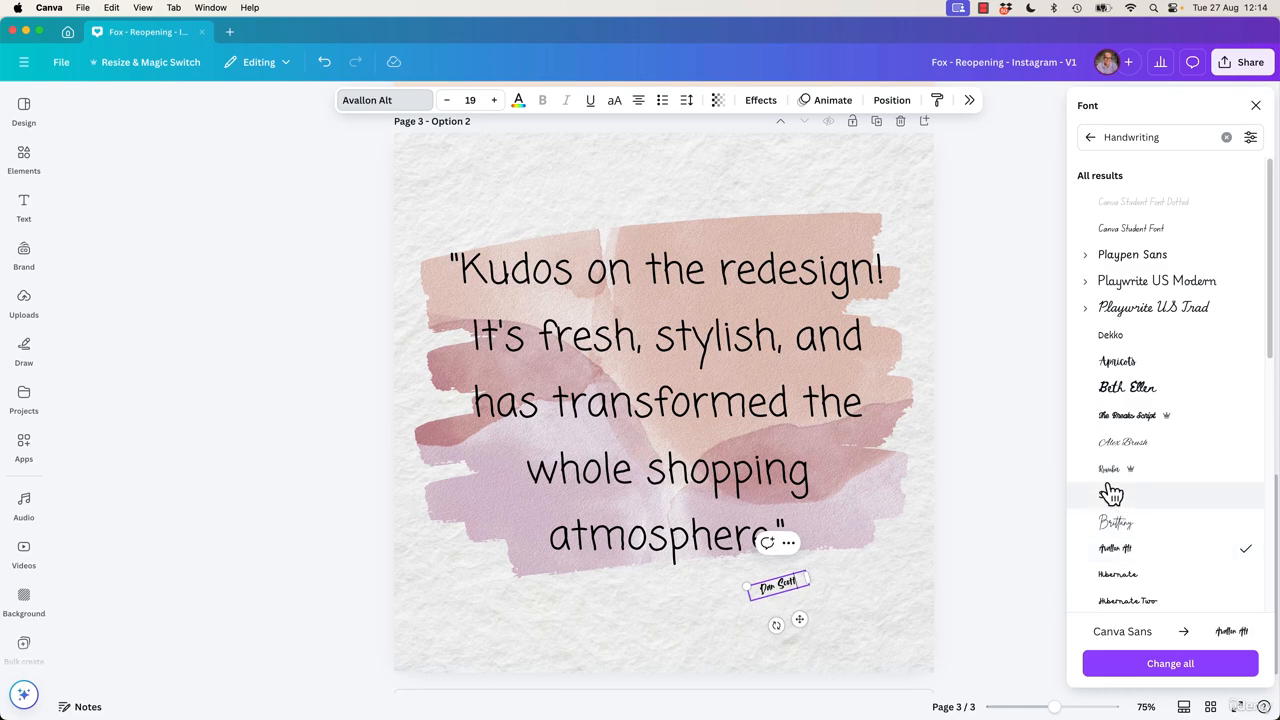
{"action": "left_click", "coordinate": [1145, 310]}
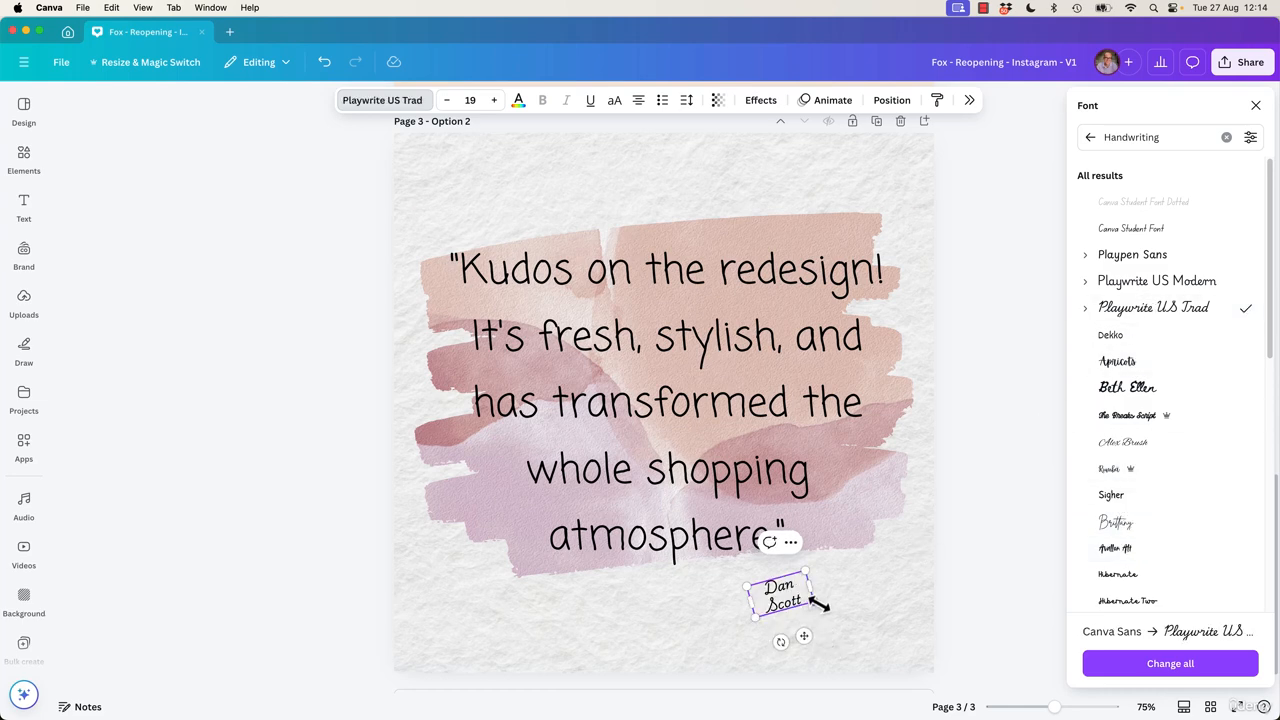
{"action": "left_click_drag", "start_coordinate": [817, 603], "coordinate": [845, 579]}
{"action": "left_click", "coordinate": [981, 616]}
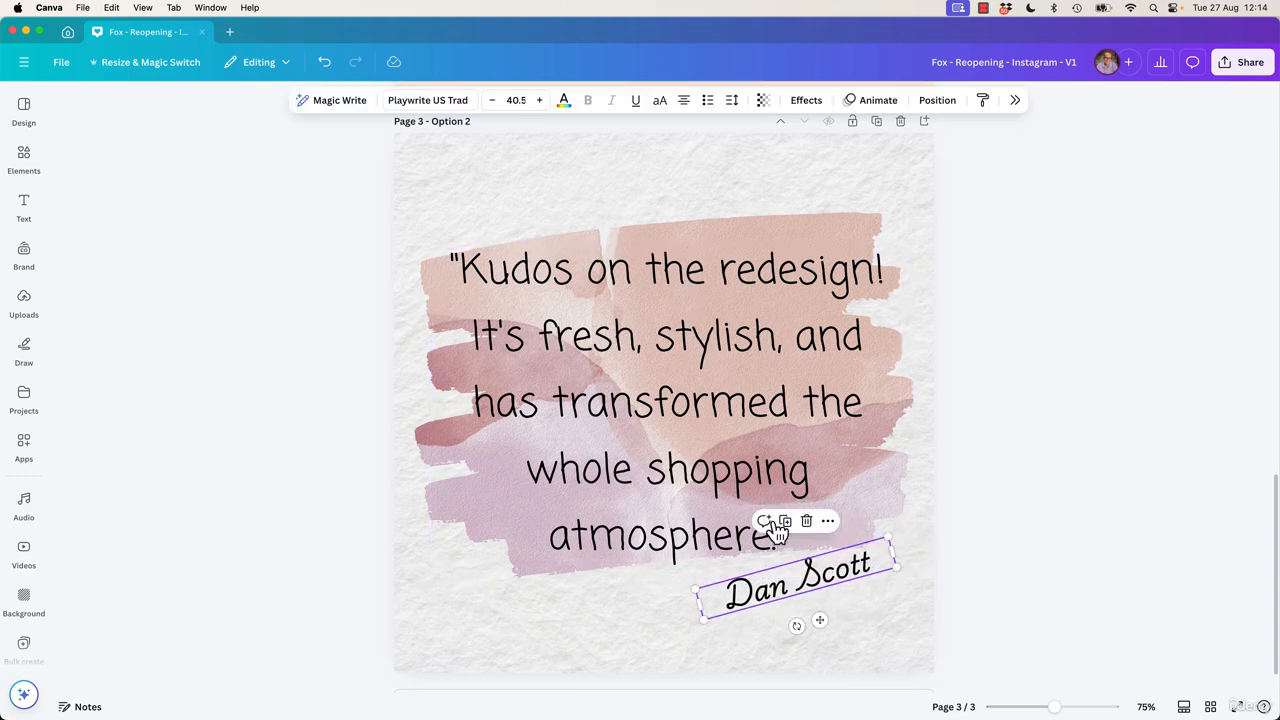
Step: Add '- ' before the author's name in the attribution and remove the bullet list
{"action": "left_click", "coordinate": [731, 358]}
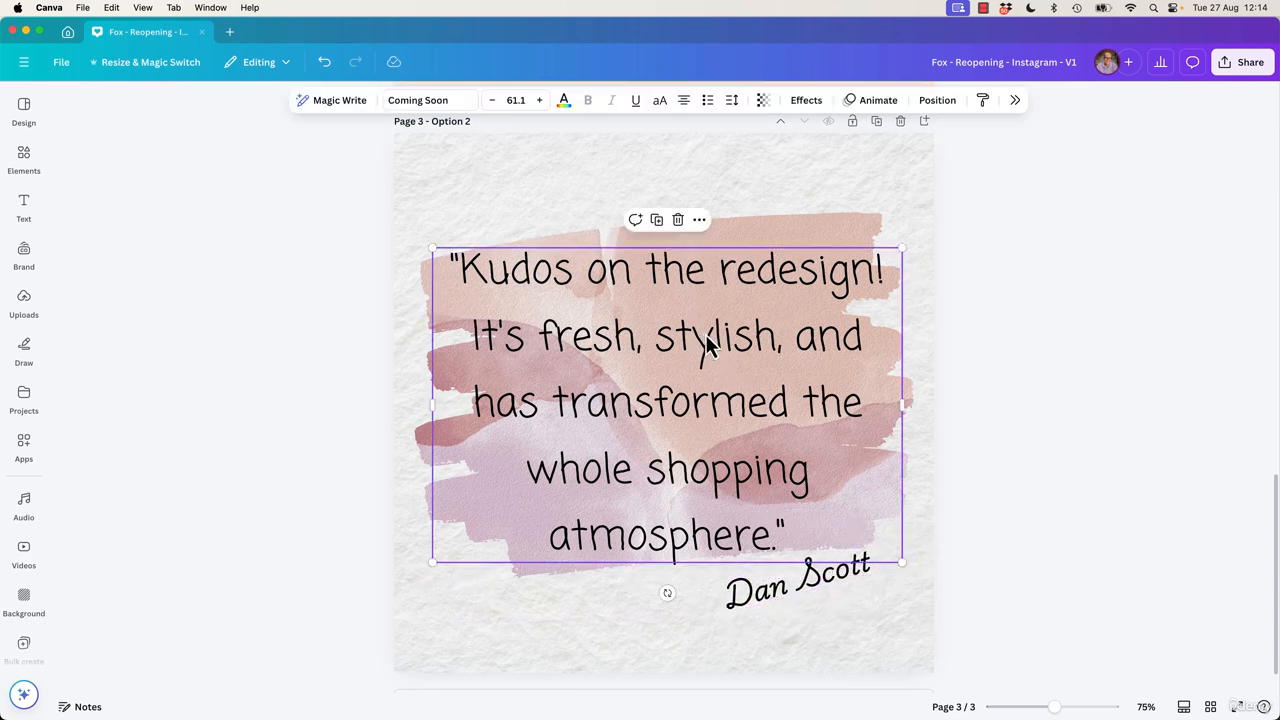
{"action": "left_click", "coordinate": [770, 592]}
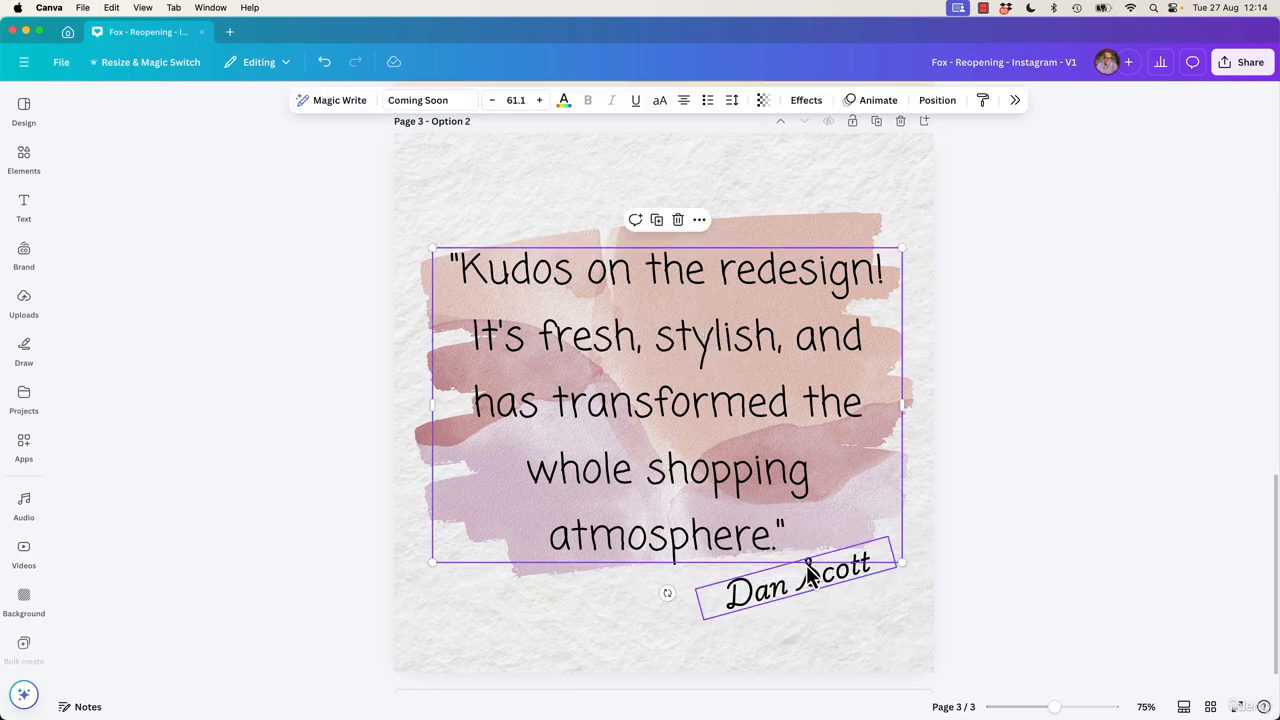
{"action": "left_click", "coordinate": [727, 600]}
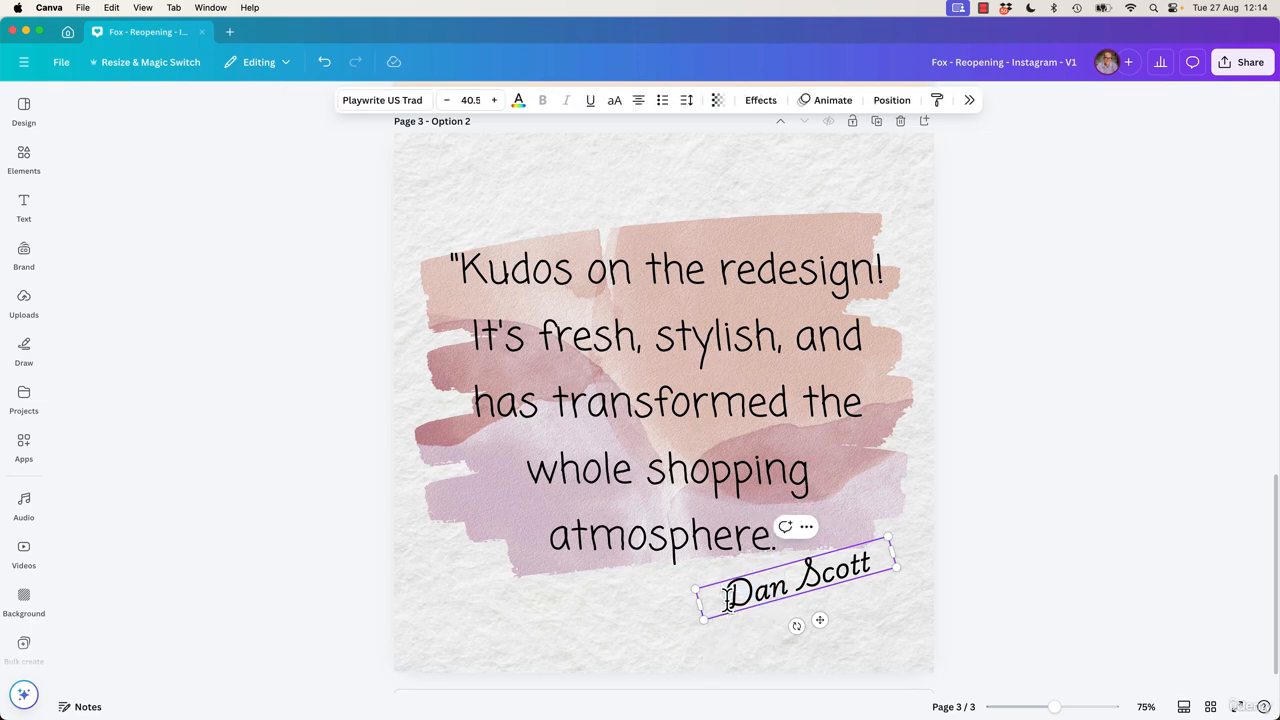
{"action": "key", "text": "super+shift+8"}
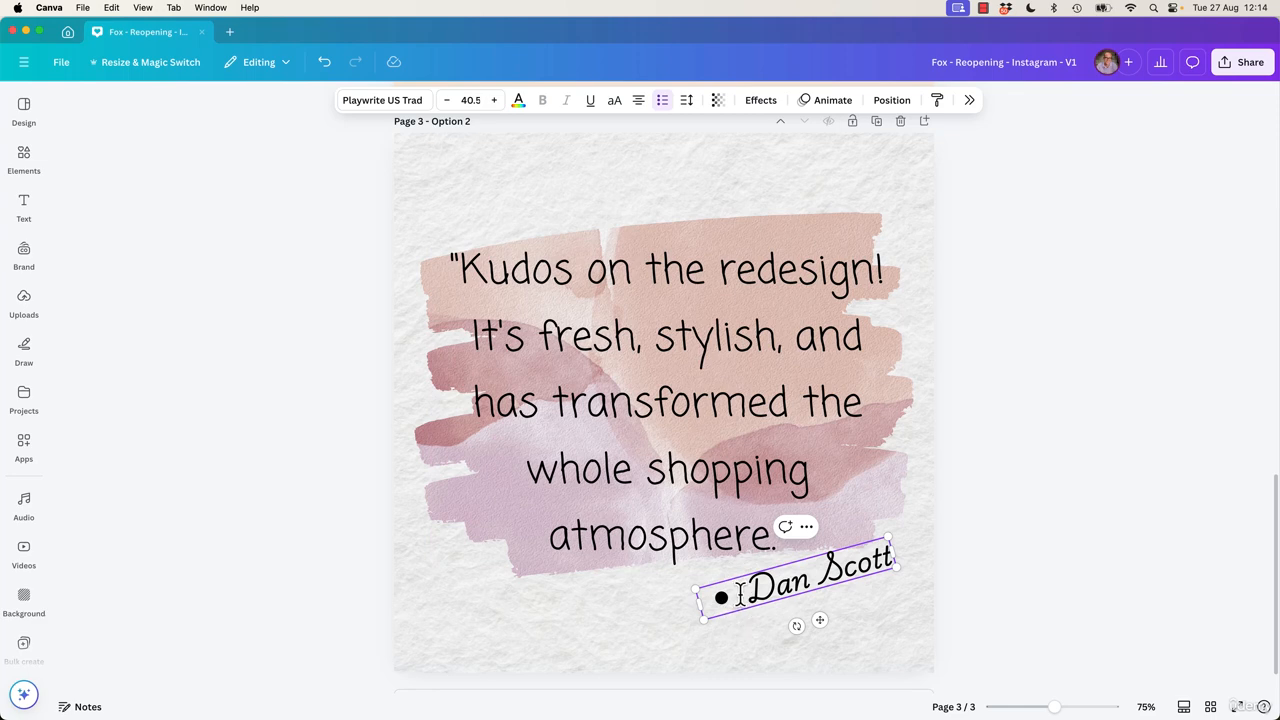
{"action": "type", "text": "-"}
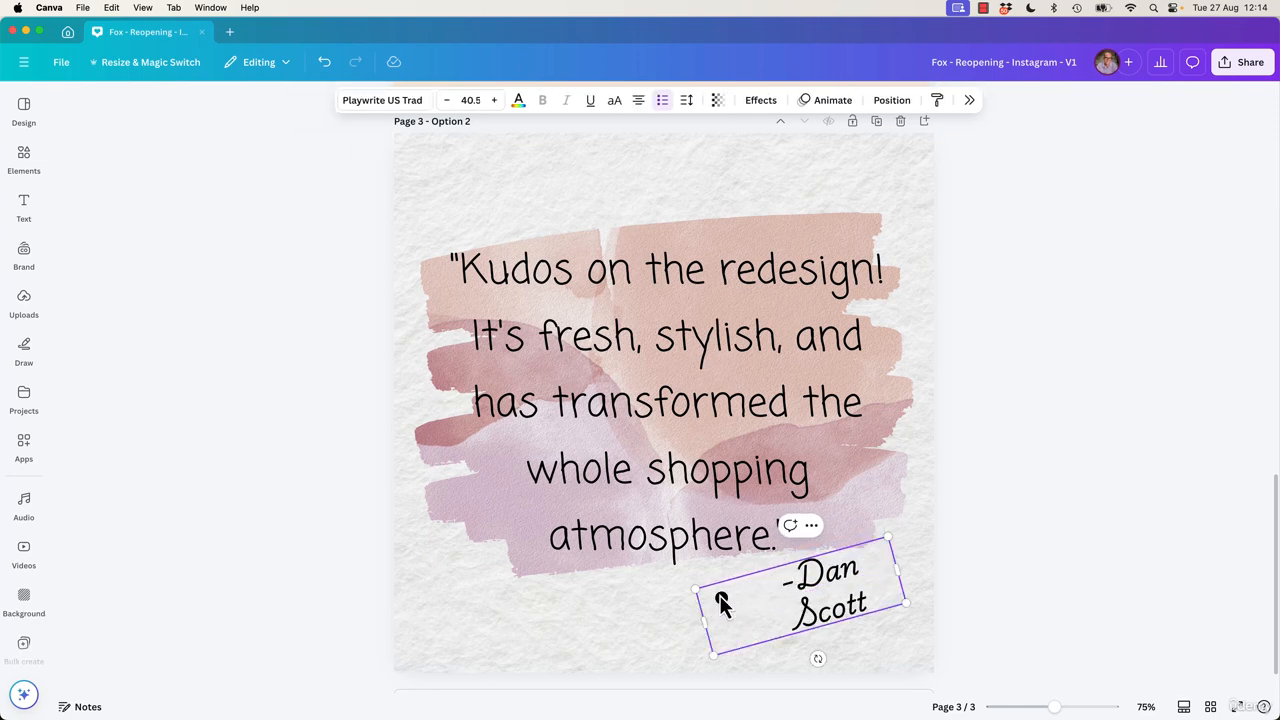
{"action": "key", "text": "BackSpace"}
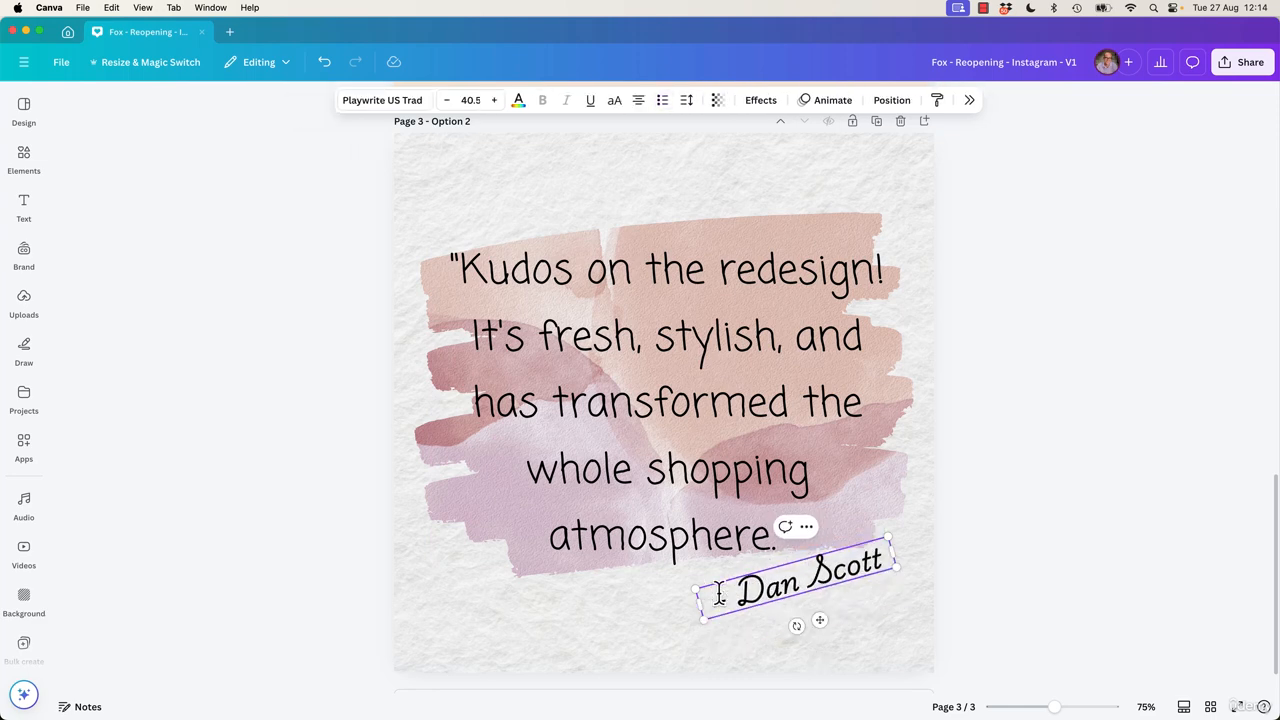
{"action": "left_click", "coordinate": [1100, 541]}
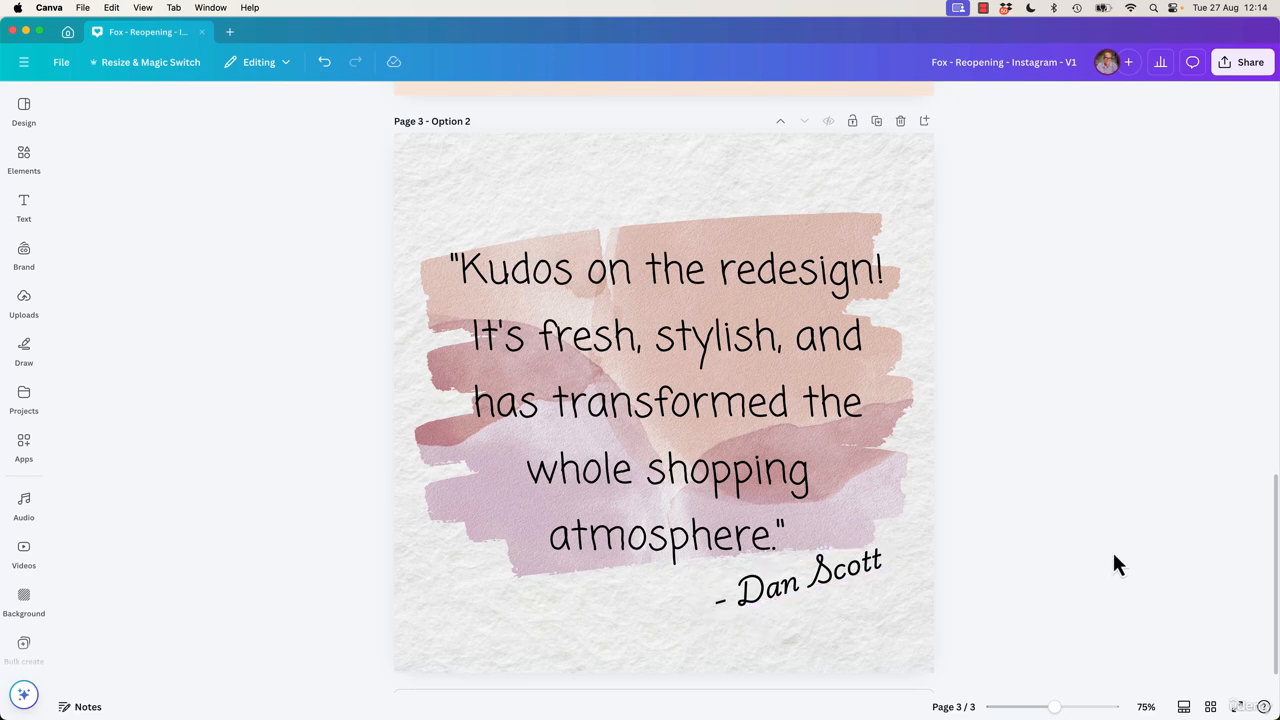
Step: Set the attribution in Avallon Alt, enlarge it to 60.7, and angle it beneath the quote's end
{"action": "left_click", "coordinate": [853, 566]}
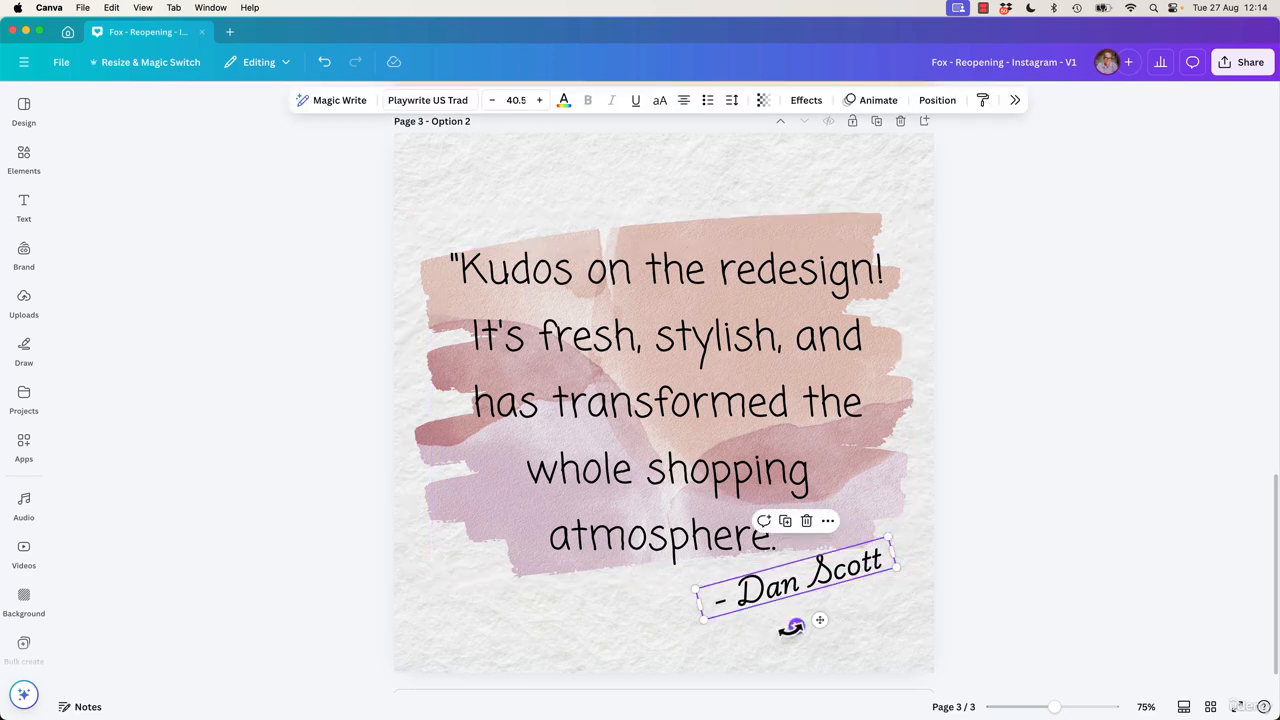
{"action": "mouse_move", "coordinate": [789, 629]}
{"action": "left_mouse_down"}
{"action": "mouse_move", "coordinate": [783, 640]}
{"action": "mouse_move", "coordinate": [805, 636]}
{"action": "left_mouse_up"}
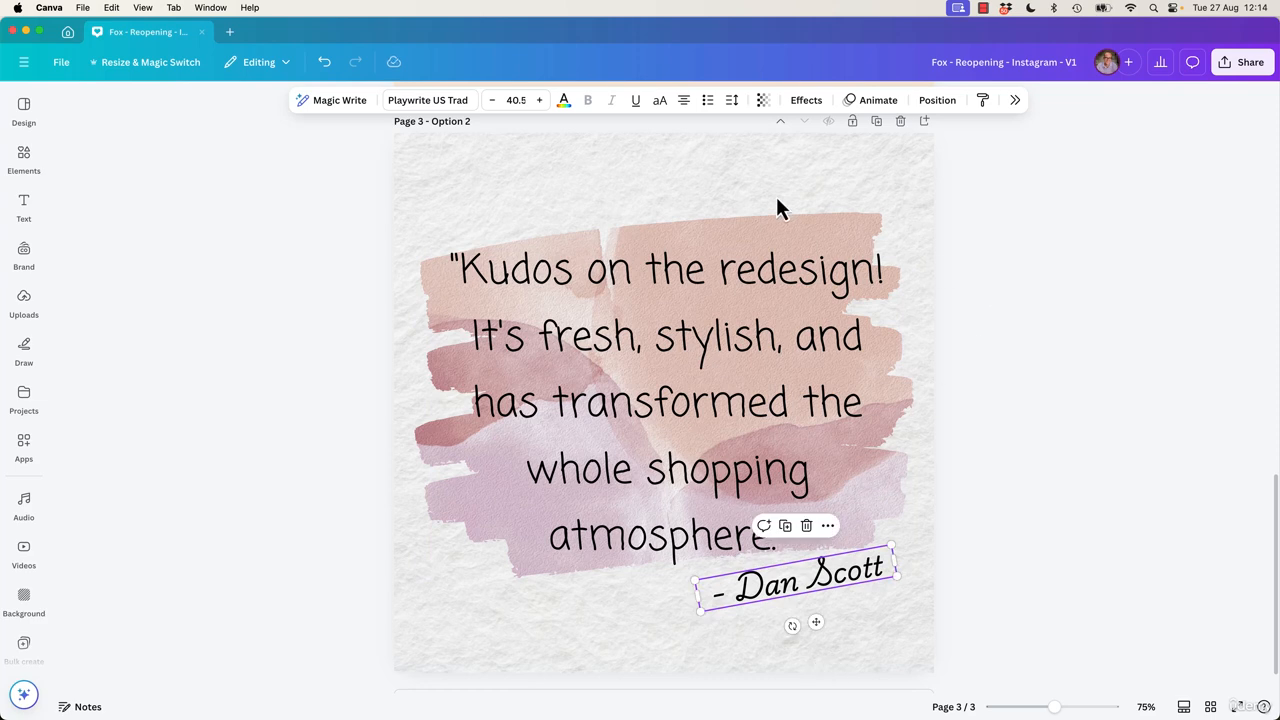
{"action": "left_click", "coordinate": [427, 100]}
{"action": "left_click", "coordinate": [1115, 548]}
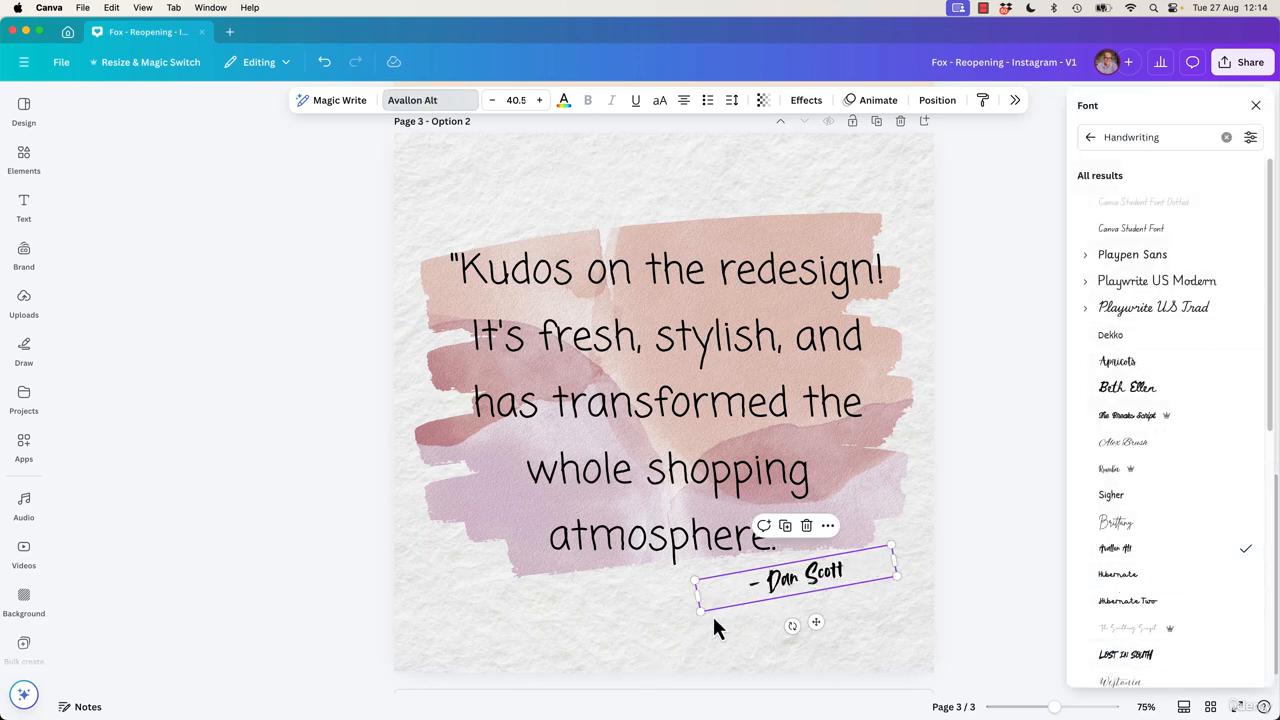
{"action": "left_click_drag", "start_coordinate": [690, 620], "coordinate": [650, 655]}
{"action": "left_click_drag", "start_coordinate": [800, 585], "coordinate": [828, 580]}
{"action": "left_click_drag", "start_coordinate": [643, 630], "coordinate": [663, 677]}
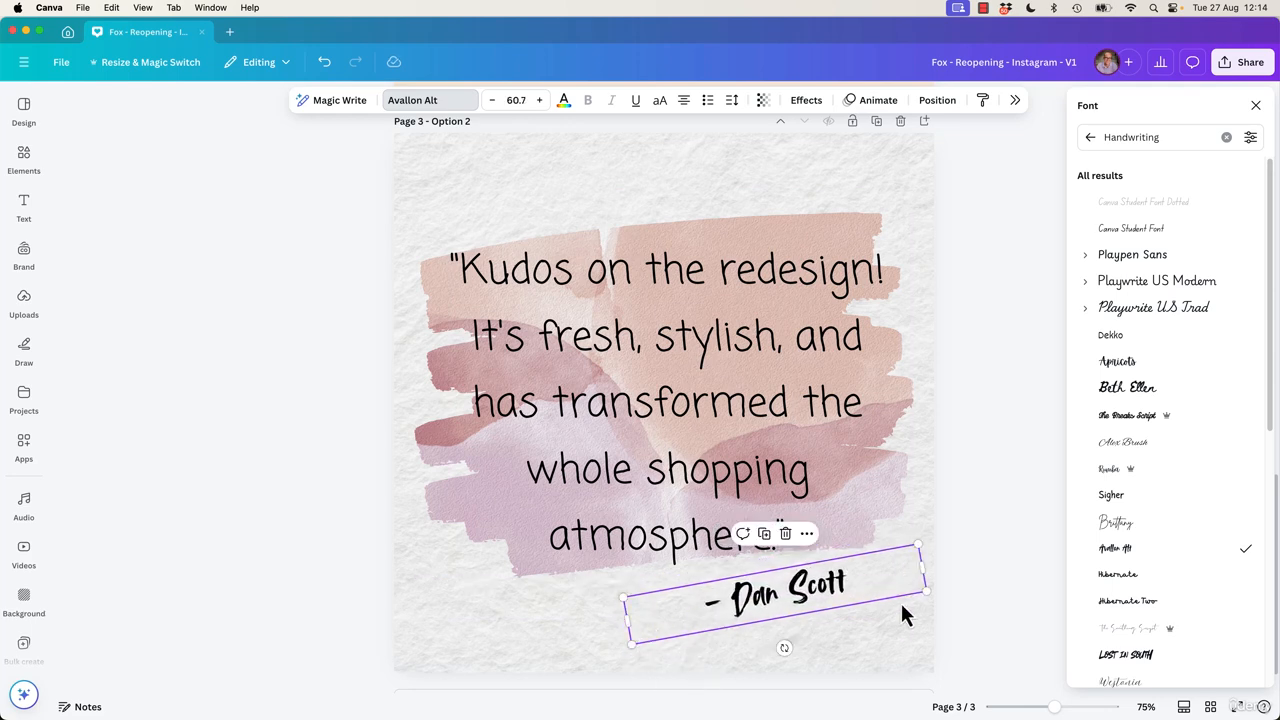
{"action": "left_click", "coordinate": [760, 420]}
{"action": "left_click", "coordinate": [982, 320]}
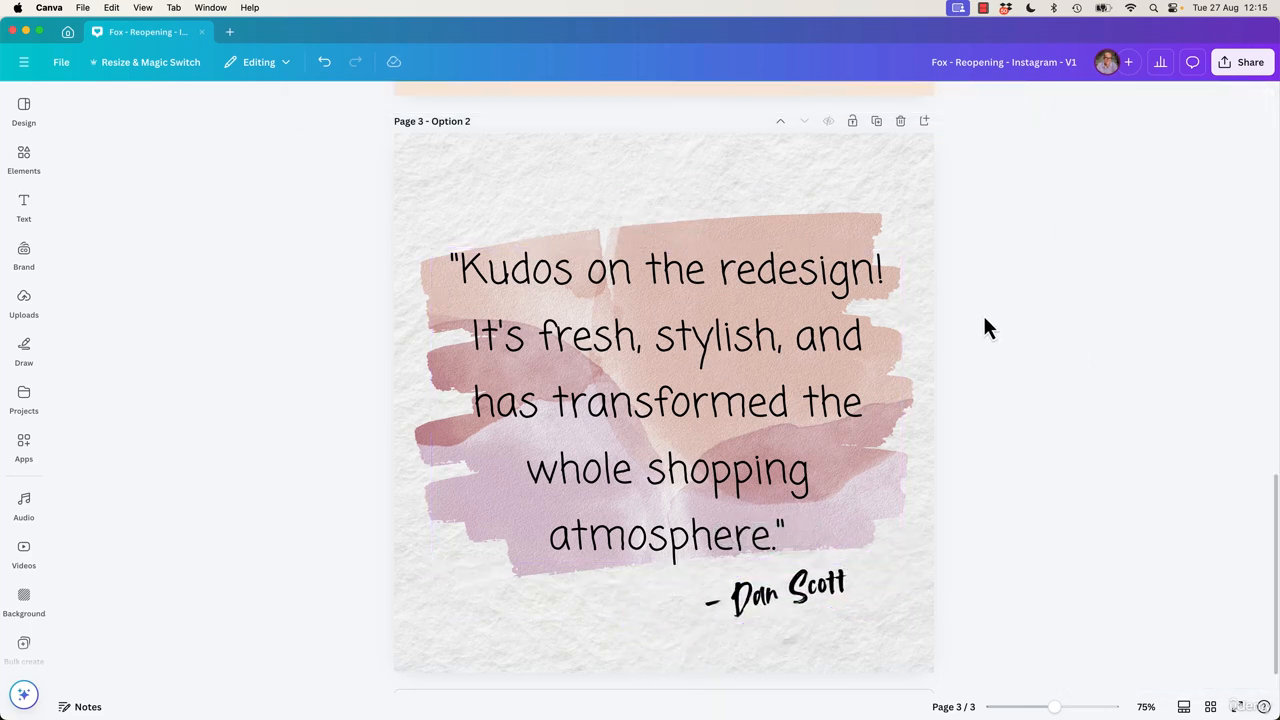
Step: Copy the quote's Coming Soon text style and apply it to the REOPENING heading on page 2
{"action": "scroll", "coordinate": [983, 326], "scroll_direction": "up", "scroll_amount": 3}
{"action": "scroll", "coordinate": [1064, 383], "scroll_direction": "up", "scroll_amount": 5}
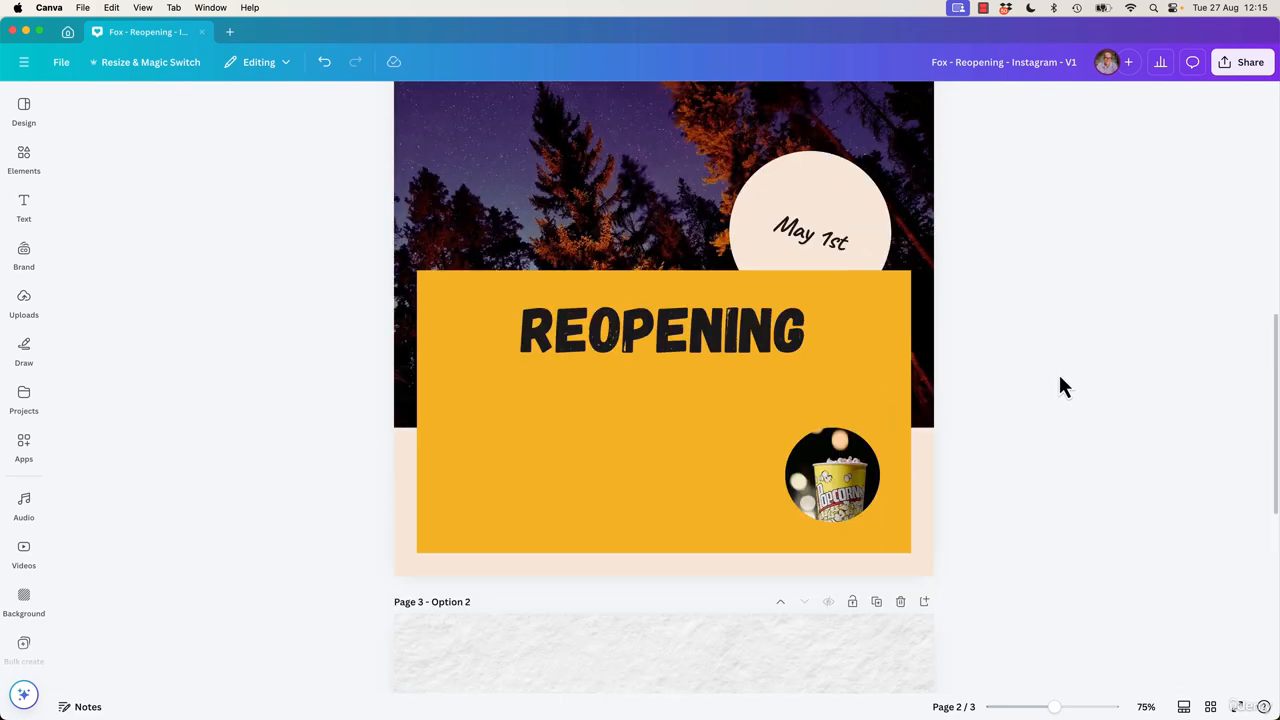
{"action": "scroll", "coordinate": [1078, 476], "scroll_direction": "down", "scroll_amount": 3}
{"action": "scroll", "coordinate": [1080, 490], "scroll_direction": "down", "scroll_amount": 1}
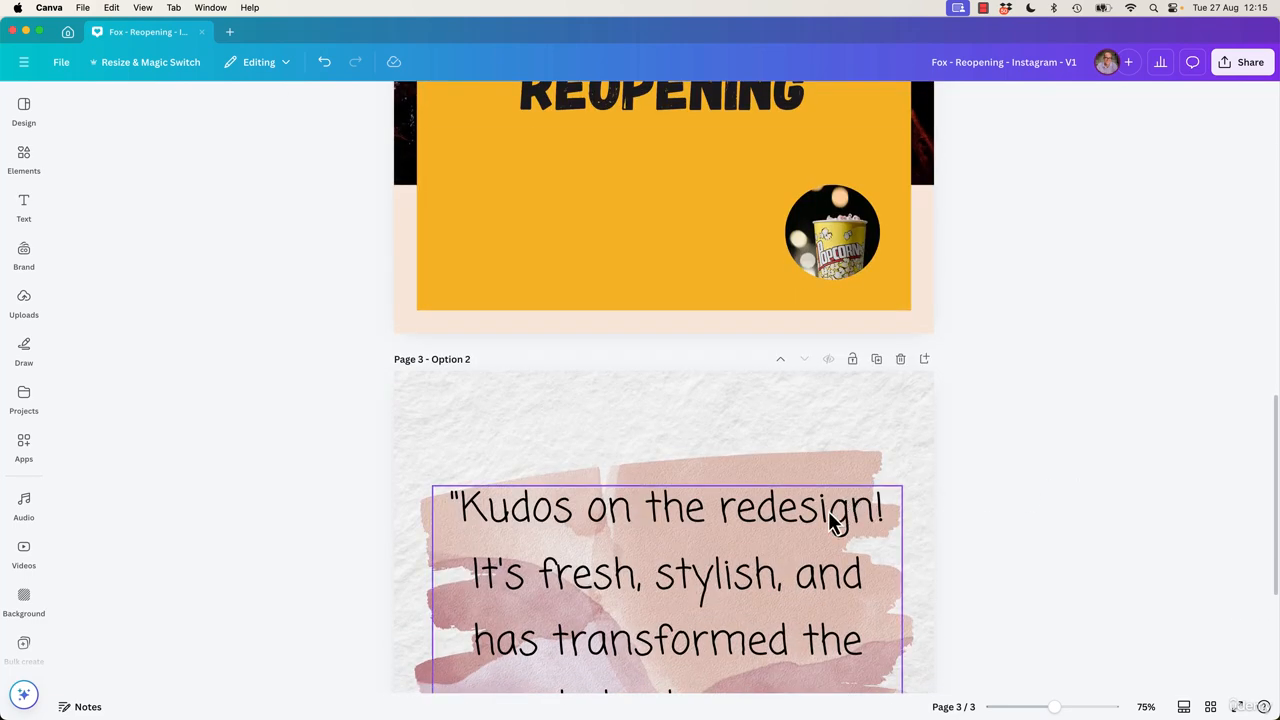
{"action": "left_click", "coordinate": [833, 520]}
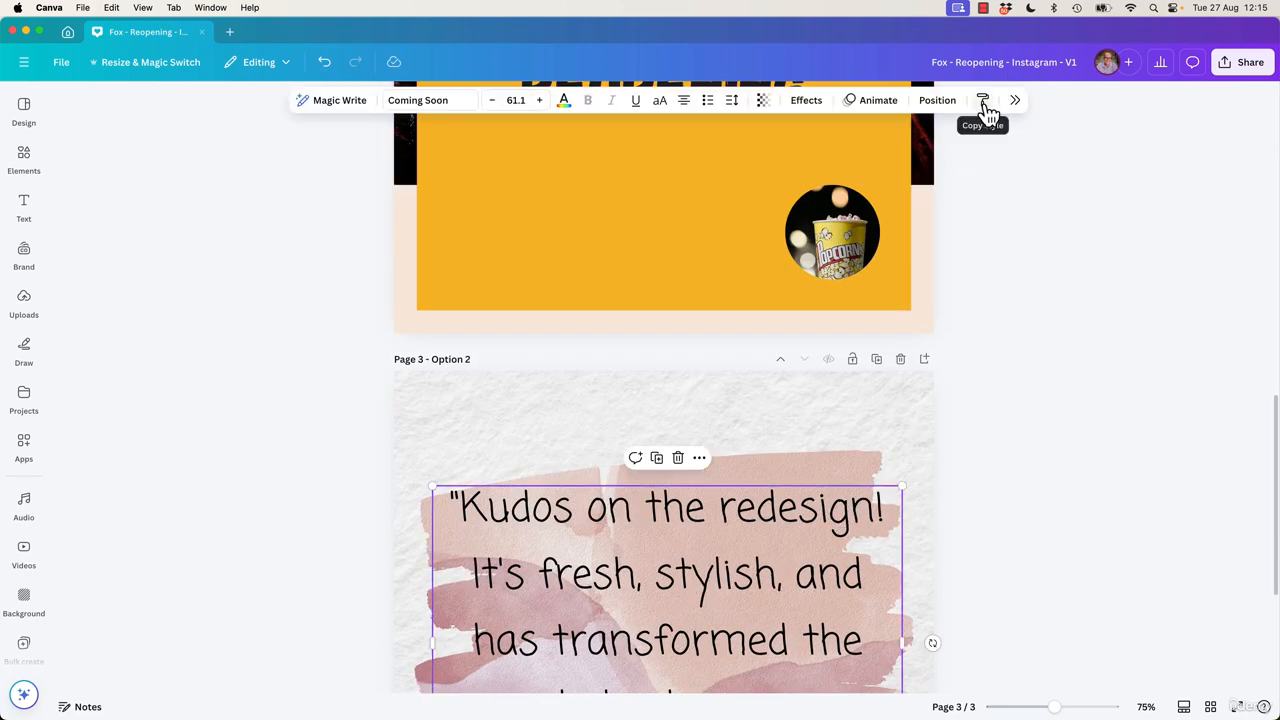
{"action": "left_click", "coordinate": [1014, 104]}
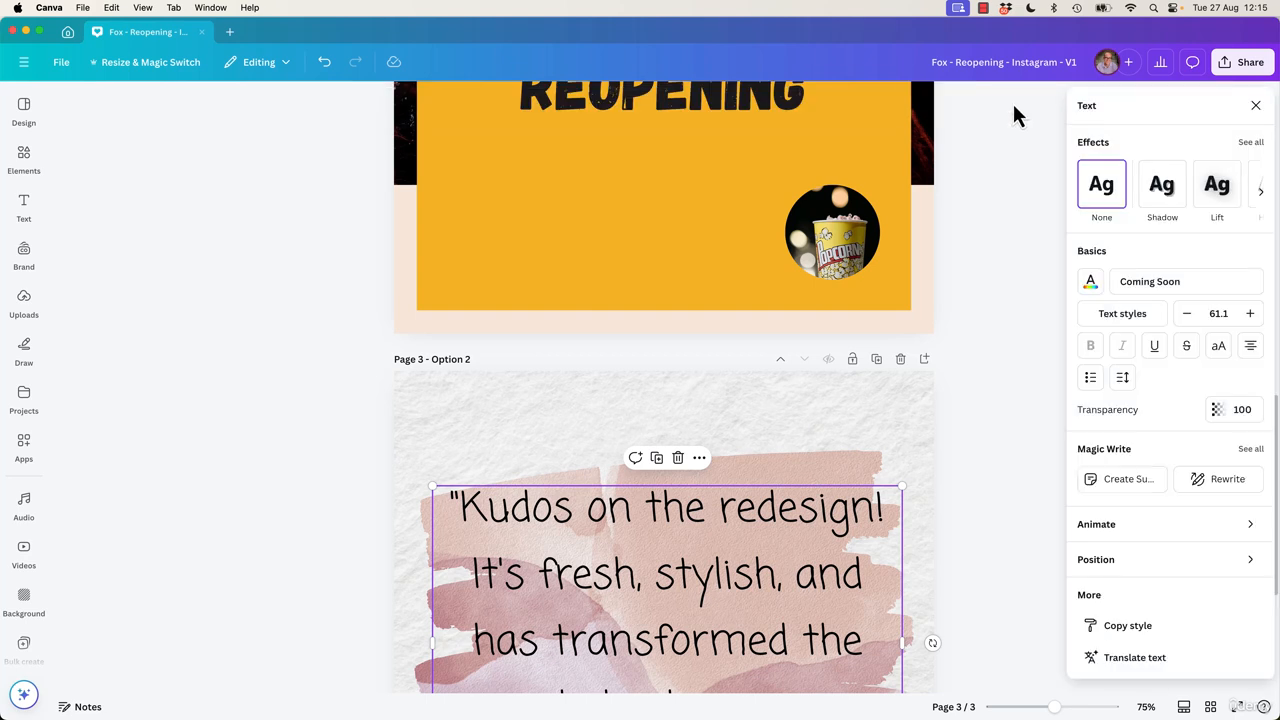
{"action": "left_click", "coordinate": [1130, 628]}
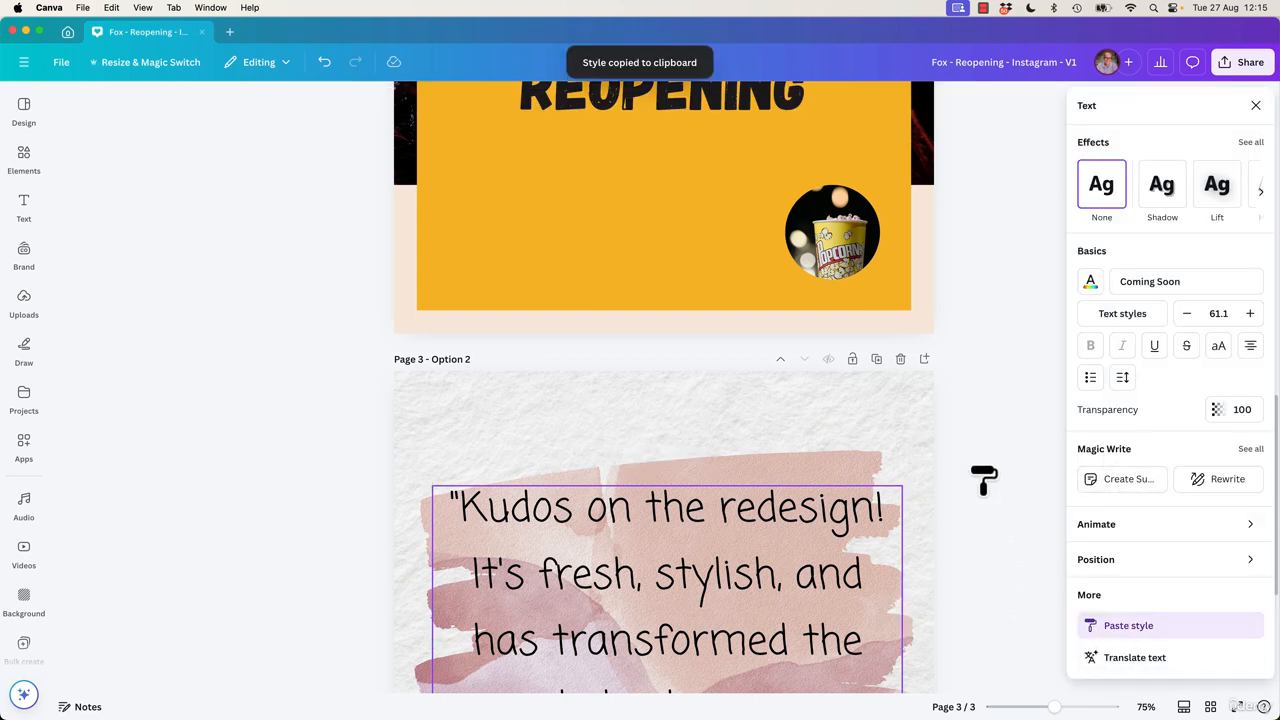
{"action": "scroll", "coordinate": [987, 490], "scroll_direction": "up", "scroll_amount": 1}
{"action": "scroll", "coordinate": [987, 490], "scroll_direction": "up", "scroll_amount": 2}
{"action": "left_click", "coordinate": [725, 215]}
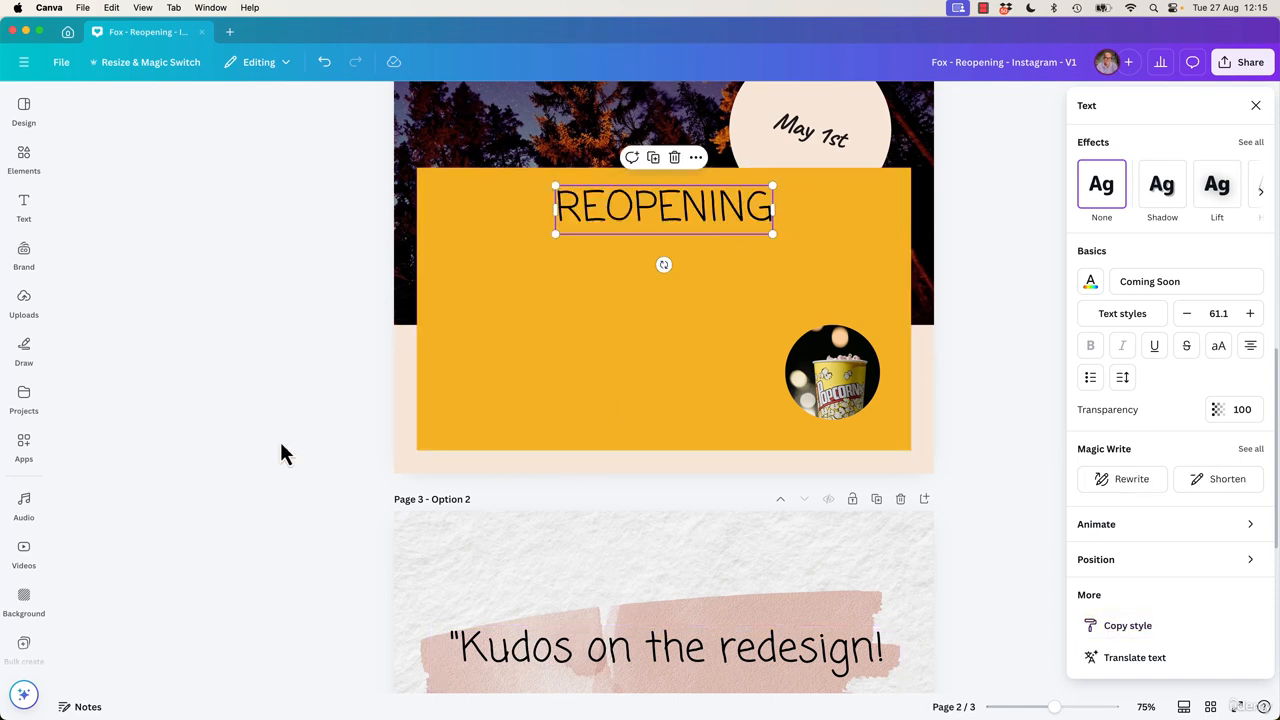
Step: Apply the copied style to FOX CAMPING & OUTDOOR, then undo that change
{"action": "left_click", "coordinate": [707, 675]}
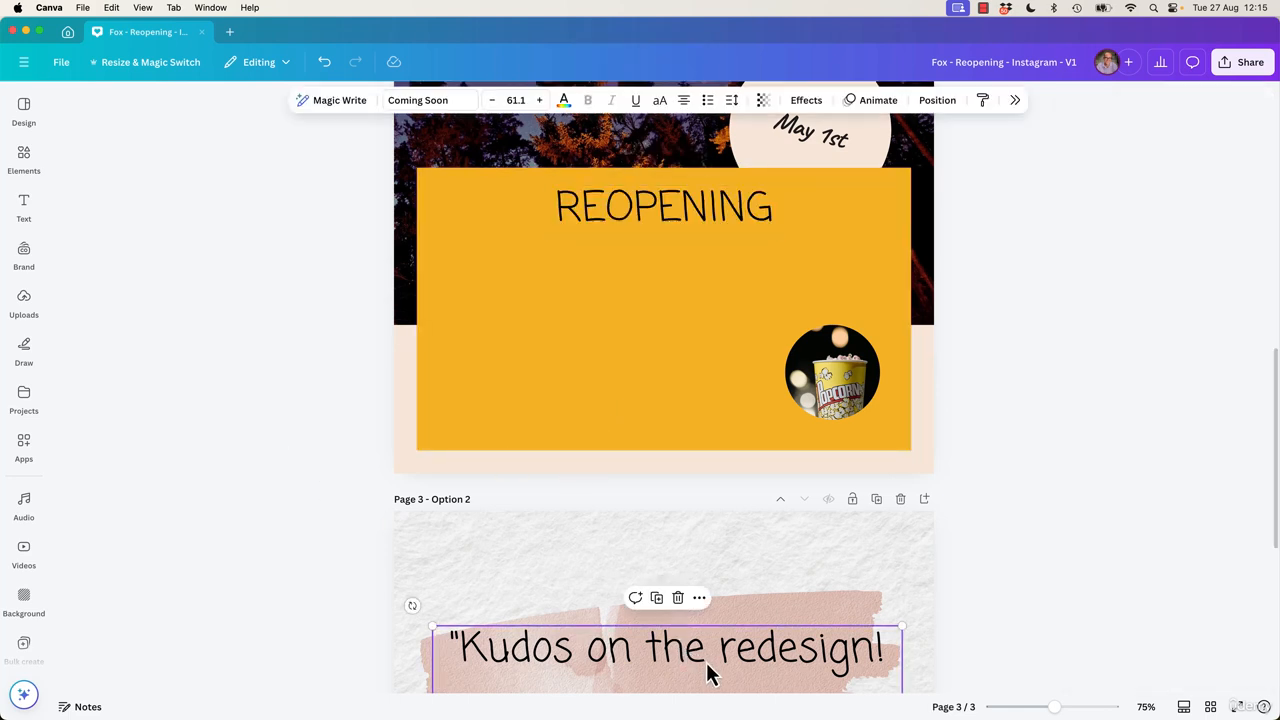
{"action": "left_click", "coordinate": [982, 100]}
{"action": "scroll", "coordinate": [588, 437], "scroll_direction": "up", "scroll_amount": 5}
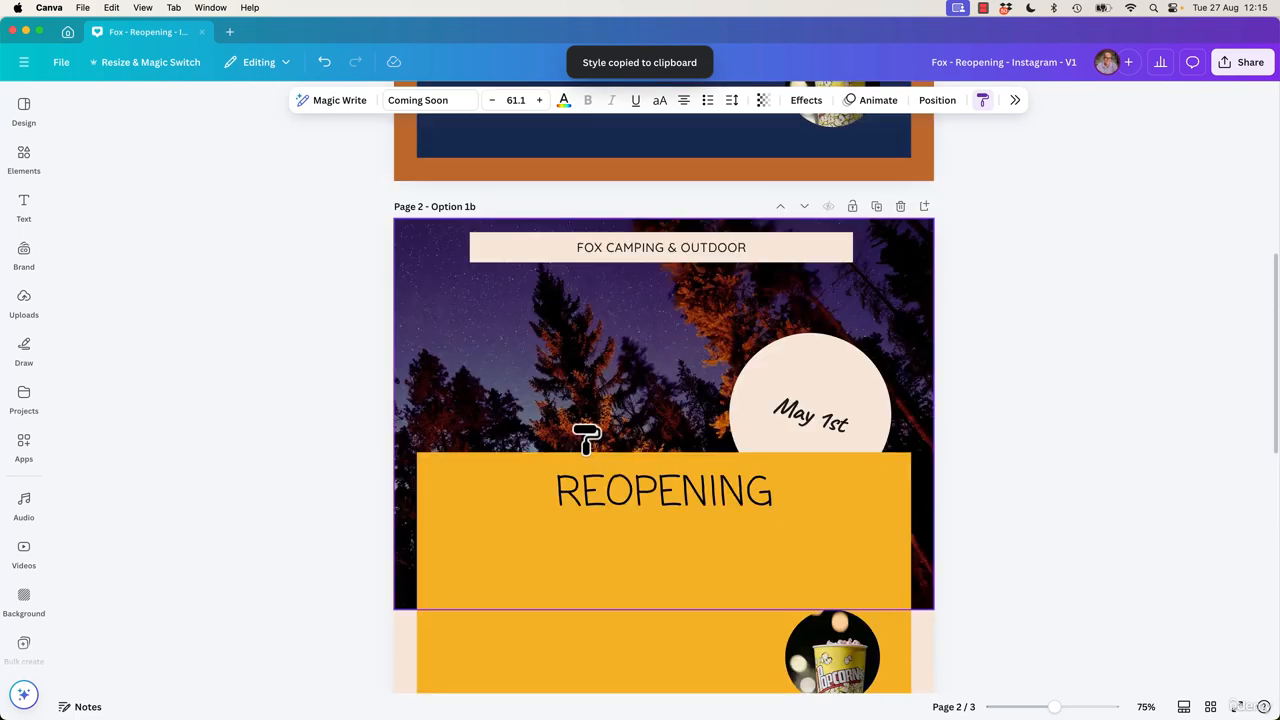
{"action": "left_click", "coordinate": [629, 371]}
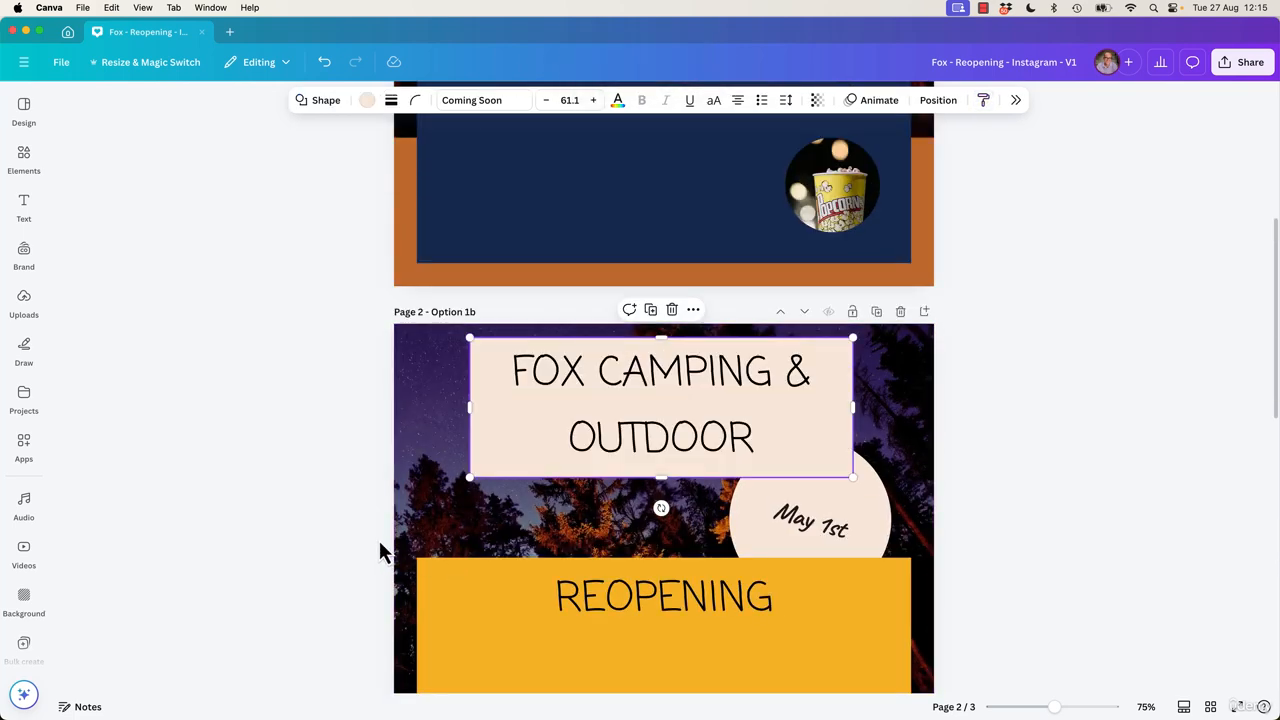
{"action": "key", "text": "super+z"}
{"action": "scroll", "coordinate": [350, 552], "scroll_direction": "down", "scroll_amount": 8}
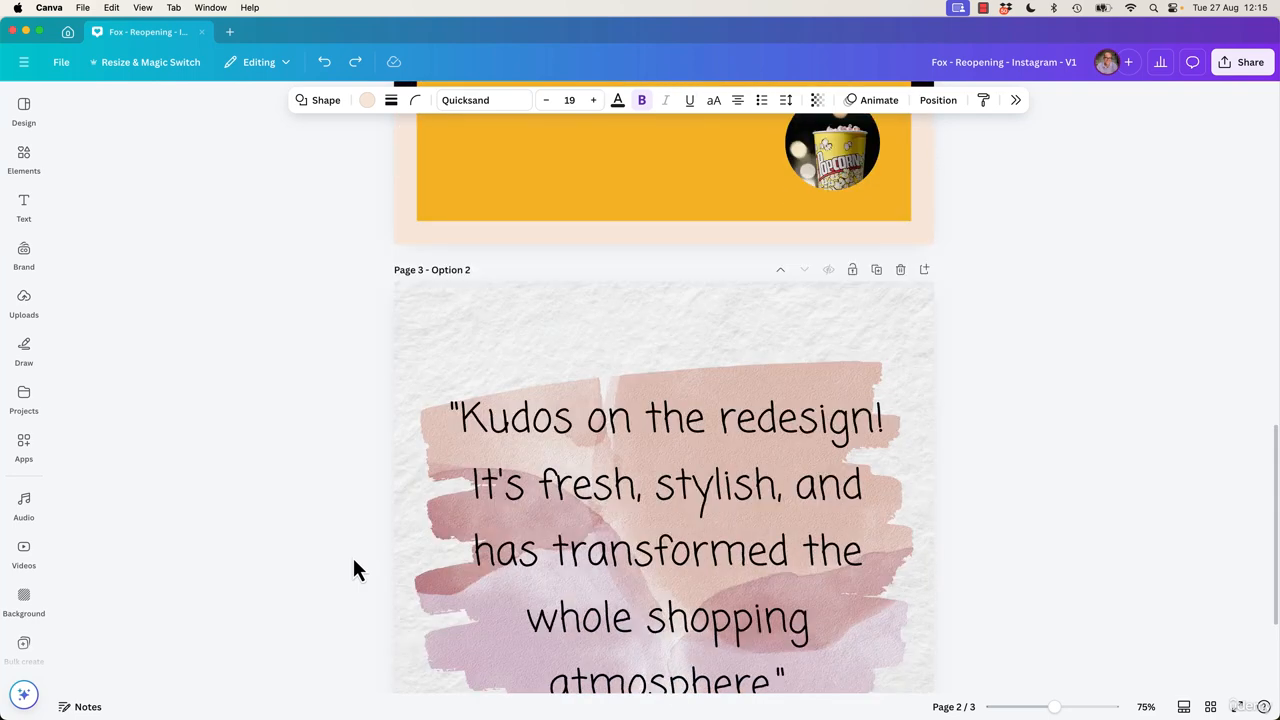
{"action": "scroll", "coordinate": [292, 562], "scroll_direction": "down", "scroll_amount": 4}
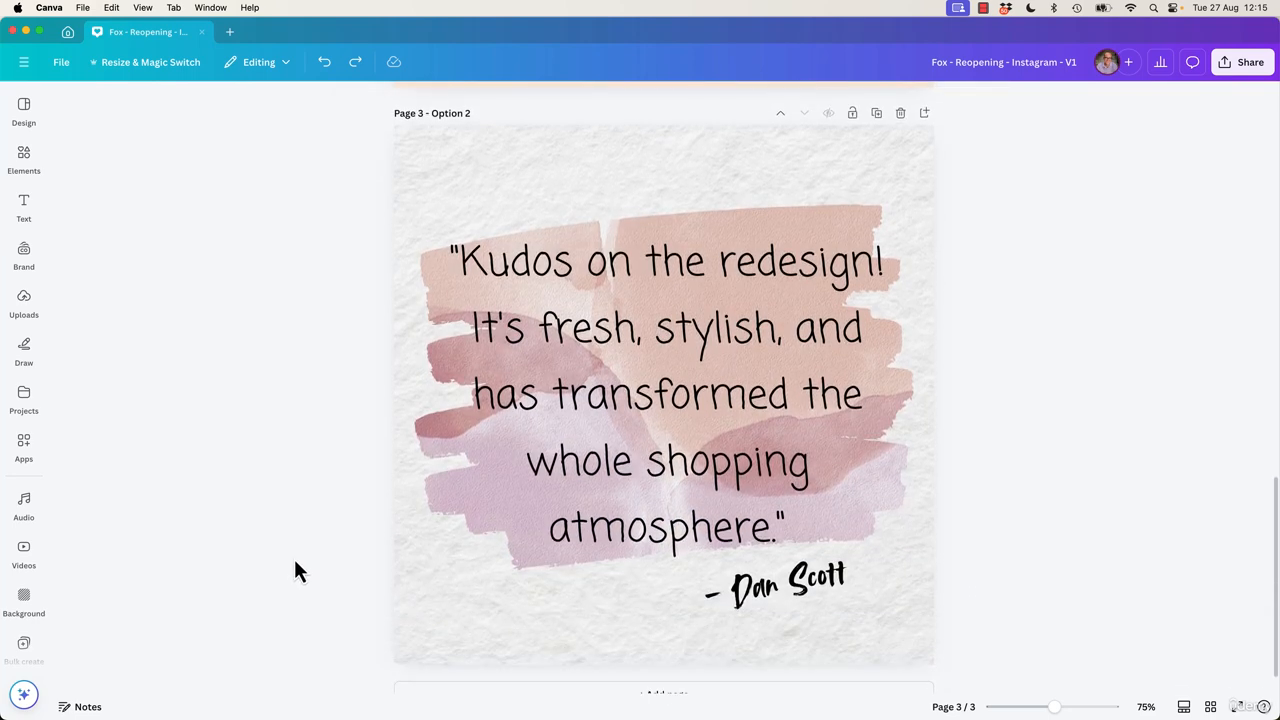
{"action": "left_click", "coordinate": [629, 378]}
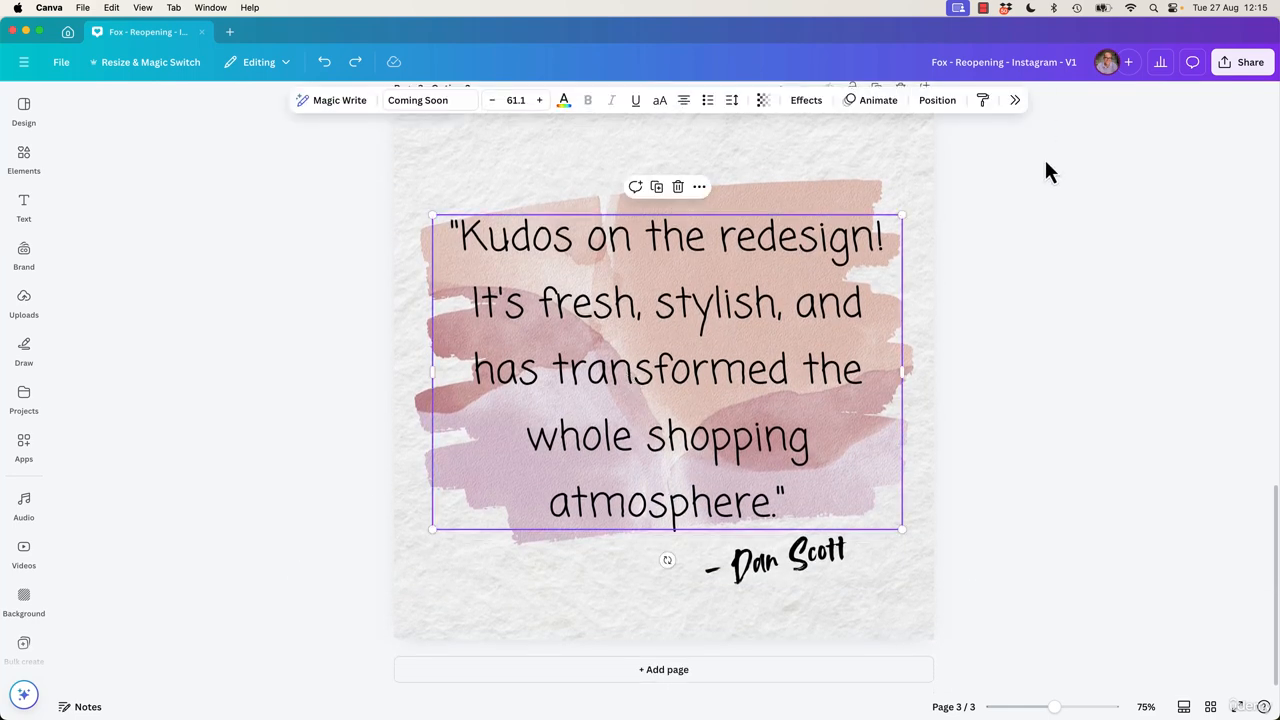